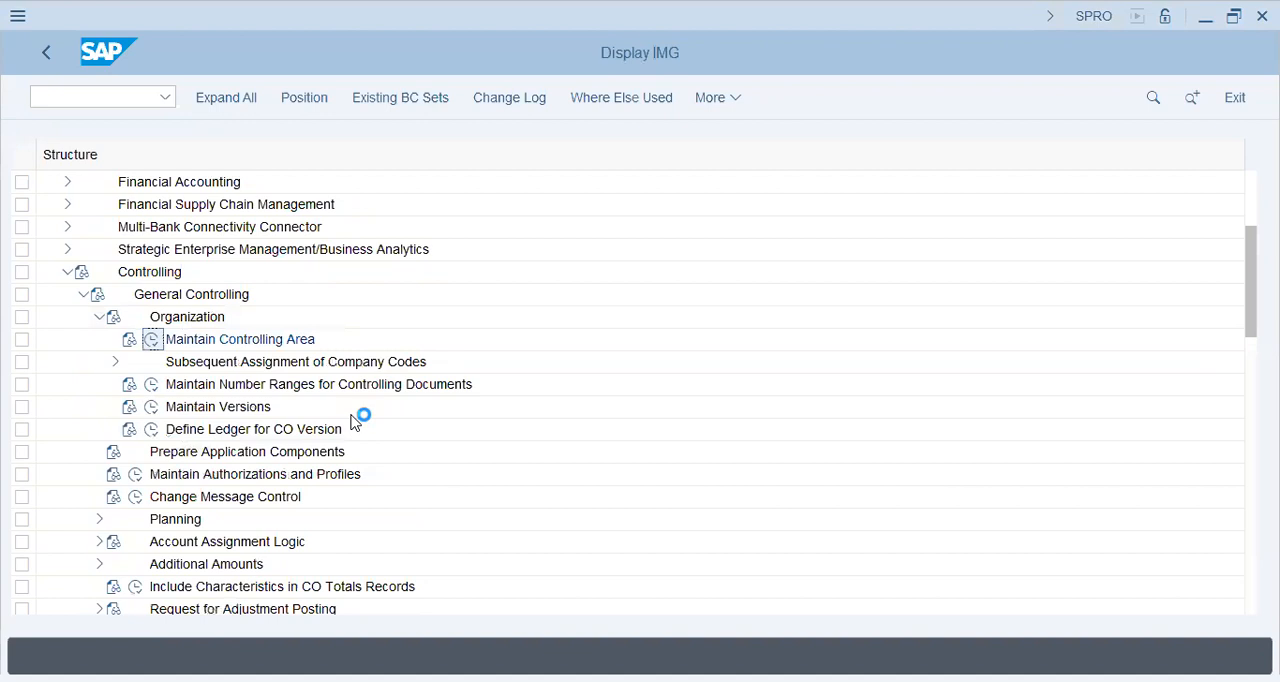
Open Maintain Versions under Controlling > General Controlling > Organization and view the controlling area settings of version 0
{"action": "key", "text": "Escape"}
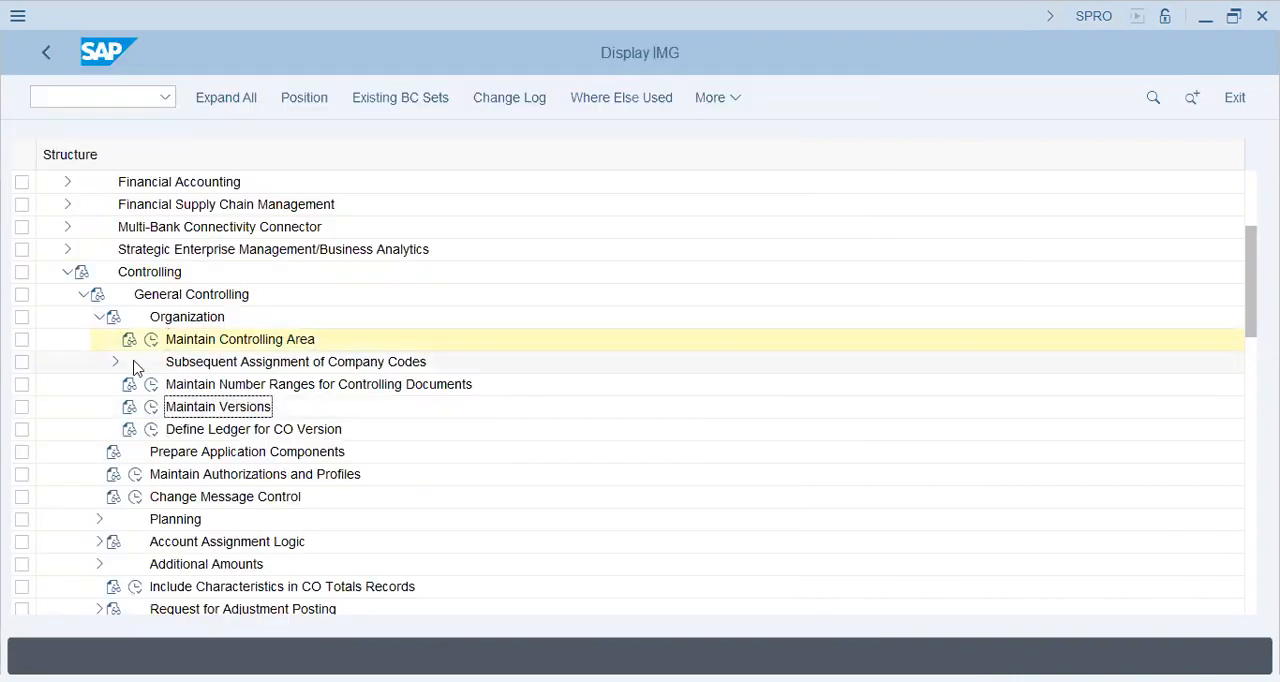
{"action": "left_click", "coordinate": [114, 363]}
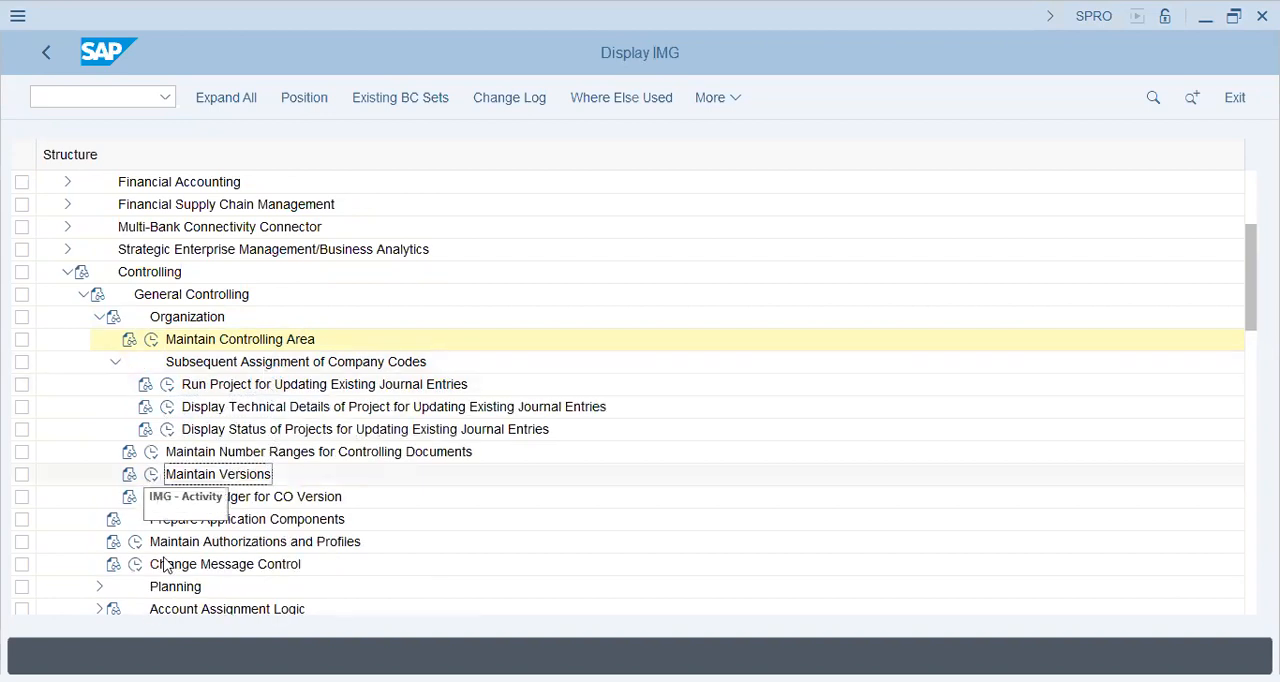
{"action": "left_click", "coordinate": [148, 479]}
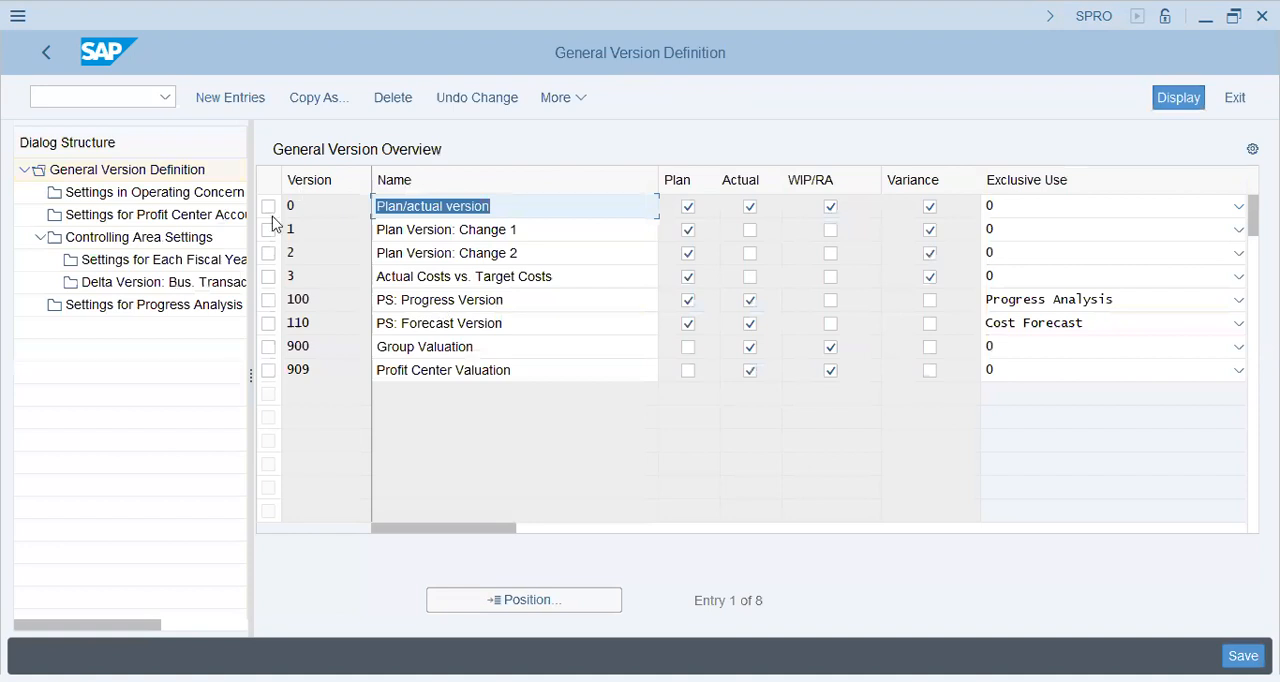
{"action": "left_click", "coordinate": [110, 238]}
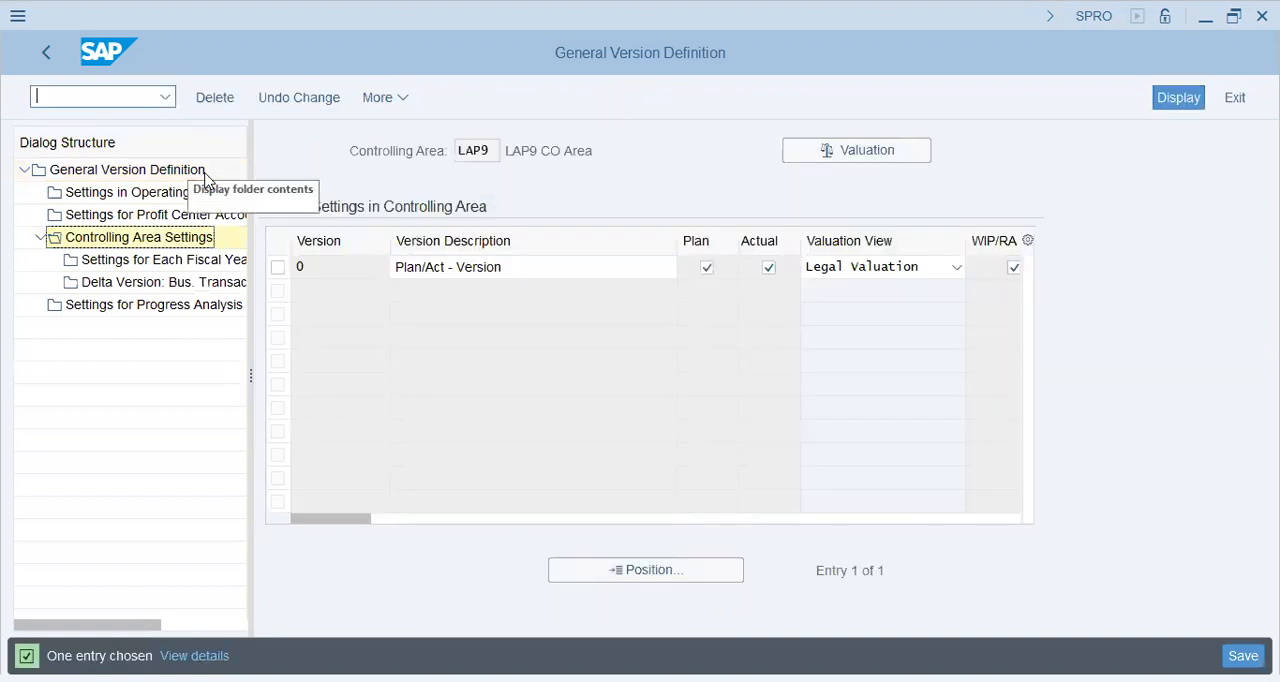
Run transaction OKKS and set the controlling area to TAP2
{"action": "type", "text": "/nokks"}
{"action": "key", "text": "Return"}
{"action": "type", "text": "l"}
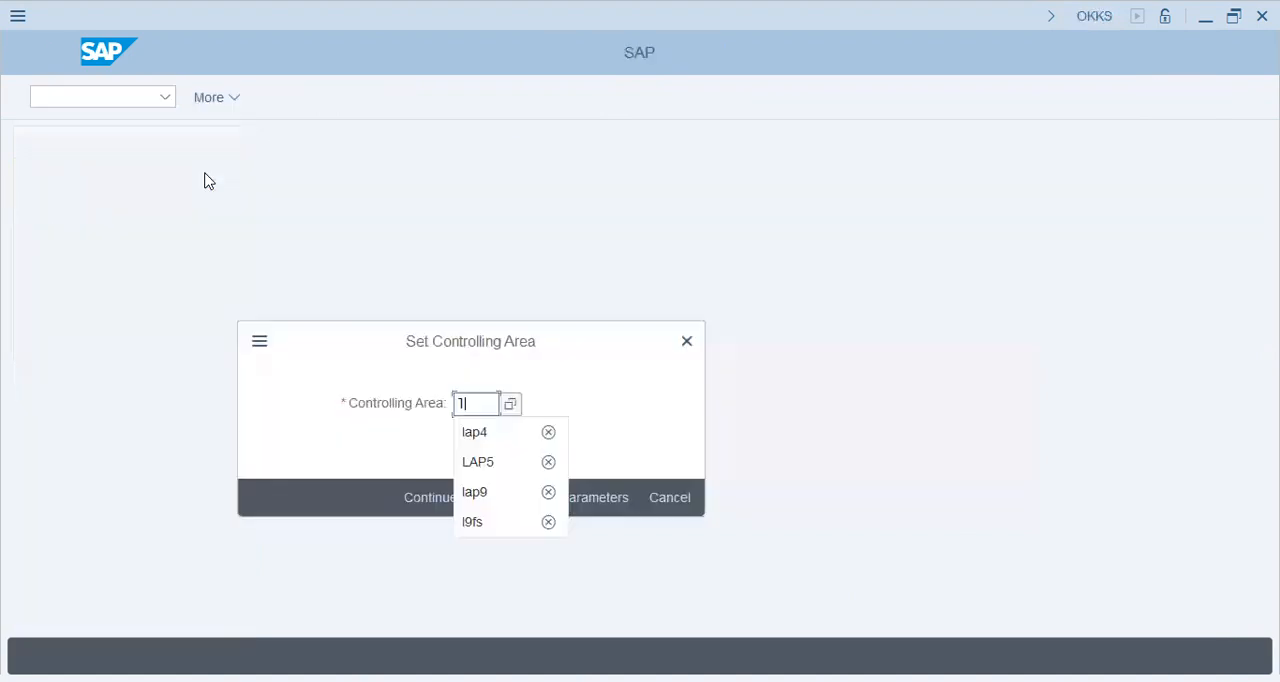
{"action": "key", "text": "BackSpace"}
{"action": "type", "text": "tap2"}
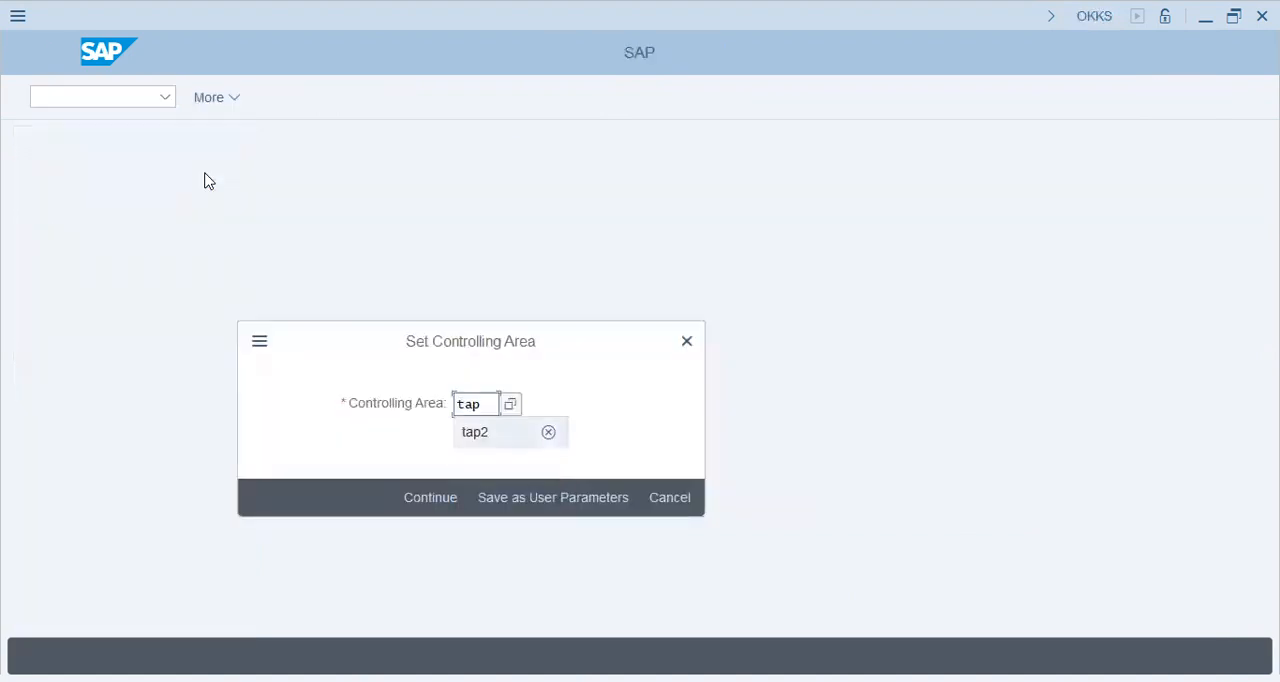
{"action": "key", "text": "Return"}
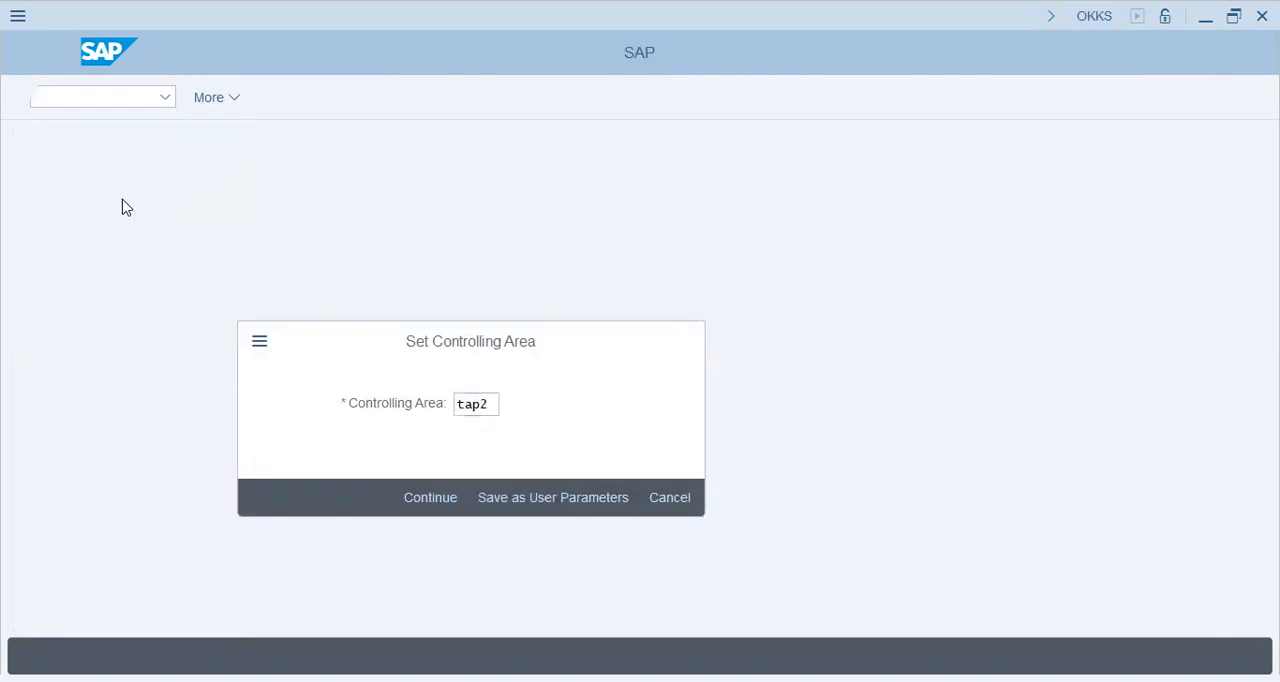
Run SPRO and open Maintain Versions under General Controlling > Organization, showing version 0's settings in controlling area TAP2
{"action": "type", "text": "spro"}
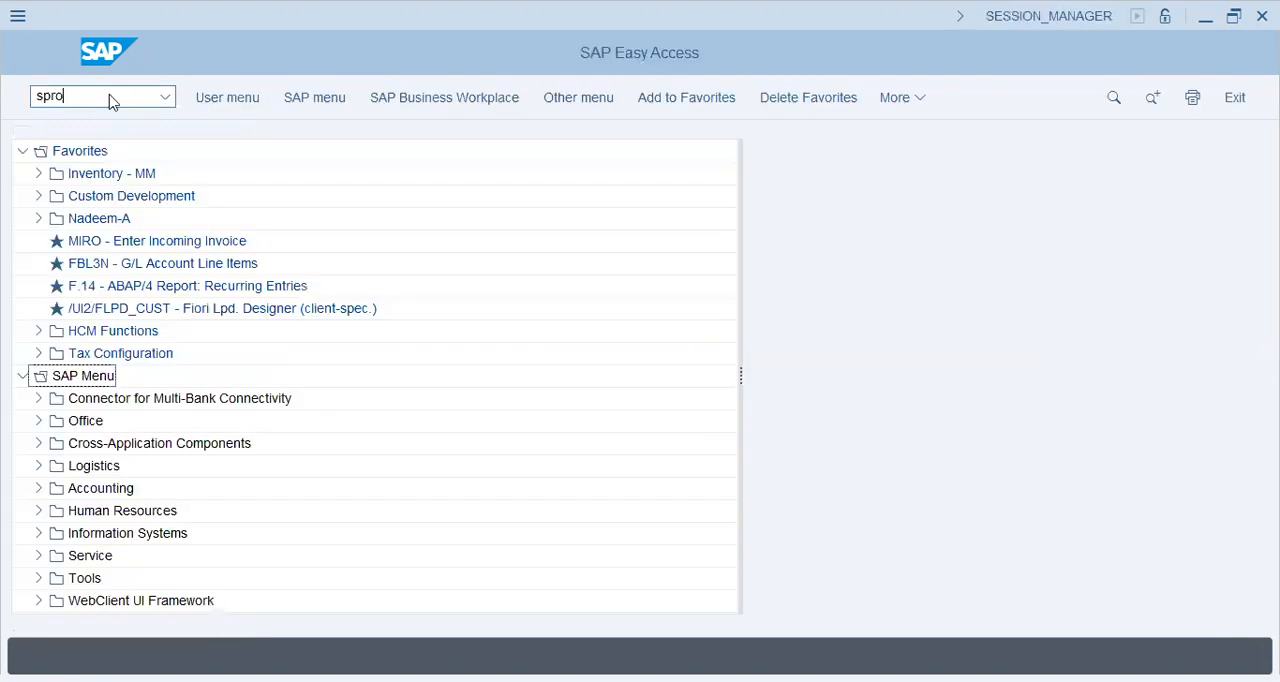
{"action": "key", "text": "Return"}
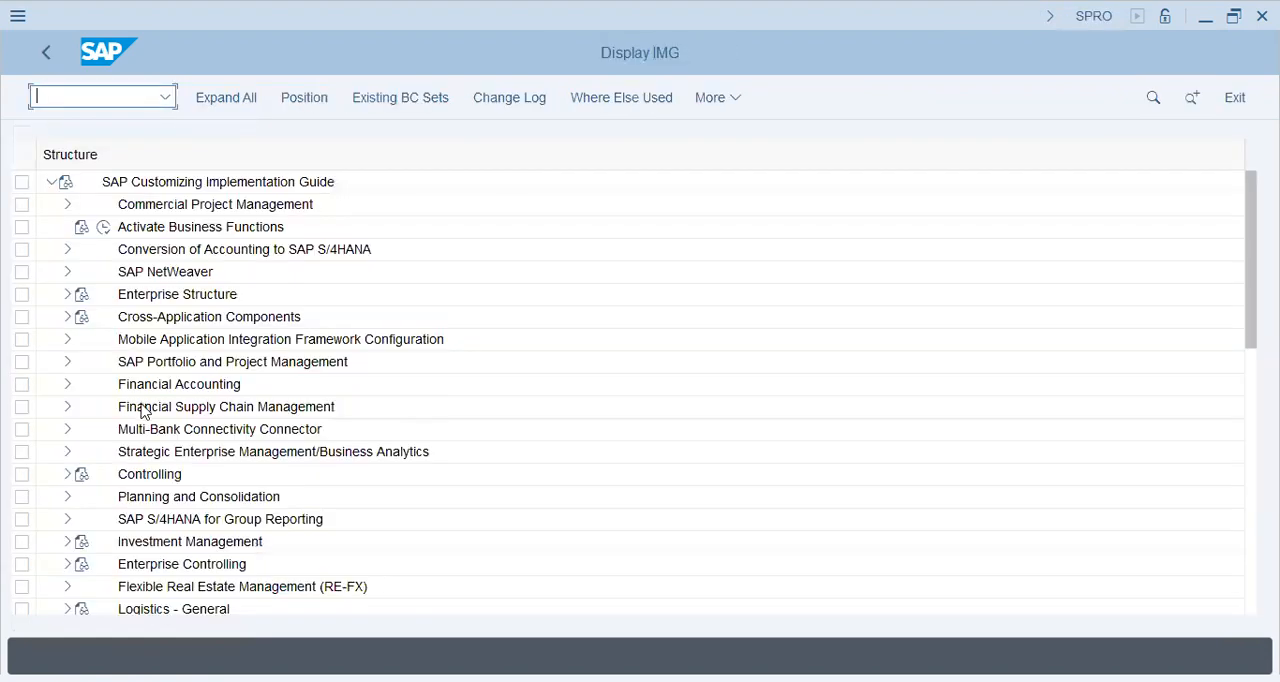
{"action": "left_click", "coordinate": [143, 408]}
{"action": "left_click", "coordinate": [66, 475]}
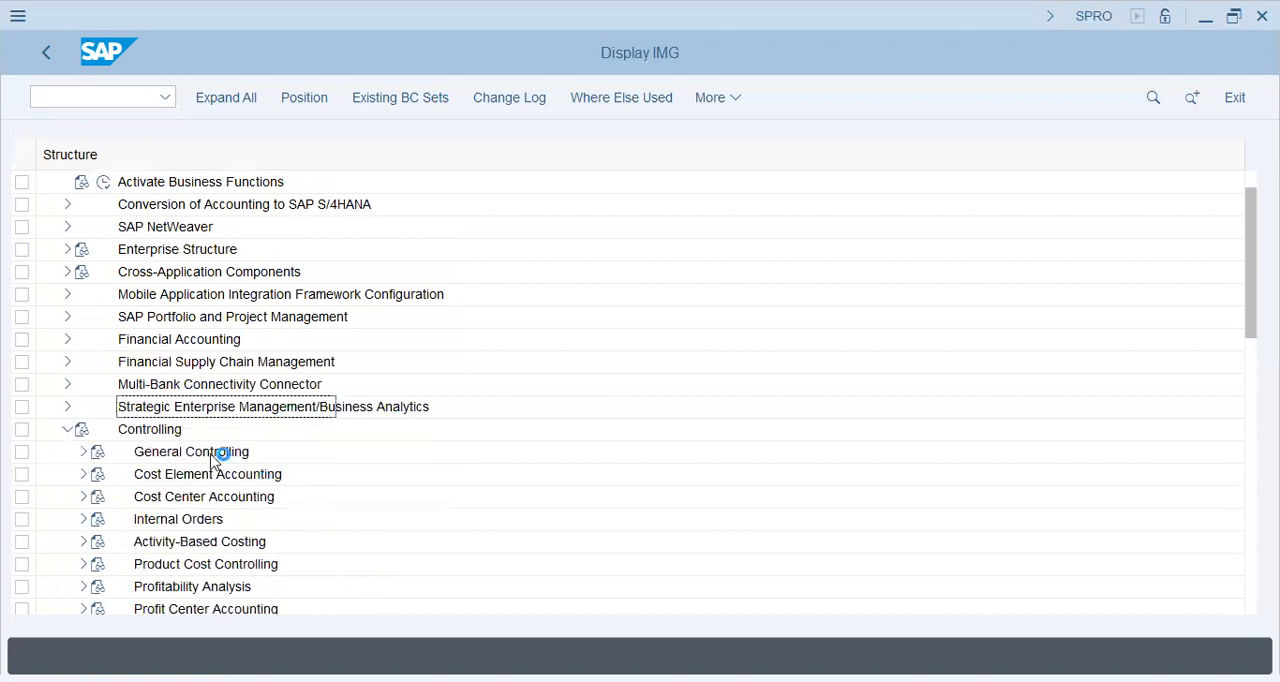
{"action": "left_click", "coordinate": [82, 453]}
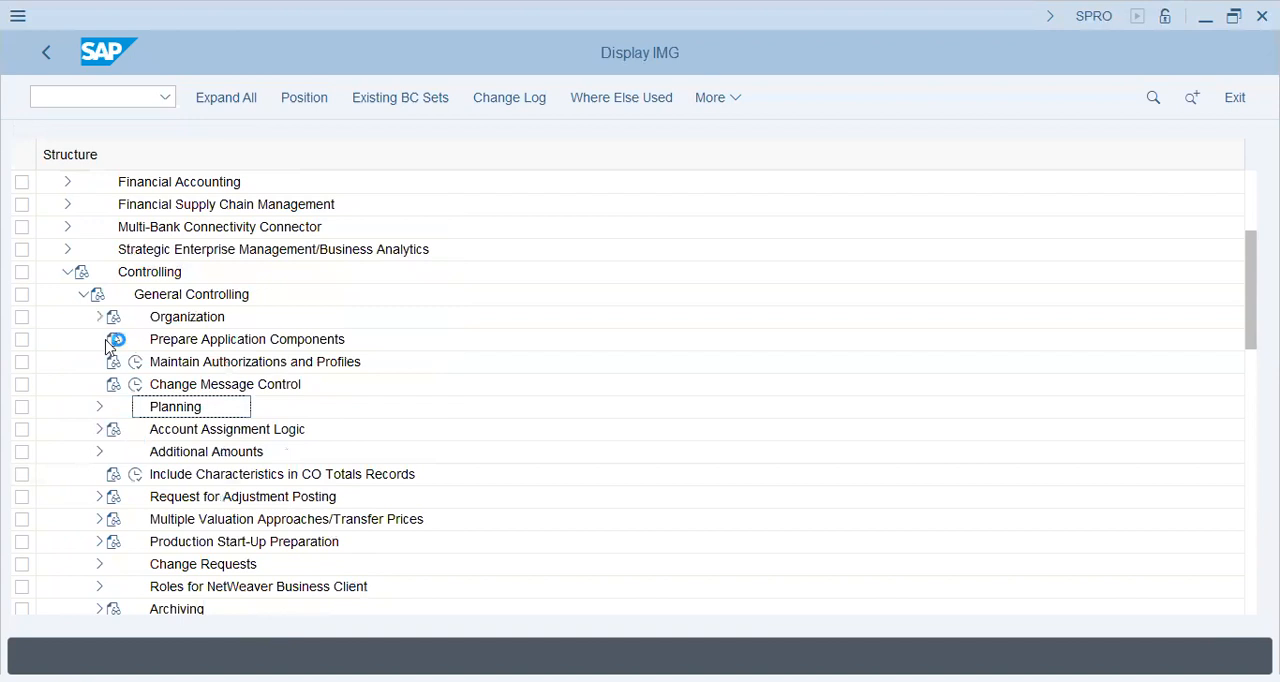
{"action": "left_click", "coordinate": [100, 318]}
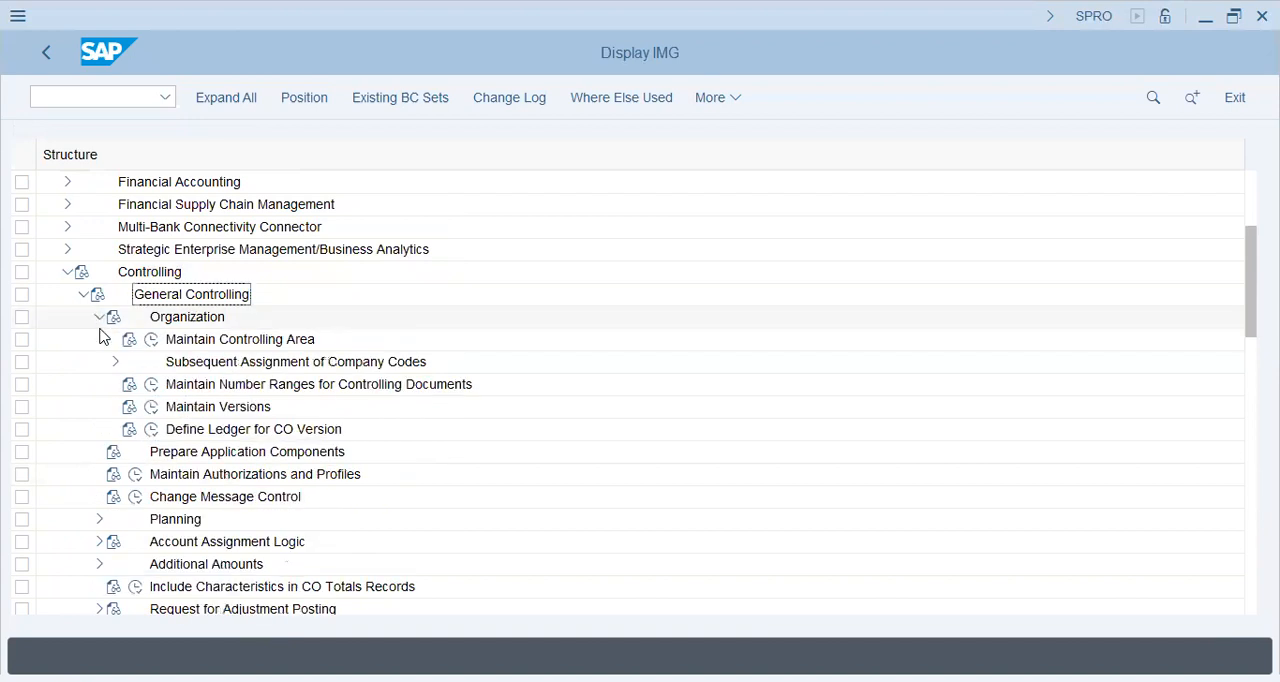
{"action": "left_click", "coordinate": [153, 408]}
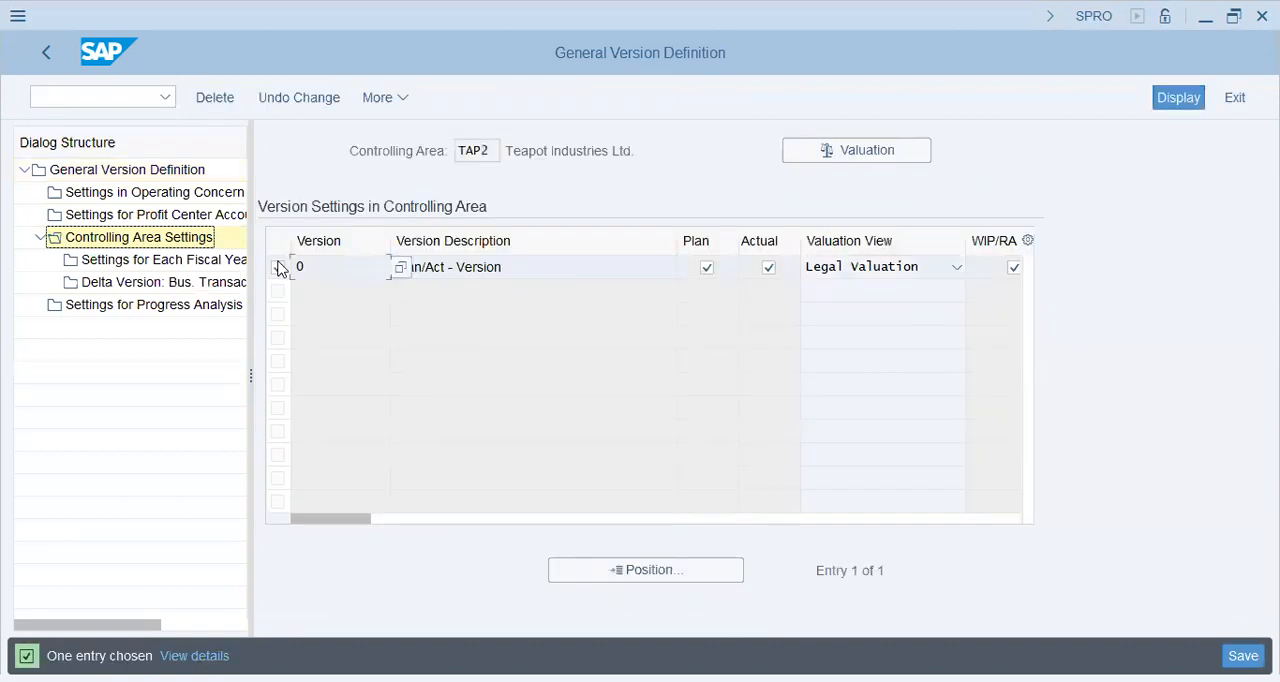
Review version 0's settings for each fiscal year and for Profit Center Accounting, and return to the IMG
{"action": "double_click", "coordinate": [147, 262]}
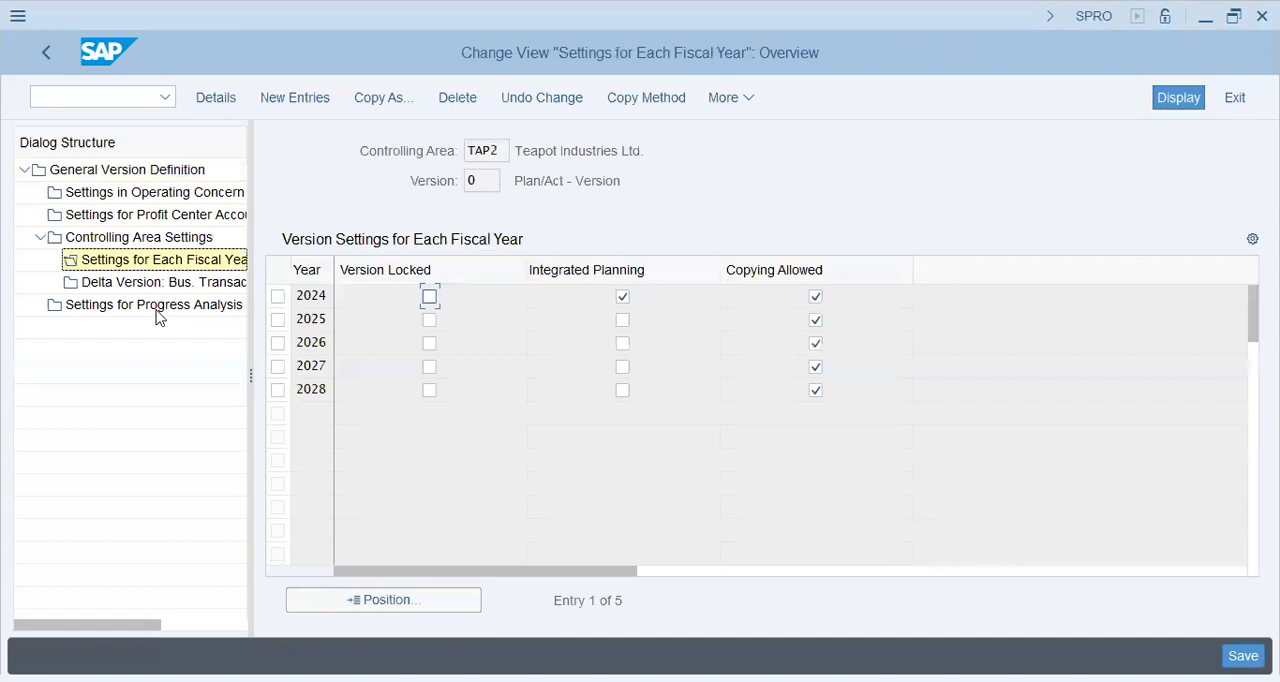
{"action": "left_click", "coordinate": [137, 220]}
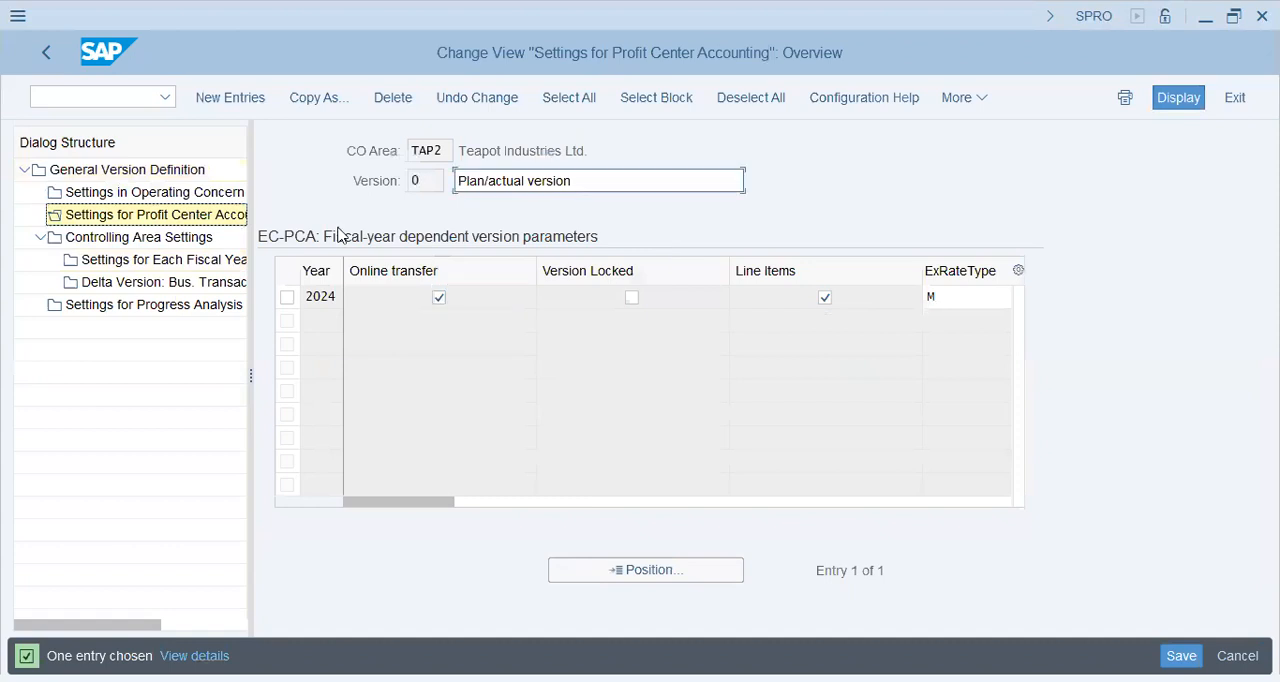
{"action": "left_click", "coordinate": [53, 42]}
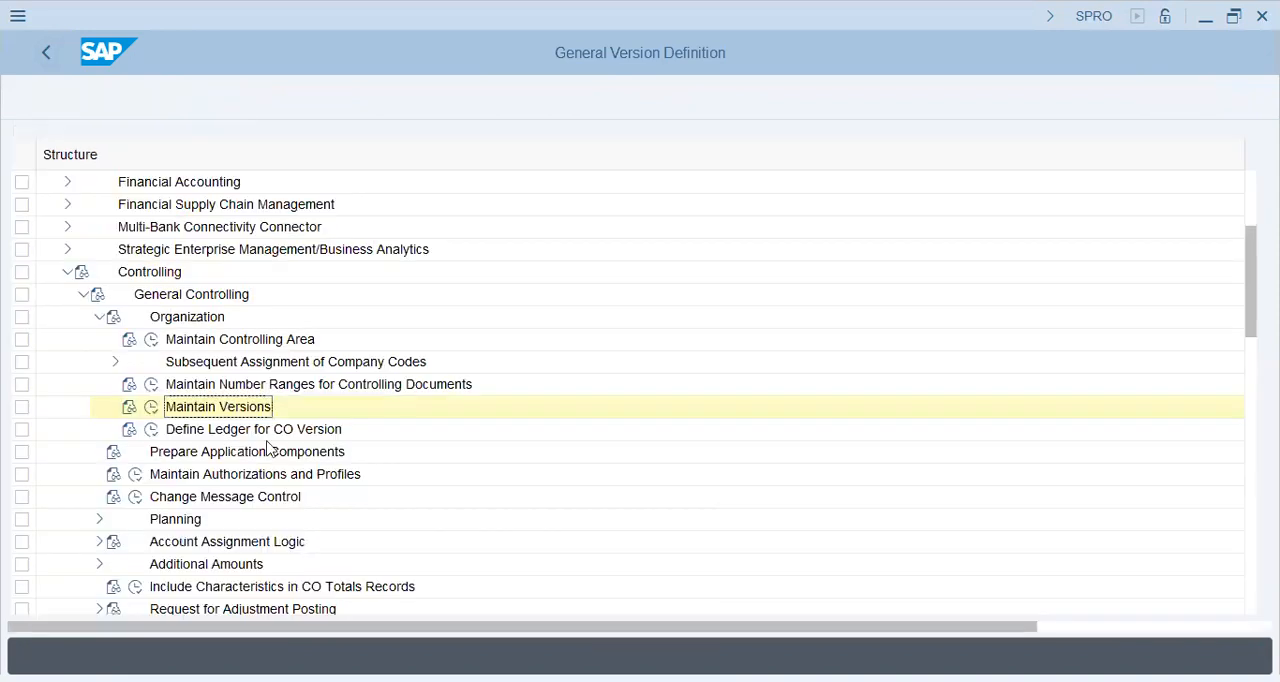
Open Define Ledger for CO Version, look up the entry for CO area TAP2, and return to the IMG
{"action": "left_click", "coordinate": [151, 432]}
{"action": "left_click", "coordinate": [151, 431]}
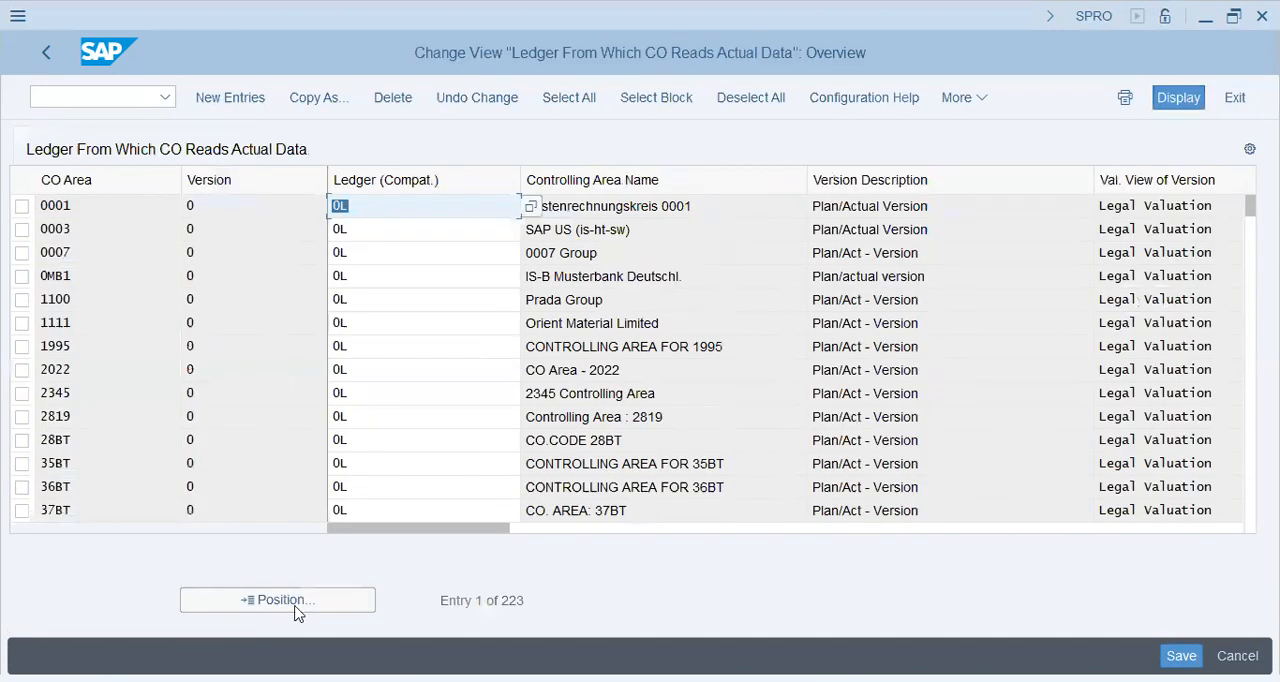
{"action": "left_click", "coordinate": [296, 608]}
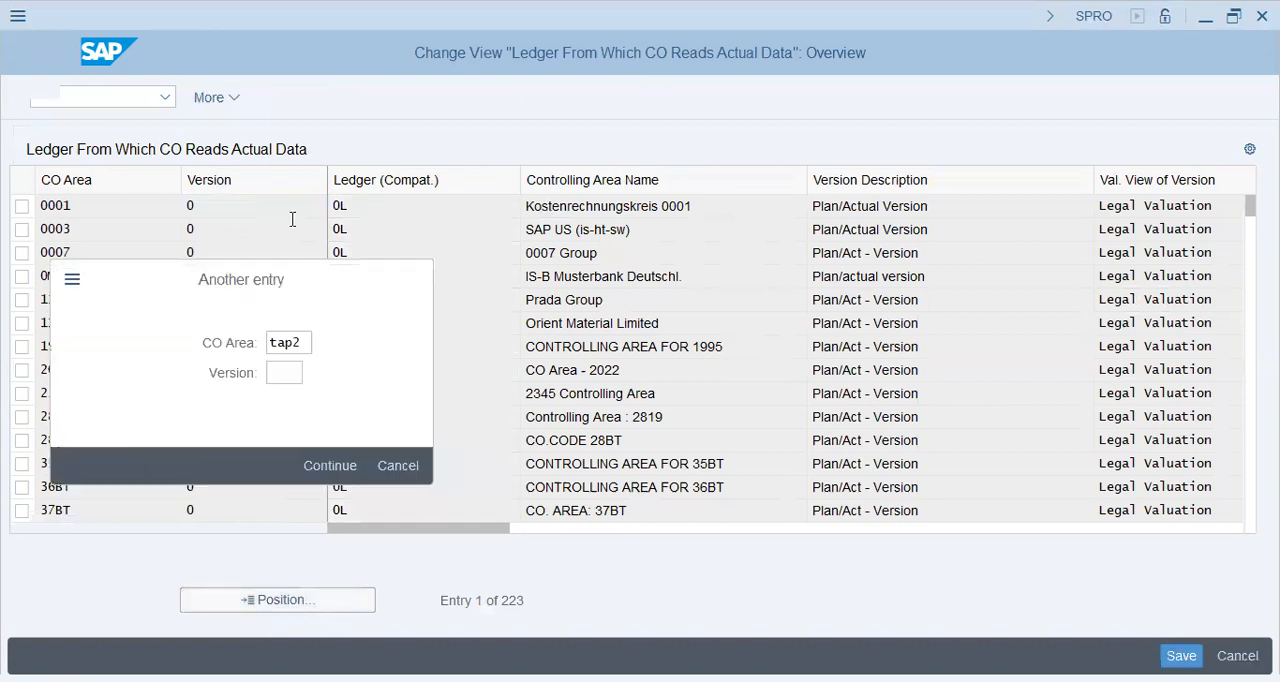
{"action": "key", "text": "Return"}
{"action": "left_click", "coordinate": [74, 49]}
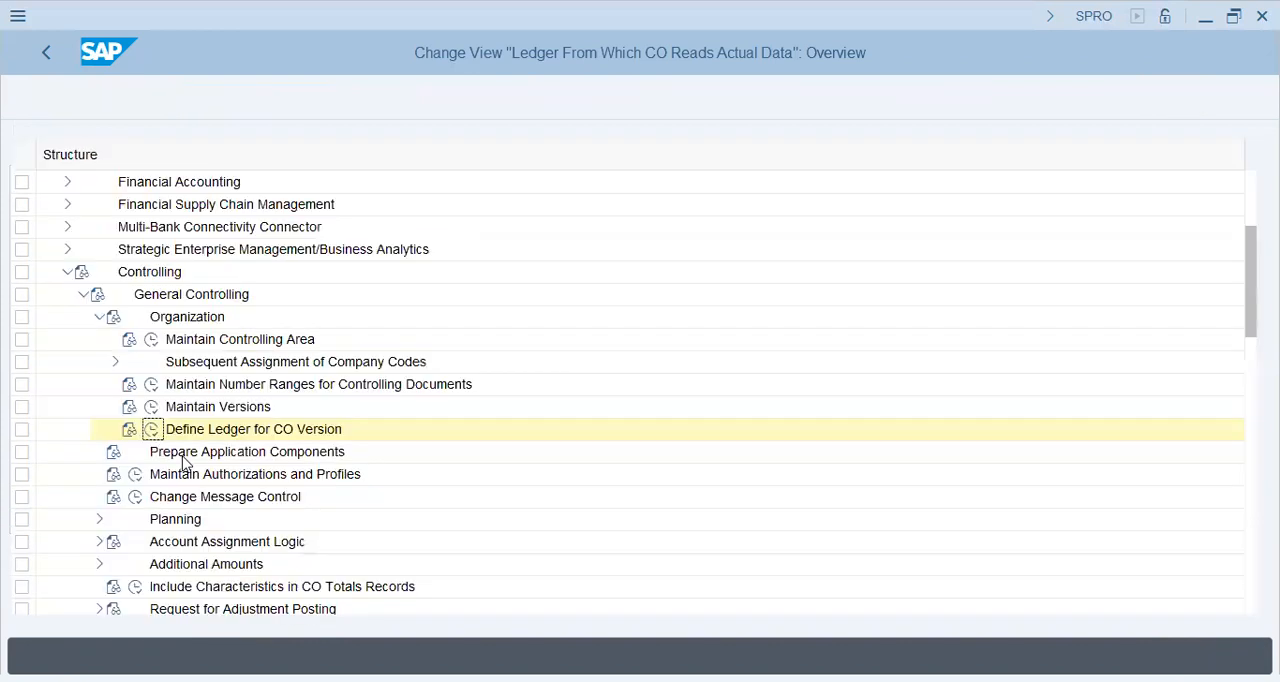
Open Maintain Controlling Area Settings under Profit Center Accounting > Basic Settings > Controlling Area Settings
{"action": "left_click", "coordinate": [99, 316]}
{"action": "left_click", "coordinate": [83, 294]}
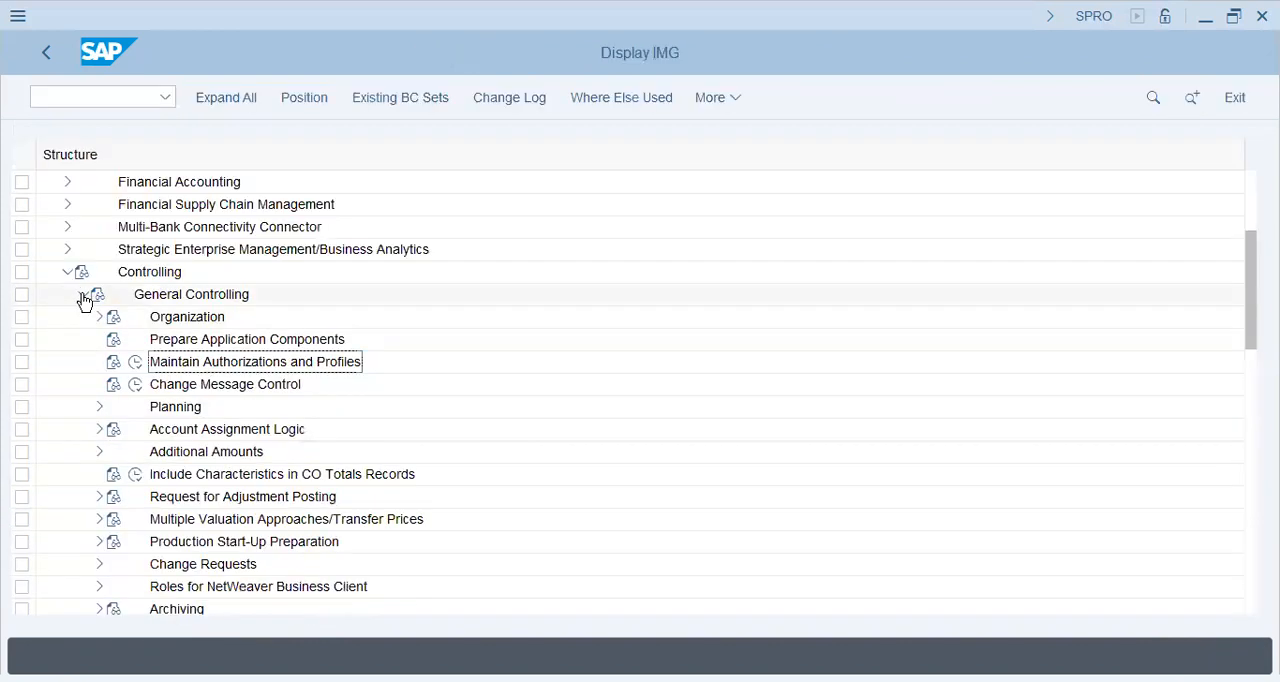
{"action": "left_click", "coordinate": [84, 451]}
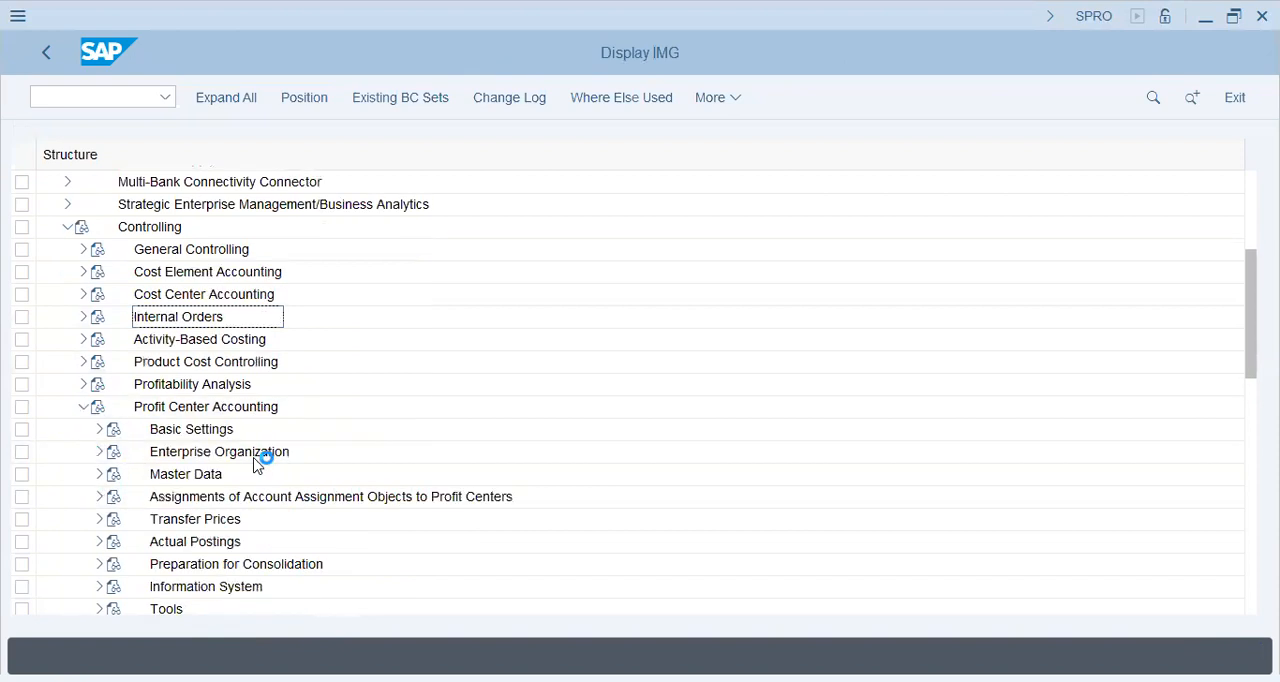
{"action": "left_click", "coordinate": [99, 430]}
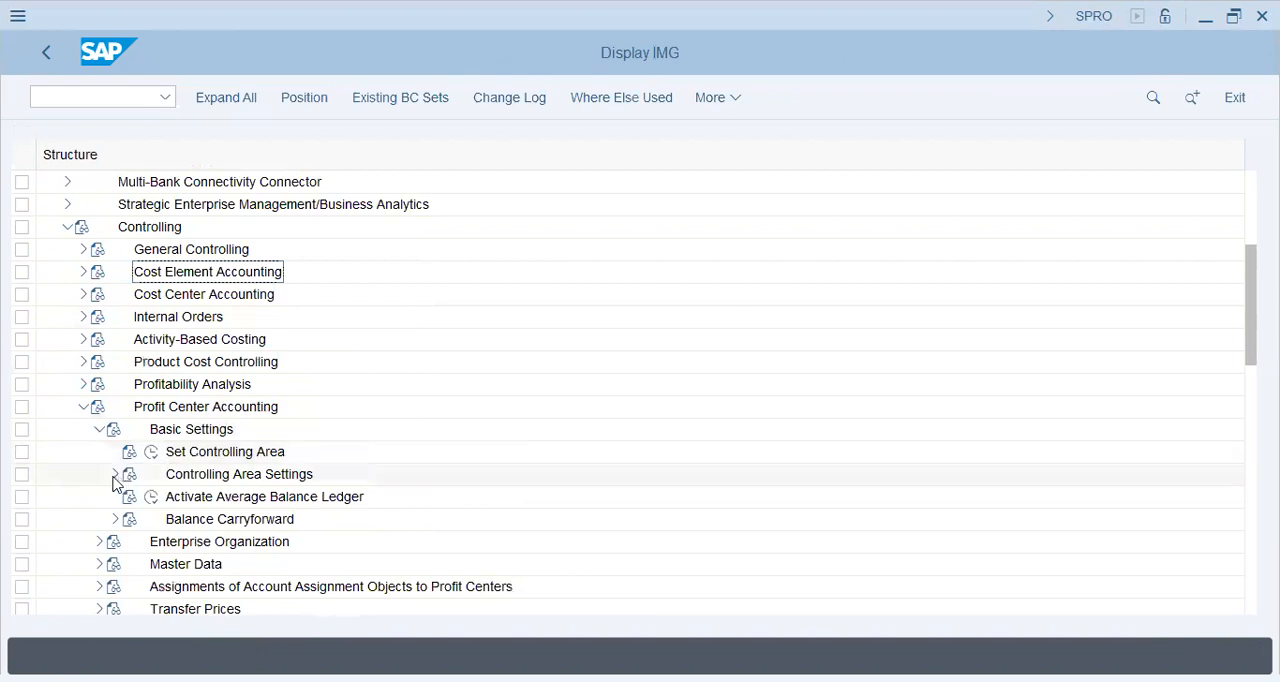
{"action": "left_click", "coordinate": [114, 476]}
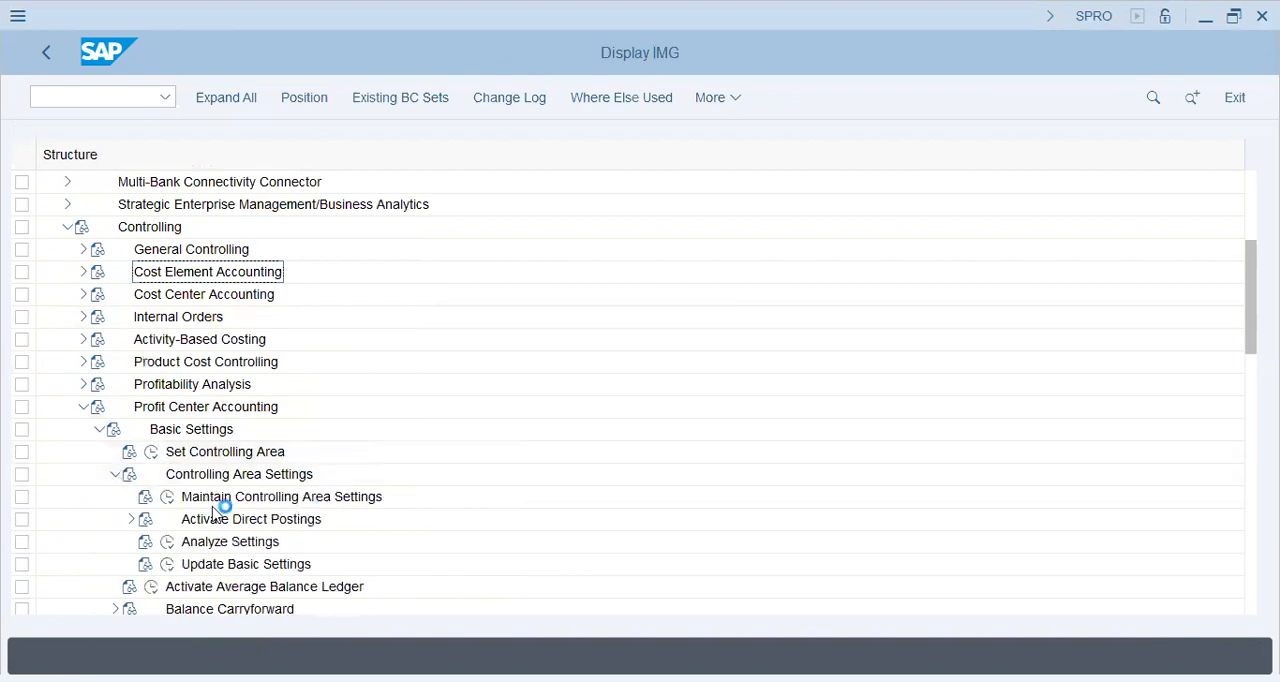
{"action": "left_click", "coordinate": [167, 497]}
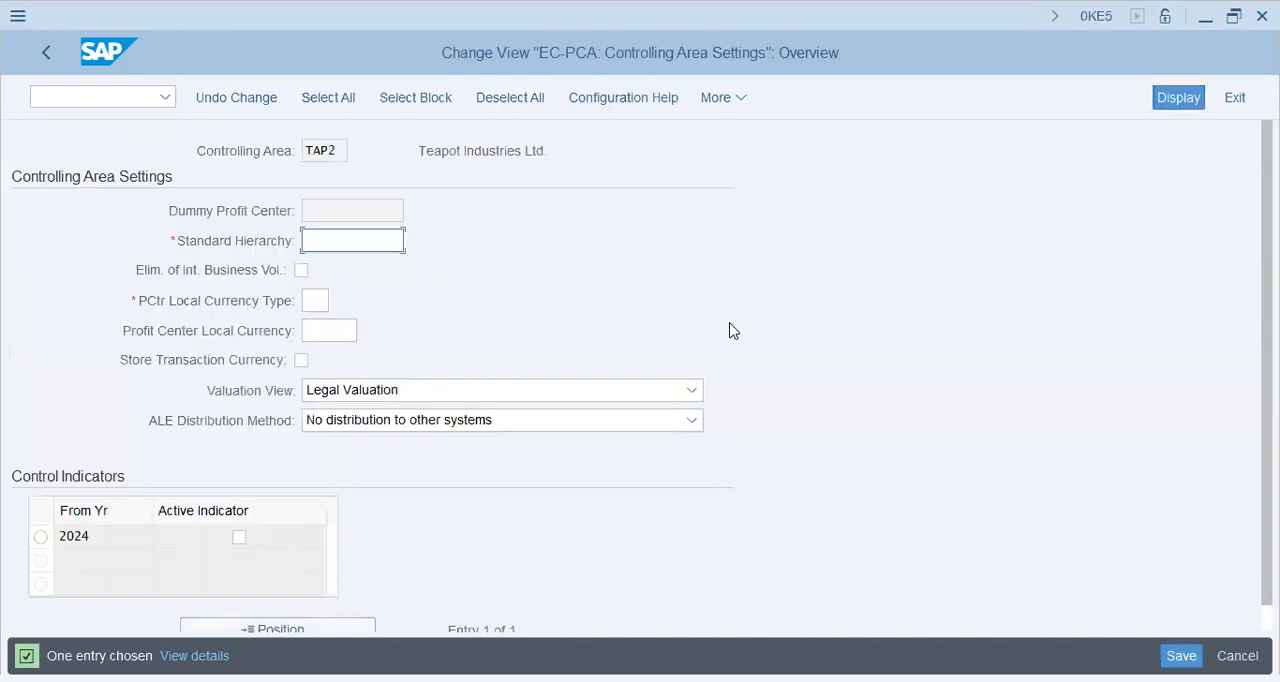
Enter standard hierarchy TAP2, profit center local currency type 20 and local currency USD for the controlling area
{"action": "type", "text": "tap2"}
{"action": "key", "text": "Tab"}
{"action": "key", "text": "Tab"}
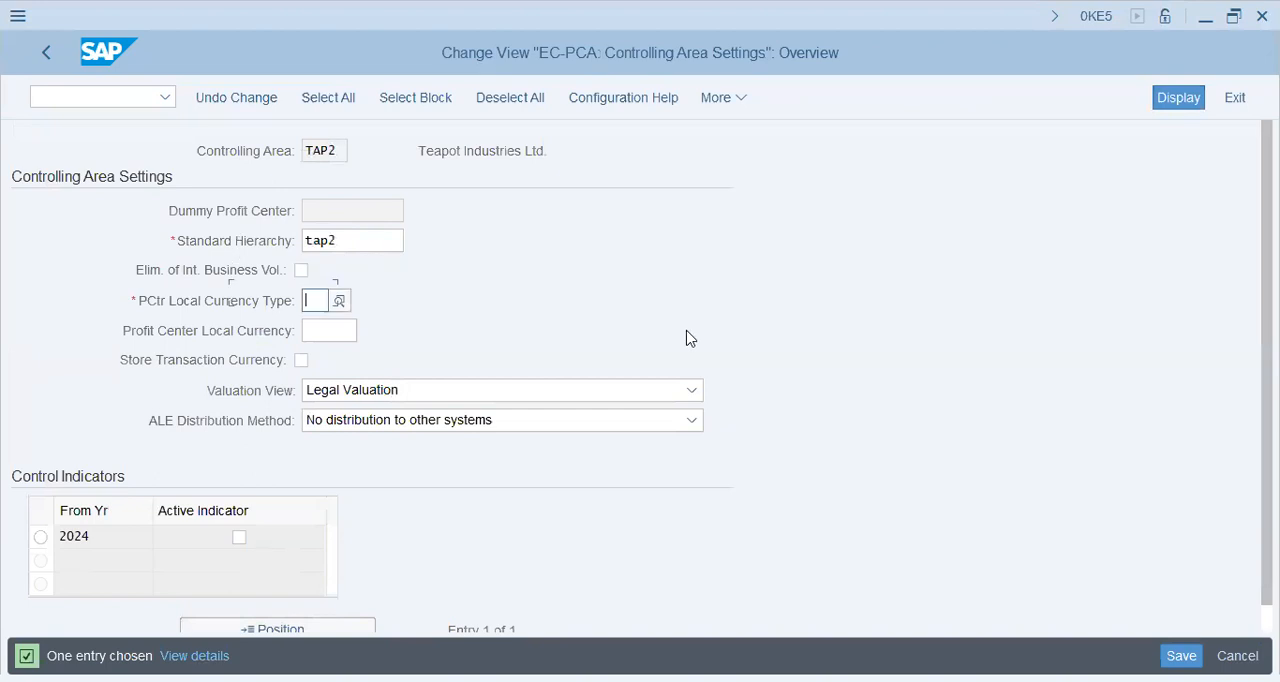
{"action": "type", "text": "20"}
{"action": "key", "text": "Tab"}
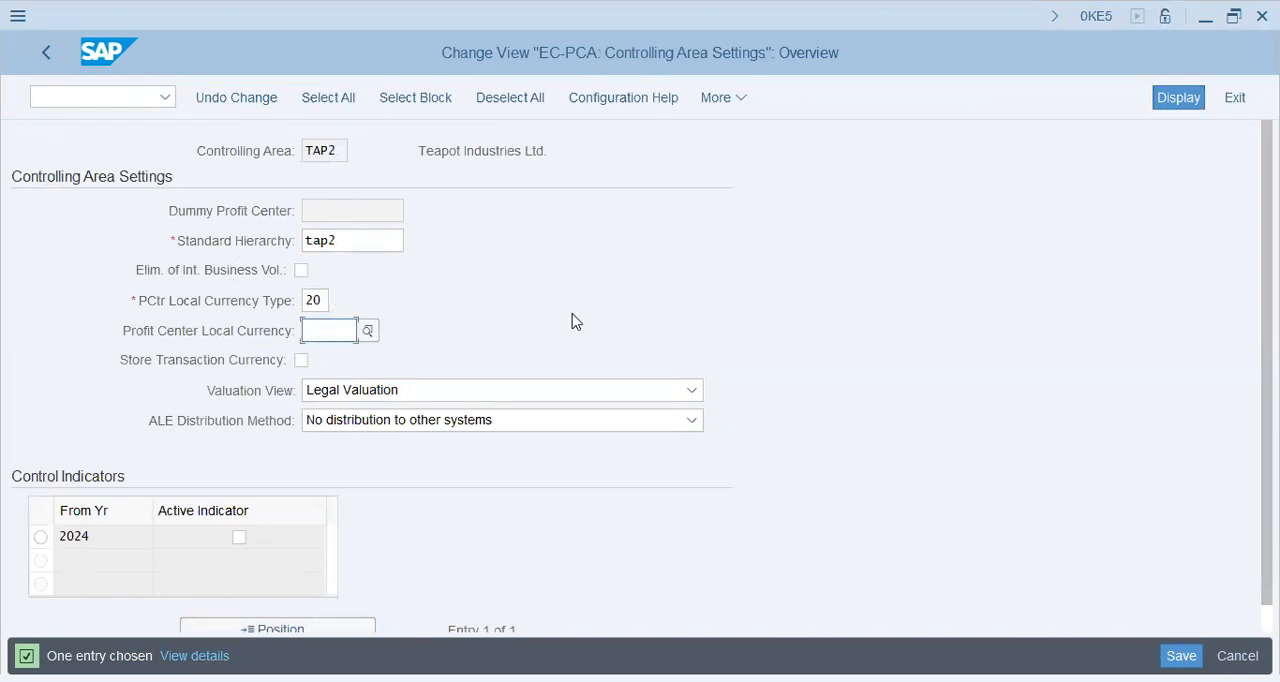
{"action": "type", "text": "usd"}
{"action": "key", "text": "Tab"}
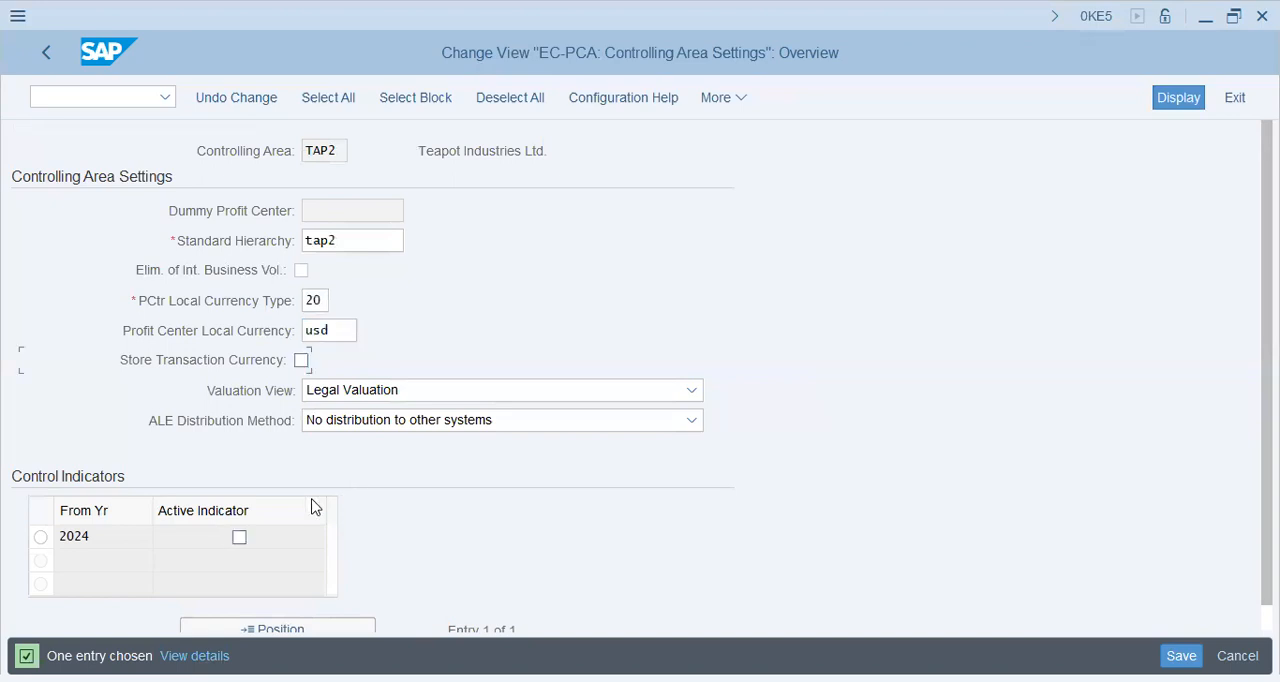
Enable the 2024 active indicator, transaction currency storage and elimination of internal business volume, and save the controlling area settings
{"action": "left_click", "coordinate": [239, 537]}
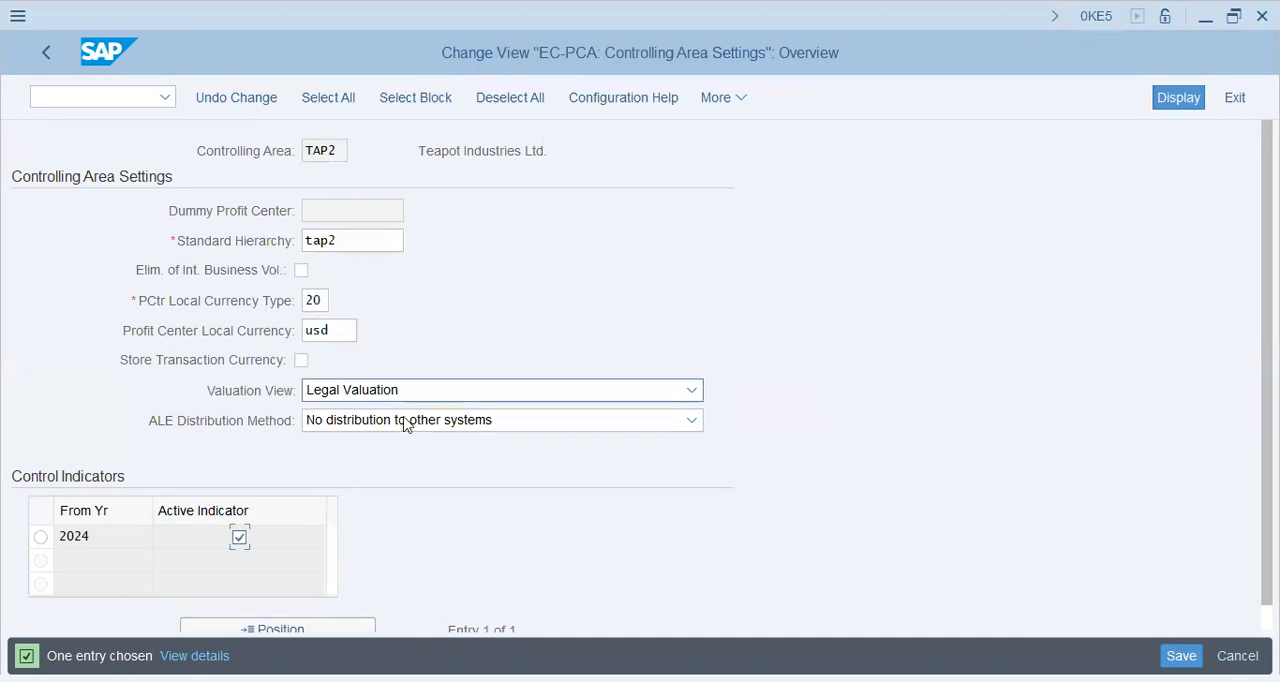
{"action": "left_click", "coordinate": [302, 360]}
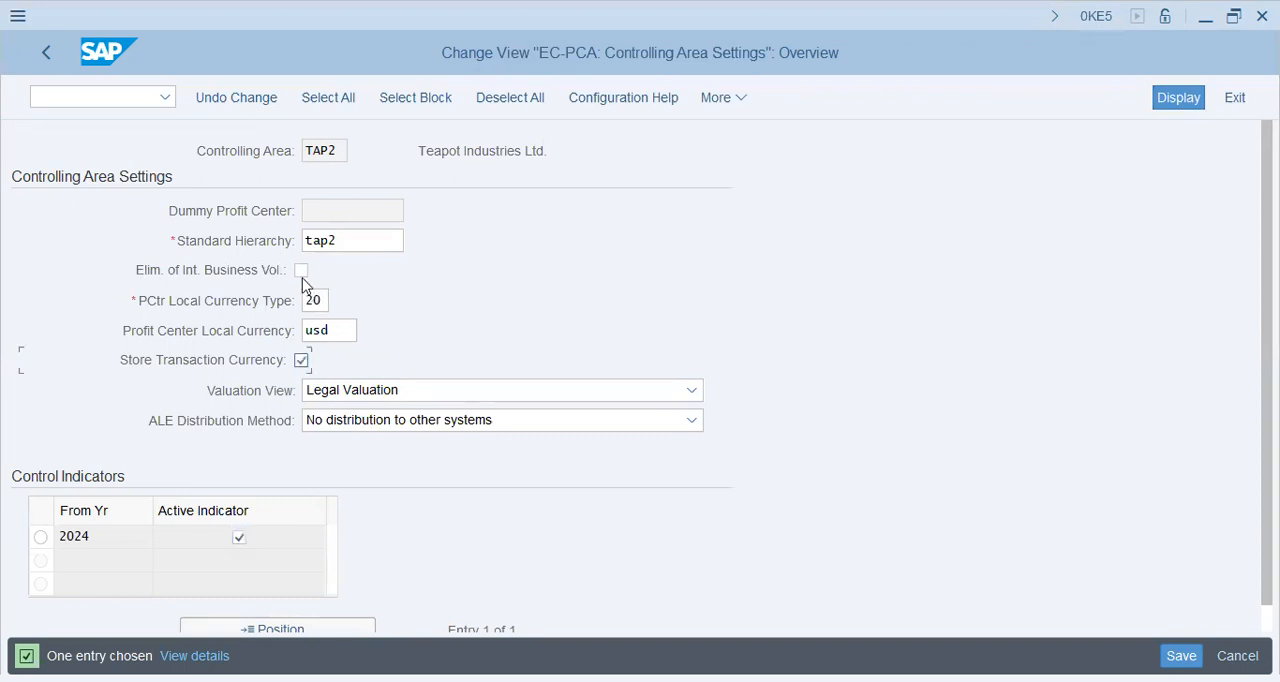
{"action": "left_click", "coordinate": [302, 271]}
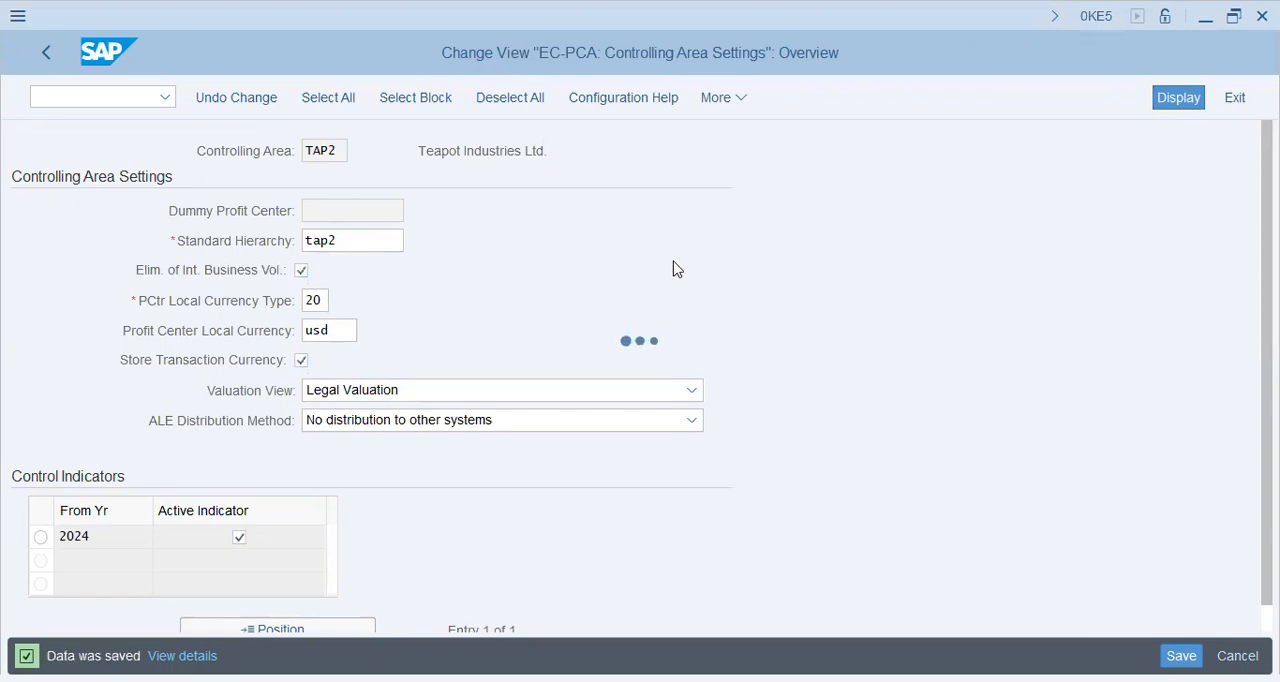
{"action": "left_click", "coordinate": [45, 53]}
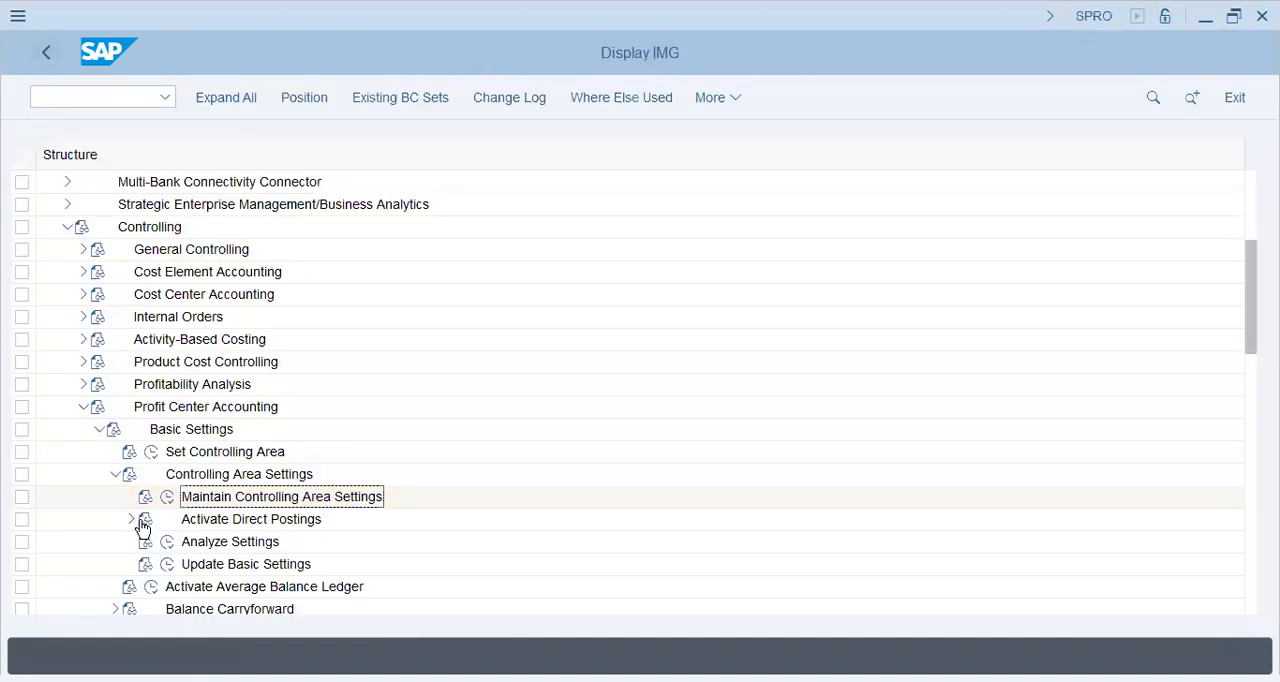
Try to add a 2024 entry with line items and online transfer to the control parameters for actual data
{"action": "left_click", "coordinate": [131, 519]}
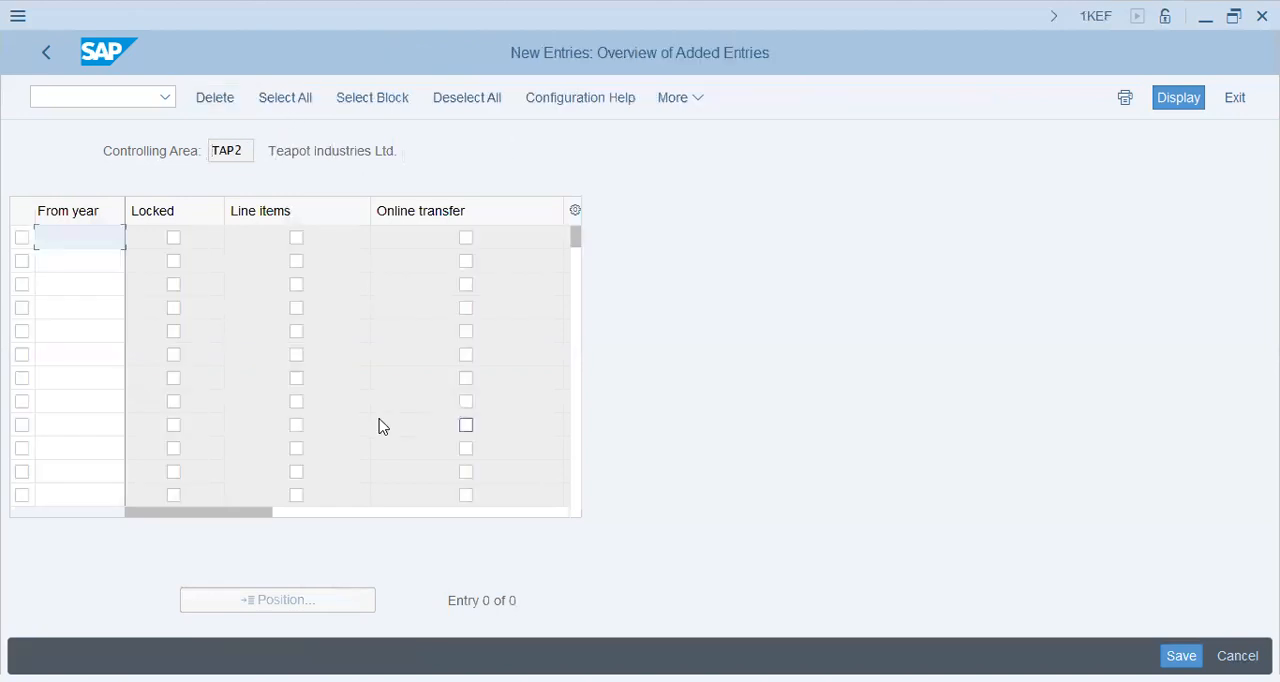
{"action": "type", "text": "2024"}
{"action": "key", "text": "Tab"}
{"action": "key", "text": "Tab"}
{"action": "key", "text": "space"}
{"action": "key", "text": "Tab"}
{"action": "key", "text": "space"}
{"action": "key", "text": "Return"}
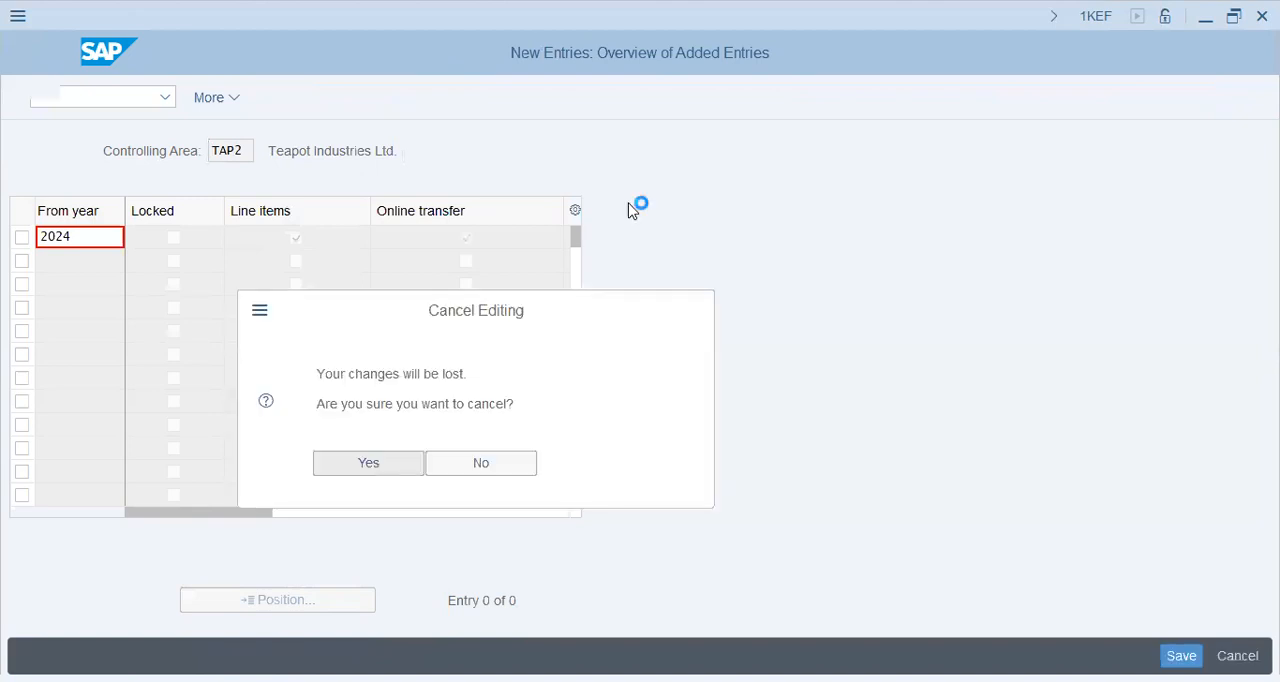
{"action": "left_click", "coordinate": [1232, 97]}
{"action": "key", "text": "F3"}
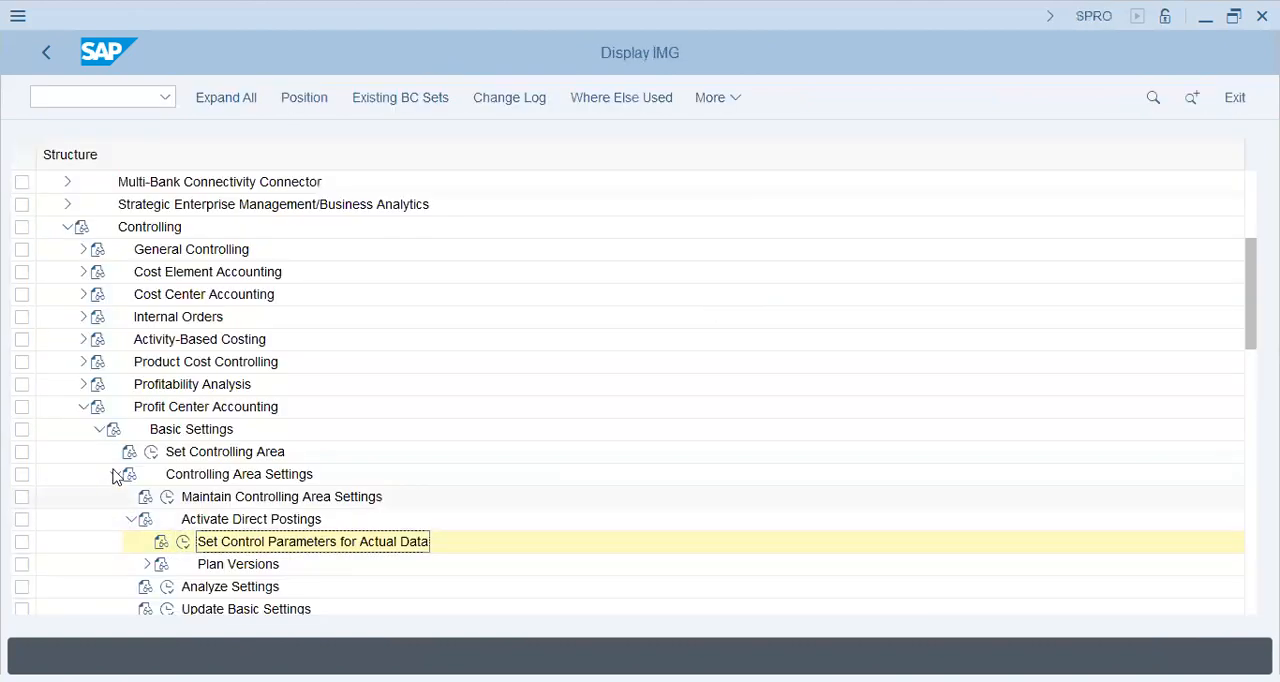
Open Define Standard Hierarchy under Profit Center Accounting > Master Data > Profit Center
{"action": "left_click", "coordinate": [99, 429]}
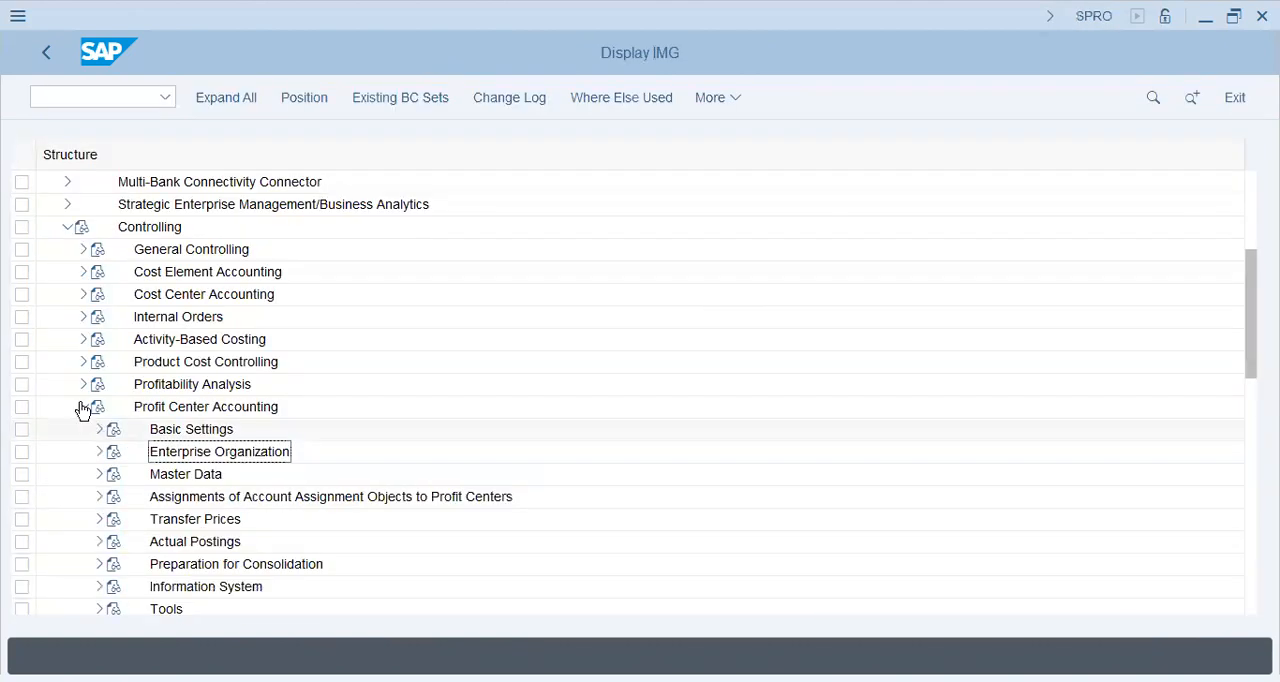
{"action": "left_click", "coordinate": [99, 474]}
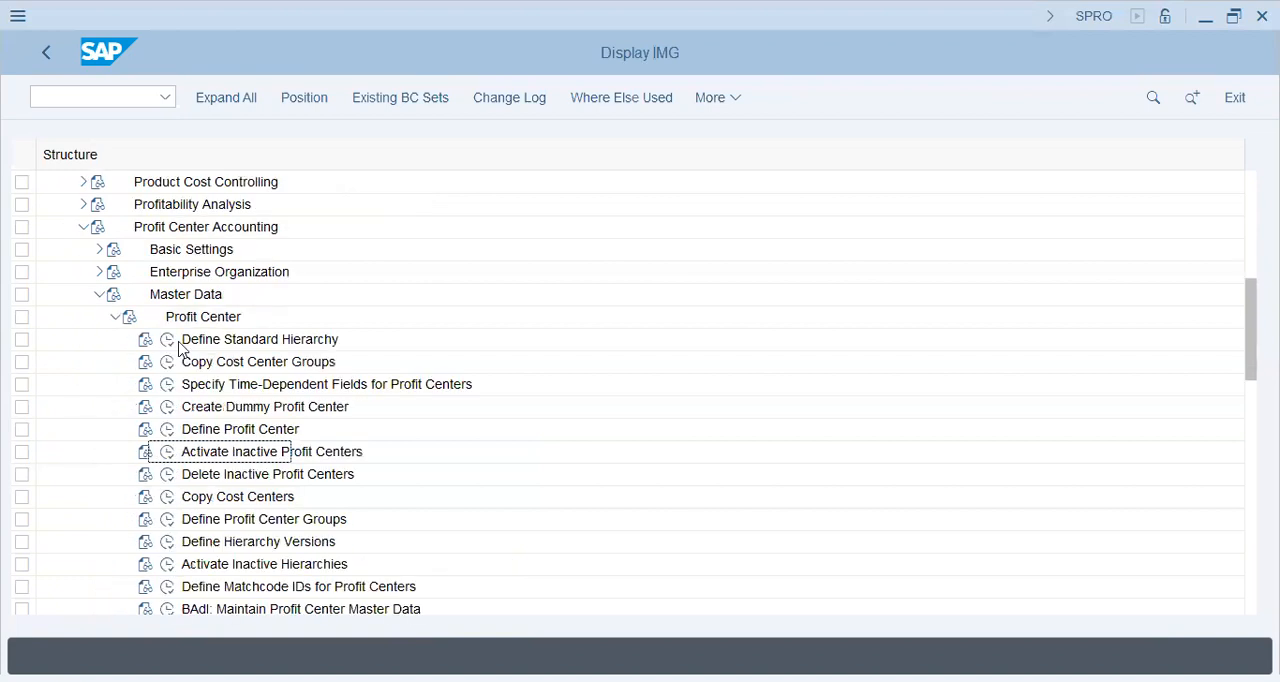
{"action": "left_click", "coordinate": [167, 342]}
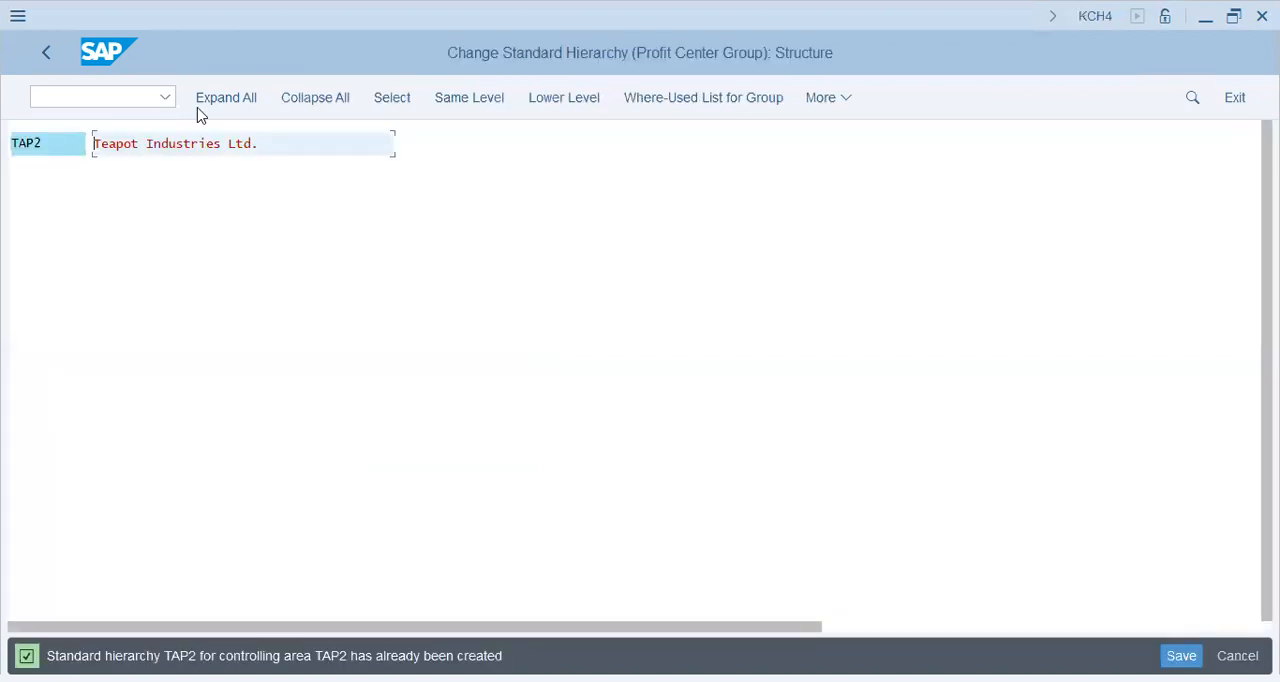
Add a group named Dummy one level below TAP2 in the standard hierarchy
{"action": "left_click", "coordinate": [552, 102]}
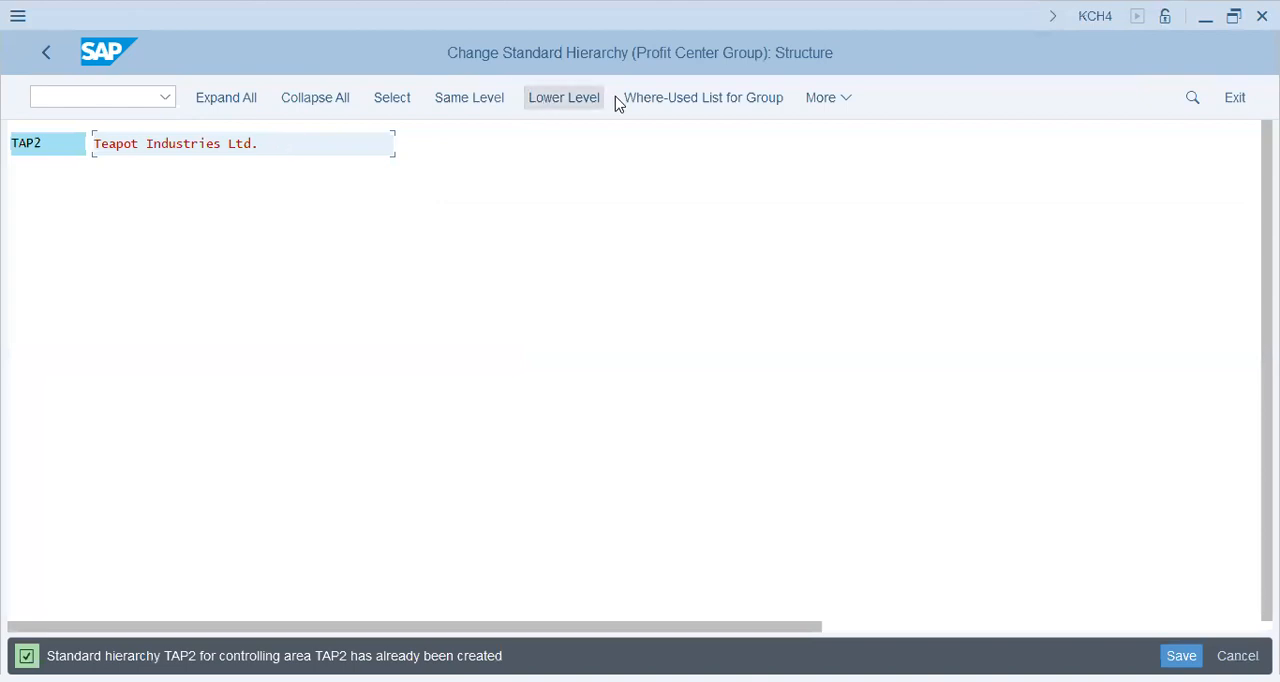
{"action": "left_click", "coordinate": [582, 98]}
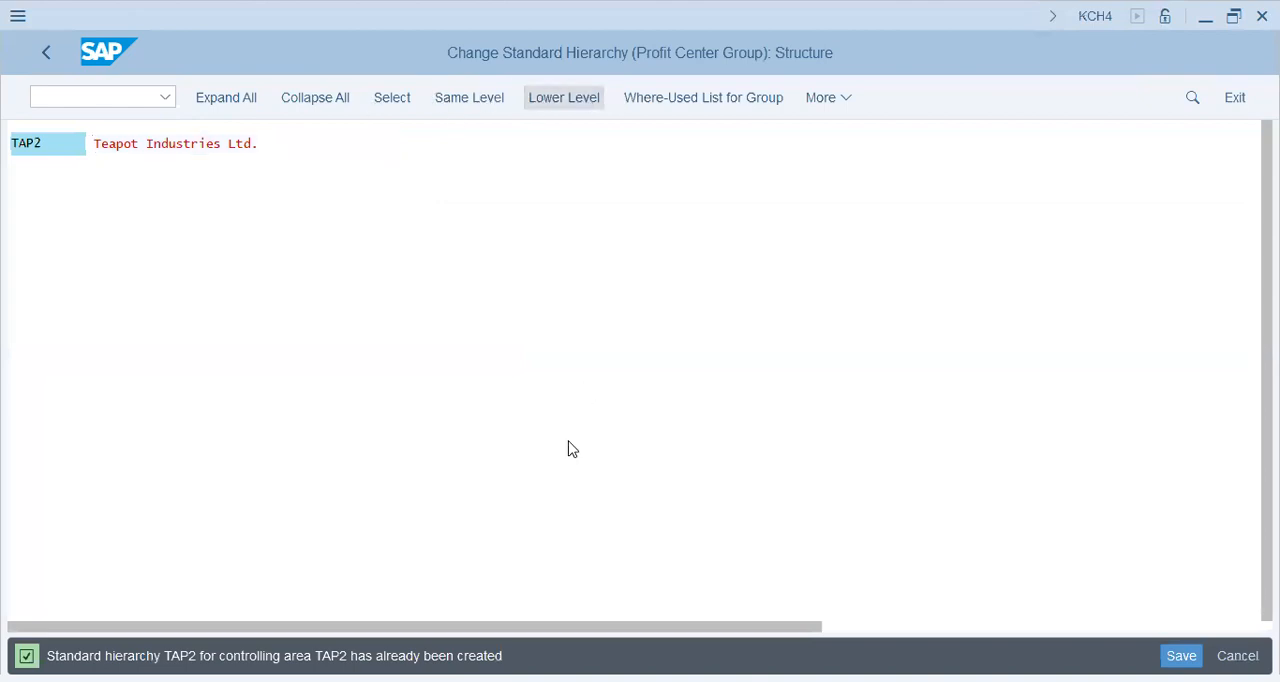
{"action": "type", "text": "Dummy"}
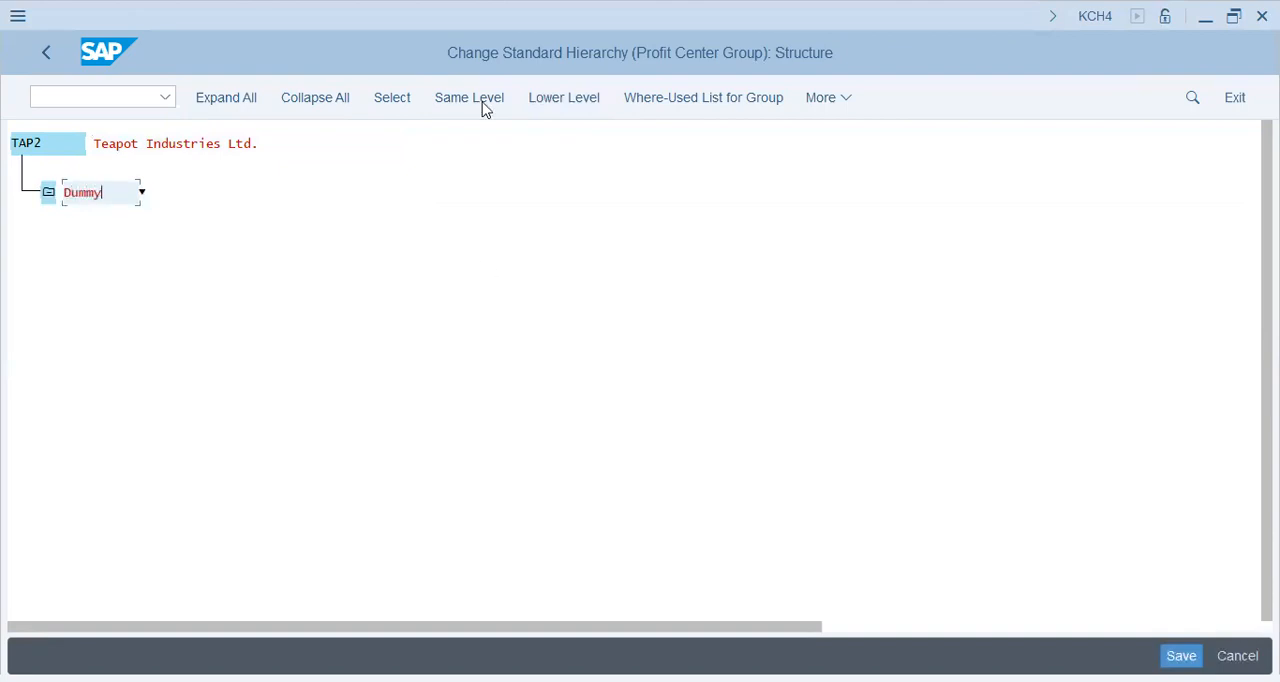
Add a group named North at the same level as Dummy, with the description North Ops
{"action": "left_click", "coordinate": [483, 107]}
{"action": "type", "text": "North"}
{"action": "key", "text": "Return"}
{"action": "type", "text": "North Ops"}
{"action": "key", "text": "Return"}
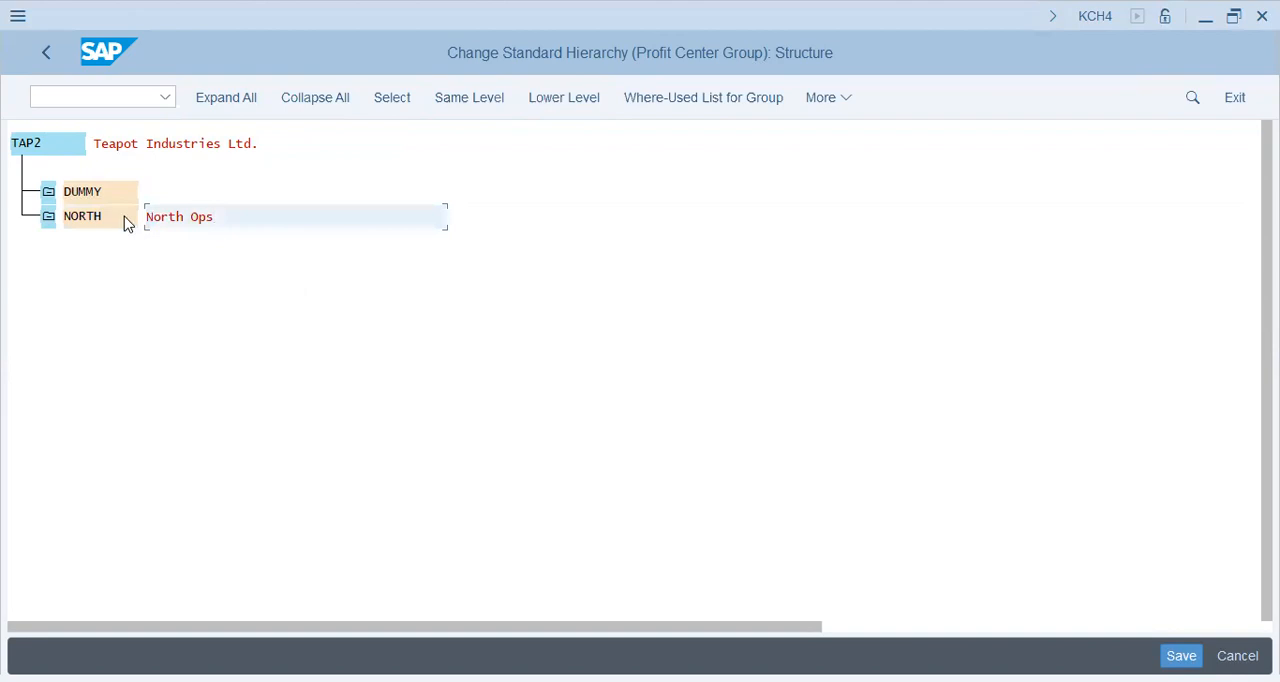
Select the NORTH group, review the additional hierarchy commands and leave the standard hierarchy
{"action": "left_click", "coordinate": [126, 218]}
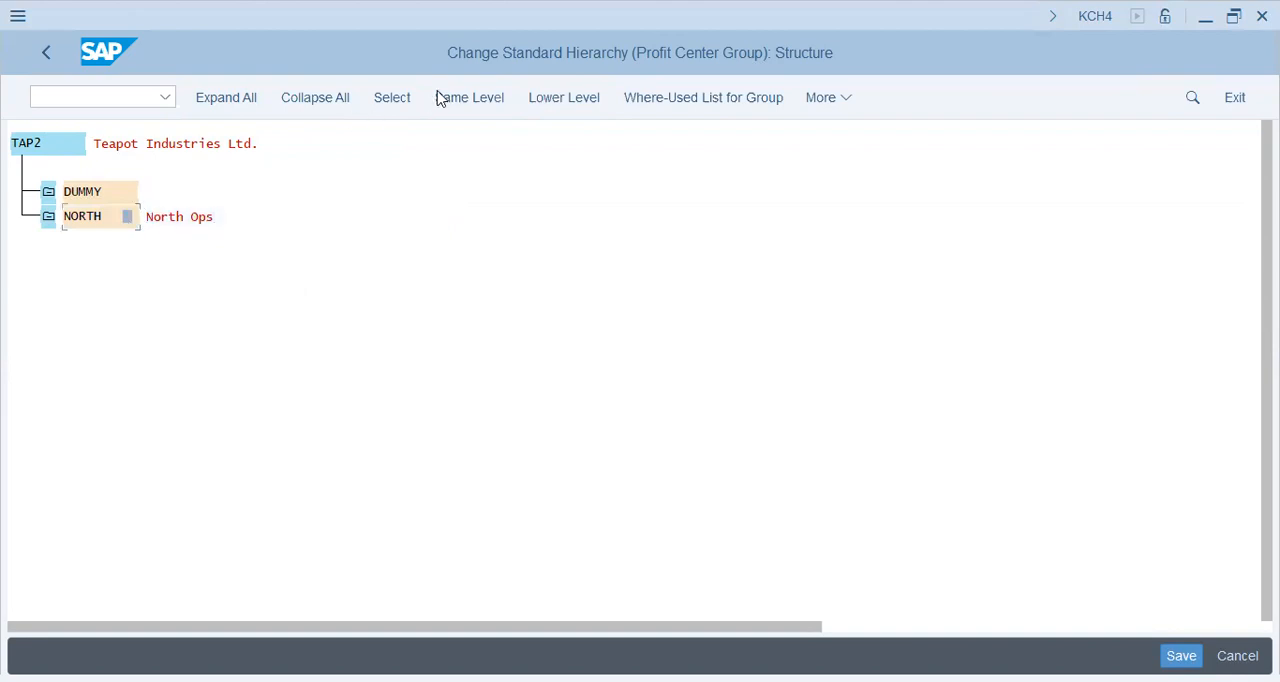
{"action": "left_click", "coordinate": [110, 215]}
{"action": "left_click", "coordinate": [829, 100]}
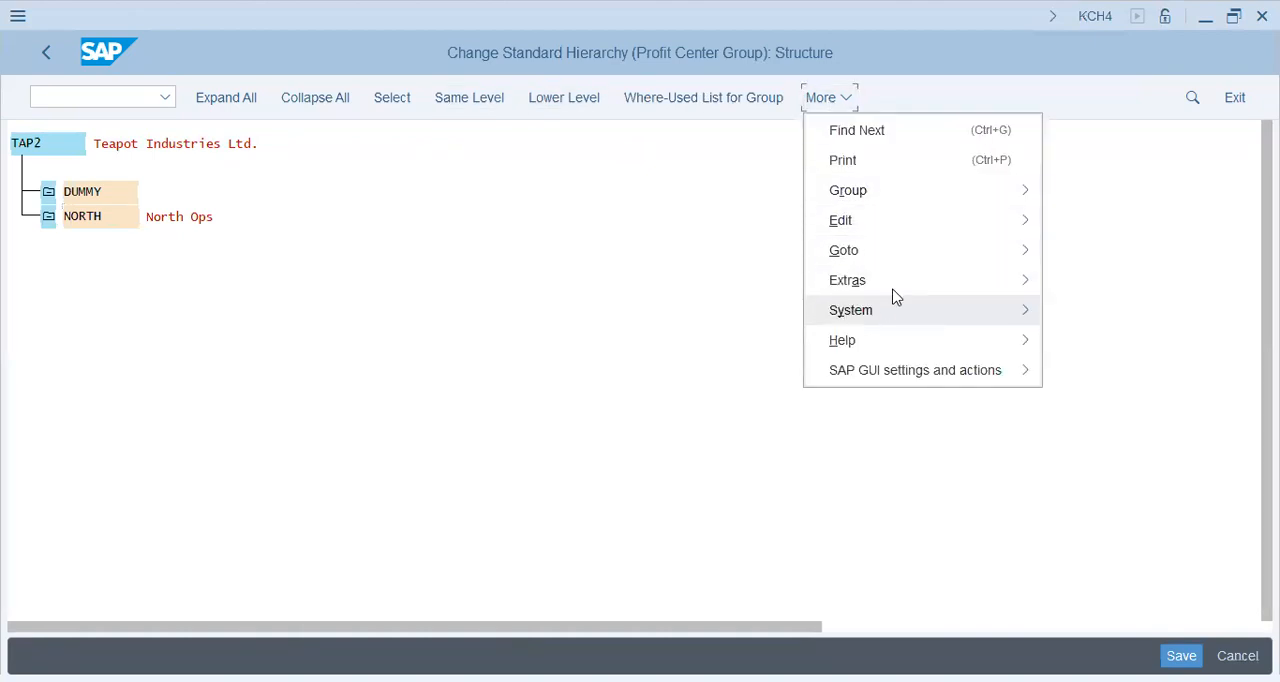
{"action": "mouse_move", "coordinate": [894, 291]}
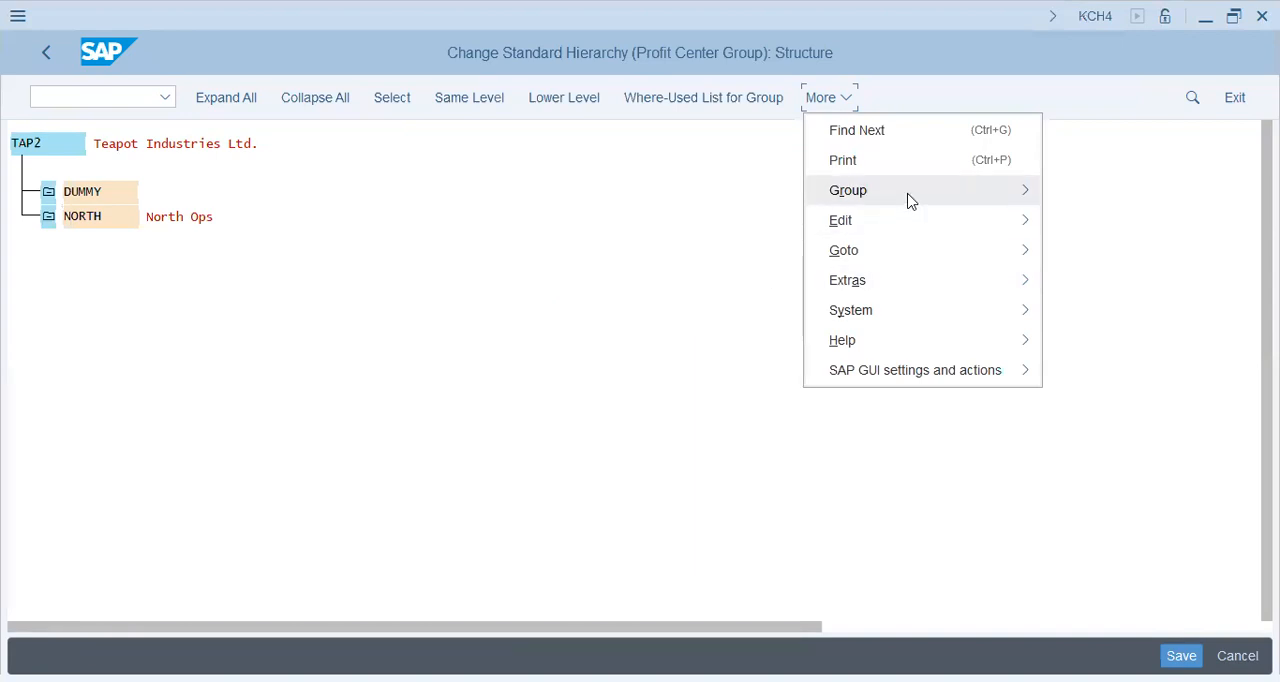
{"action": "mouse_move", "coordinate": [910, 200]}
{"action": "left_click", "coordinate": [112, 217]}
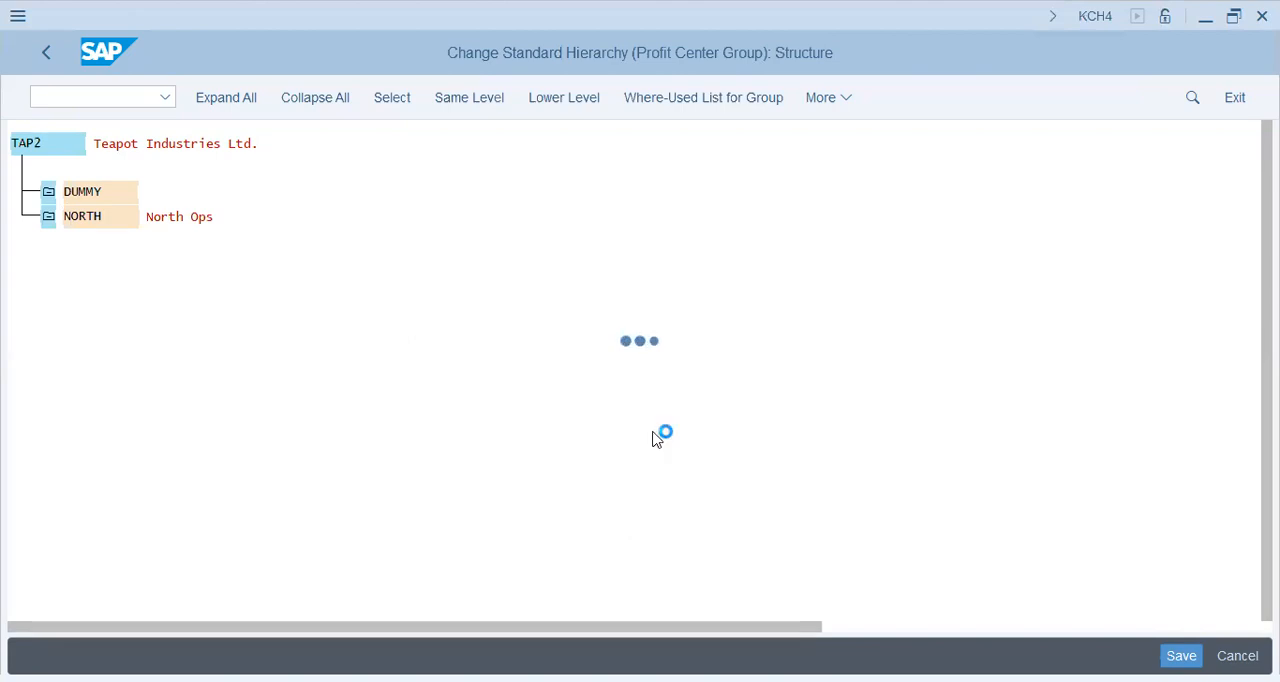
{"action": "left_click", "coordinate": [420, 560]}
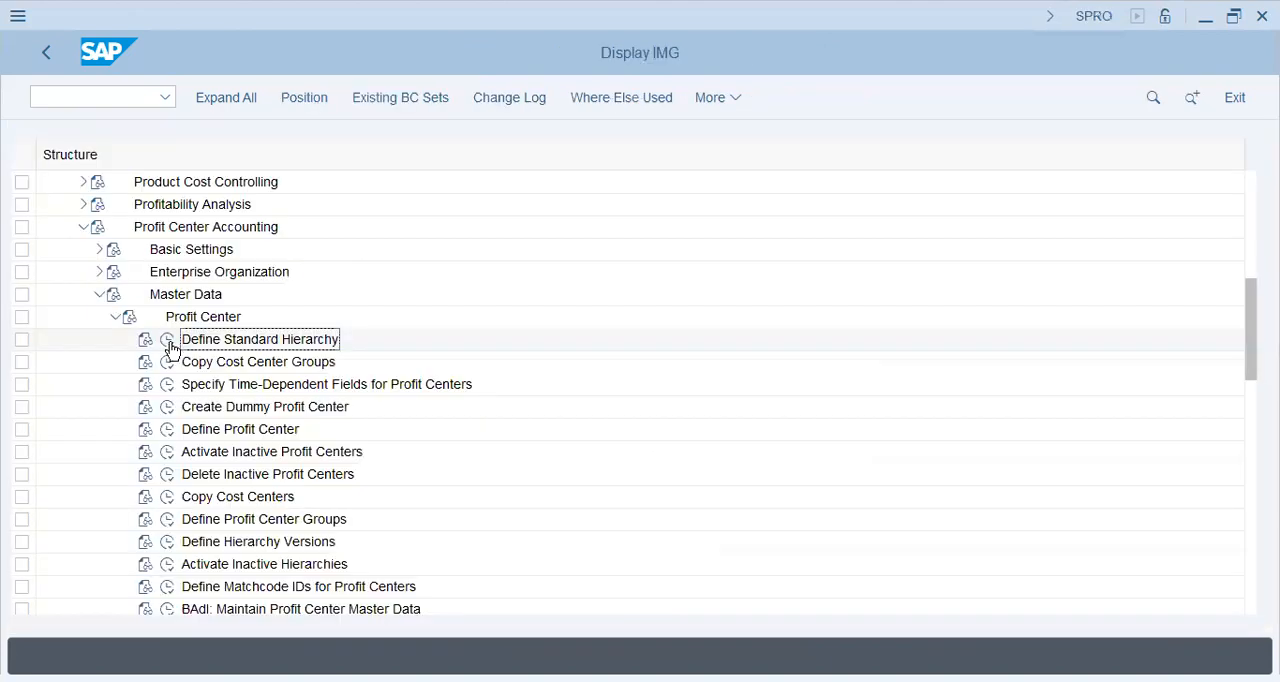
Start creating dummy profit center dummyTap2 and open its basic data
{"action": "left_click", "coordinate": [167, 340]}
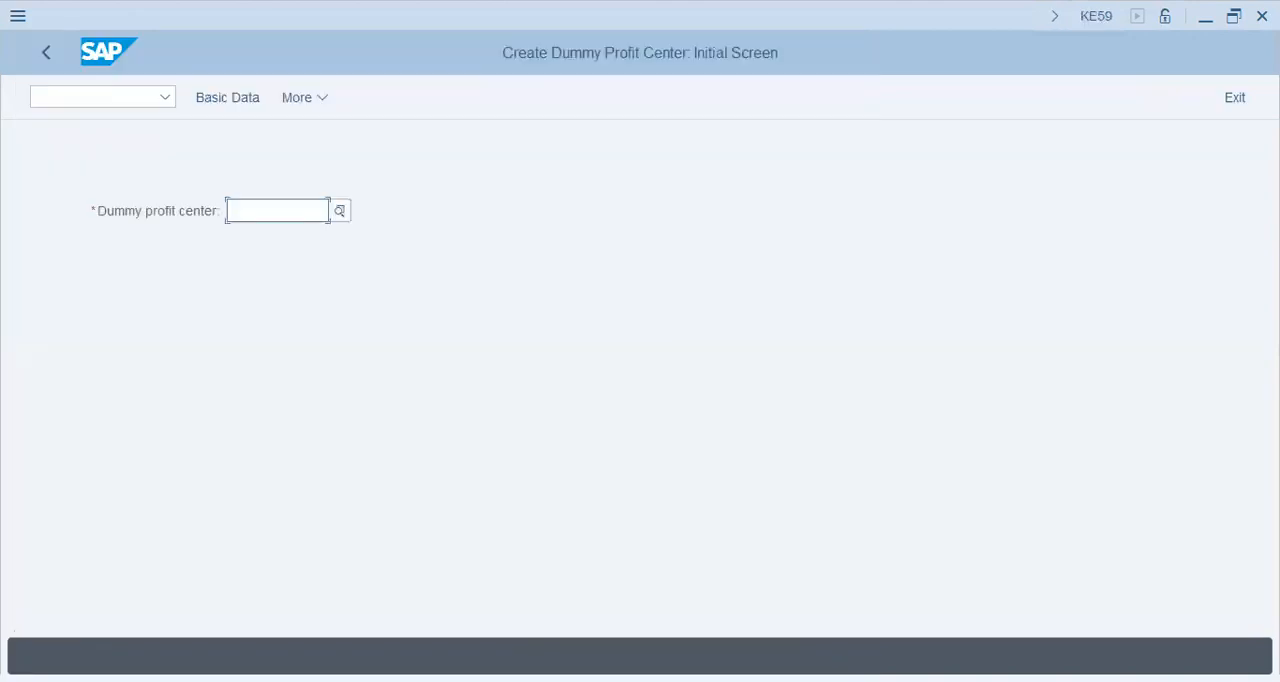
{"action": "type", "text": "dummyTap2"}
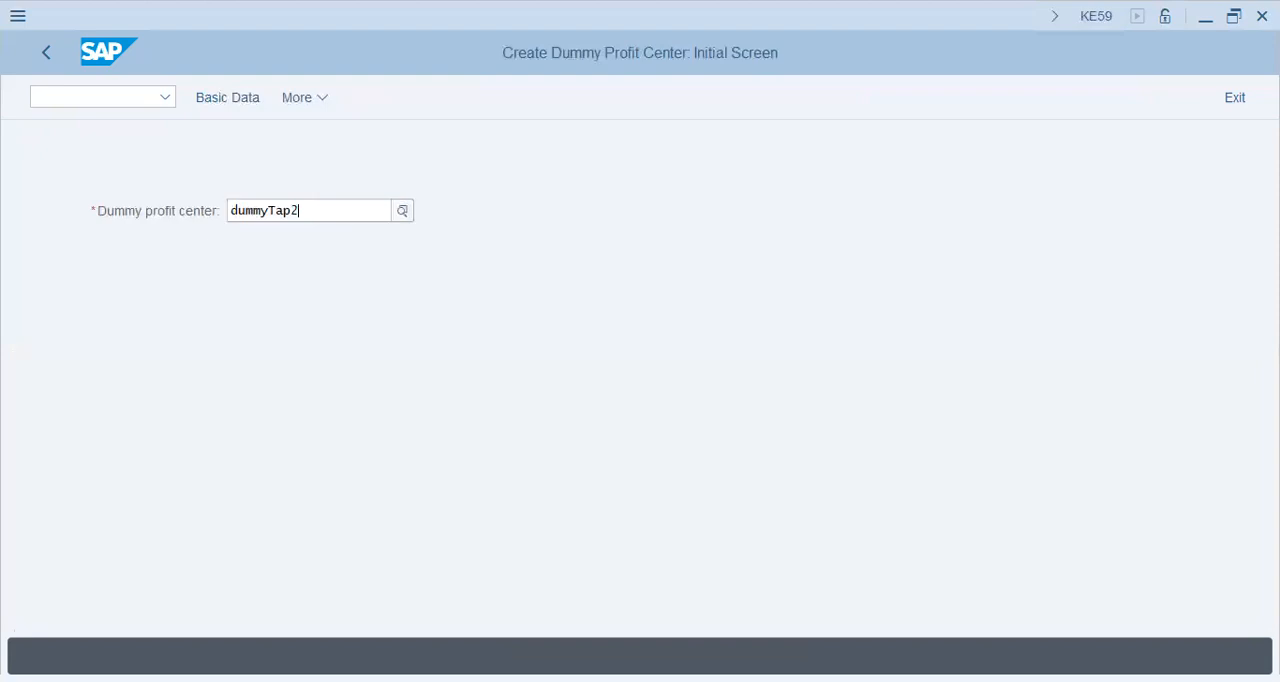
{"action": "left_click", "coordinate": [240, 101]}
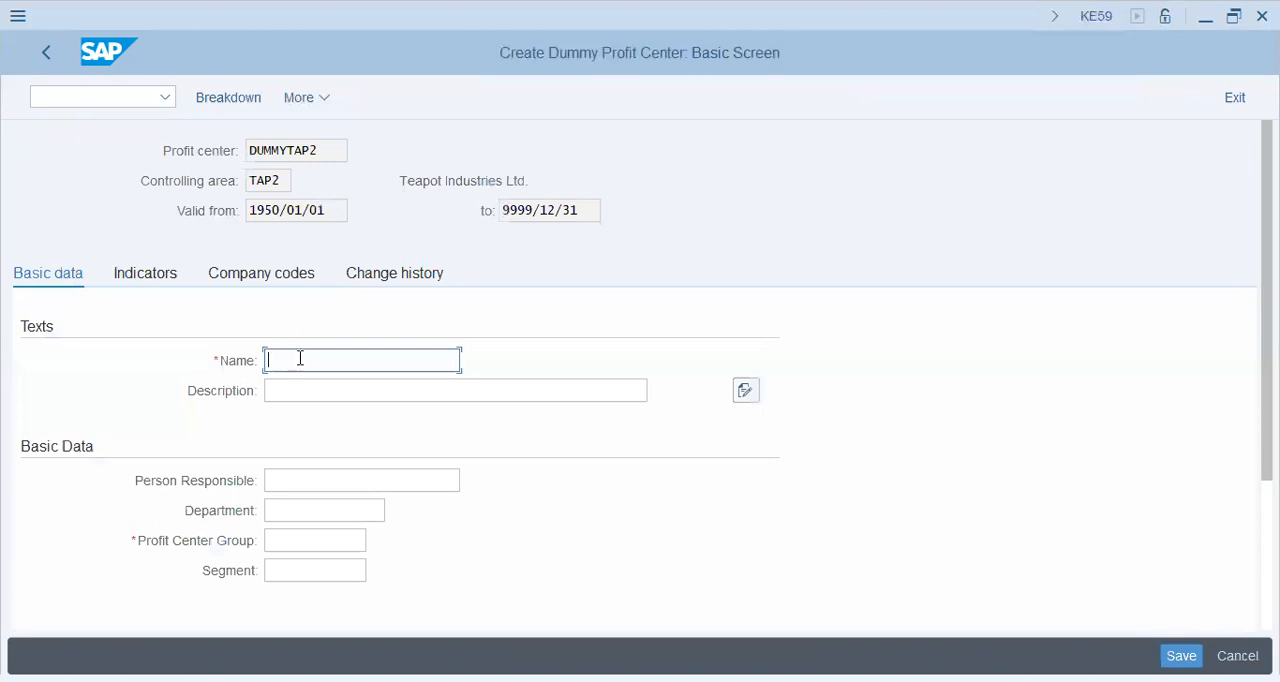
Enter DUMMY TAP2 as both the name and the description of the dummy profit center
{"action": "type", "text": "DUMMY TAP"}
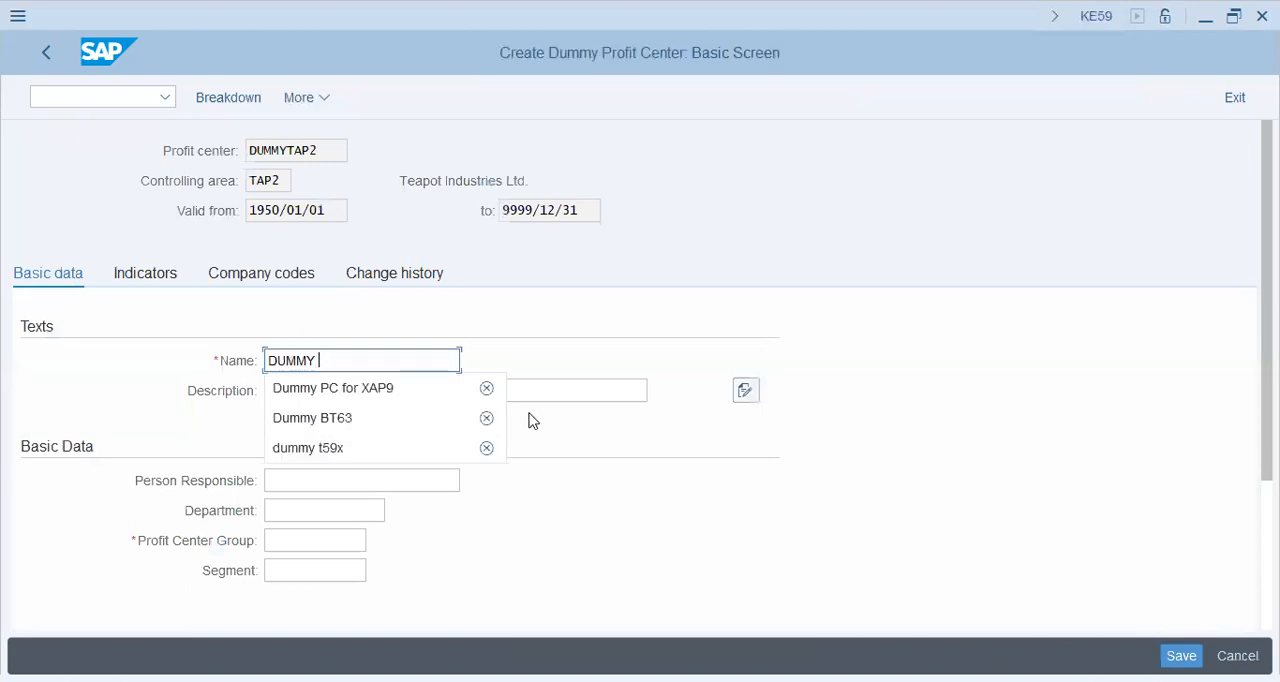
{"action": "key", "text": "Tab"}
{"action": "key", "text": "shift+Tab"}
{"action": "key", "text": "End"}
{"action": "type", "text": "2"}
{"action": "key", "text": "Tab"}
{"action": "type", "text": "DUMMY TAP2"}
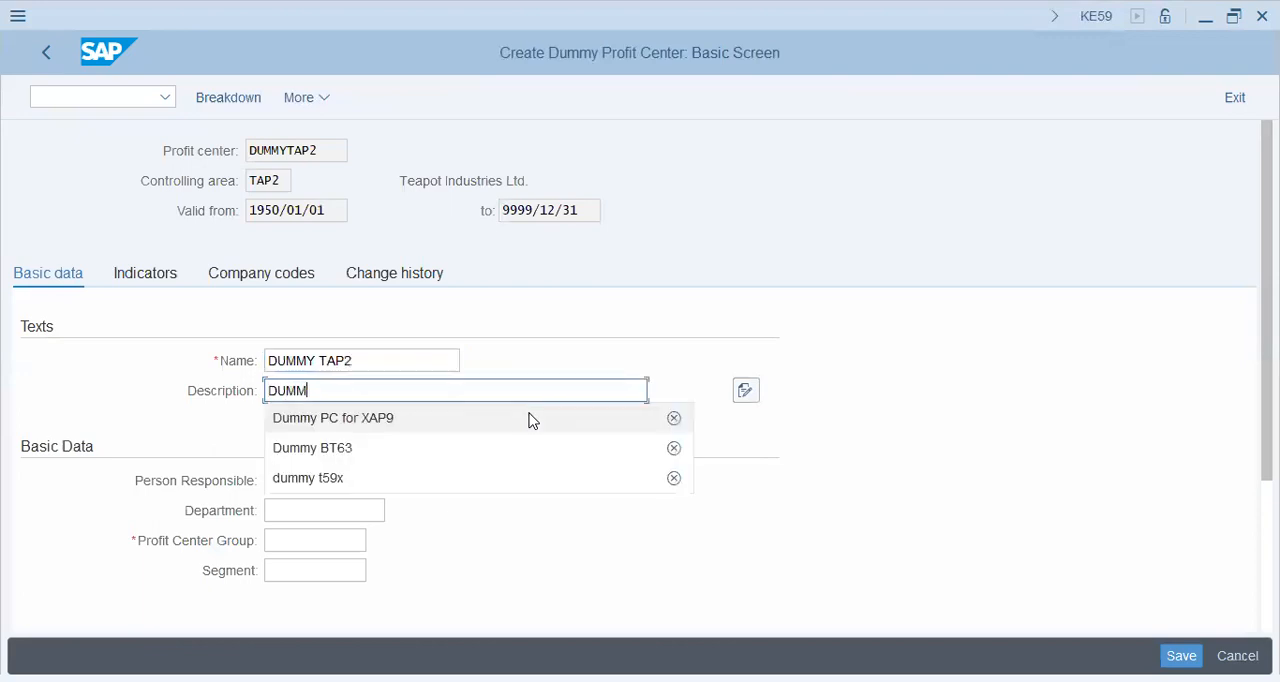
Choose a profit center group for the dummy profit center, save it and close the activity selection
{"action": "key", "text": "Tab"}
{"action": "key", "text": "Tab"}
{"action": "key", "text": "Tab"}
{"action": "key", "text": "Tab"}
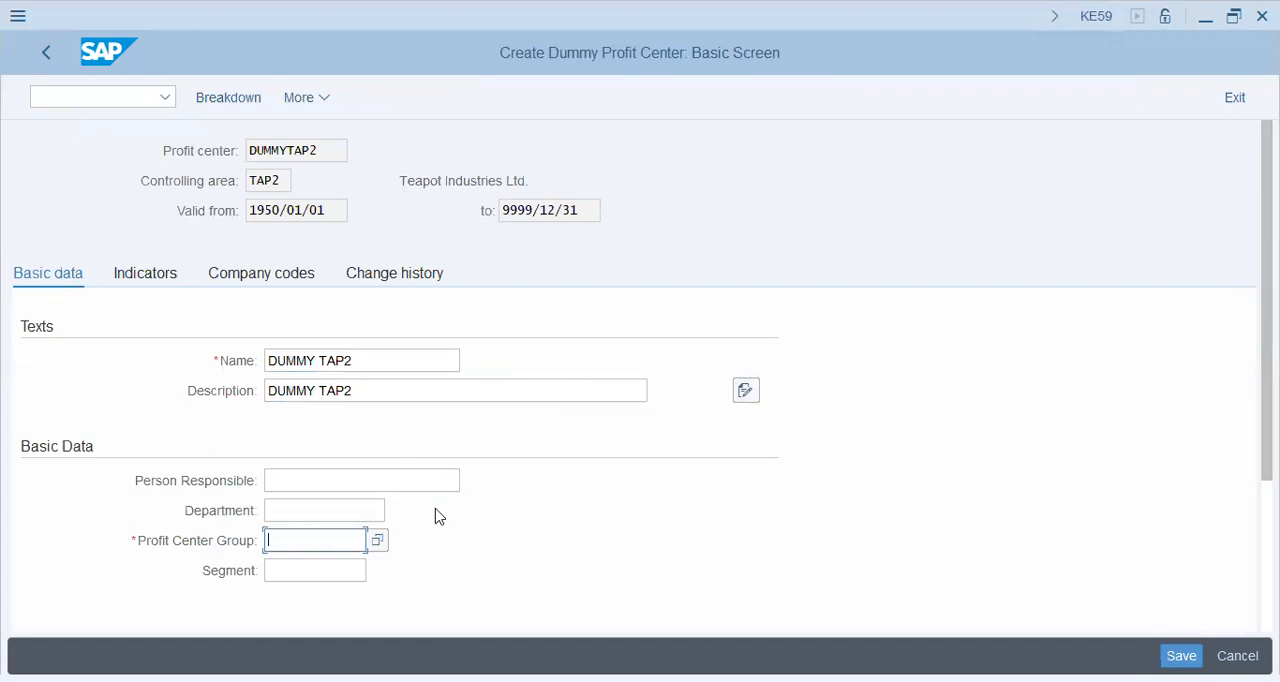
{"action": "left_click", "coordinate": [378, 541]}
{"action": "left_click", "coordinate": [1180, 650]}
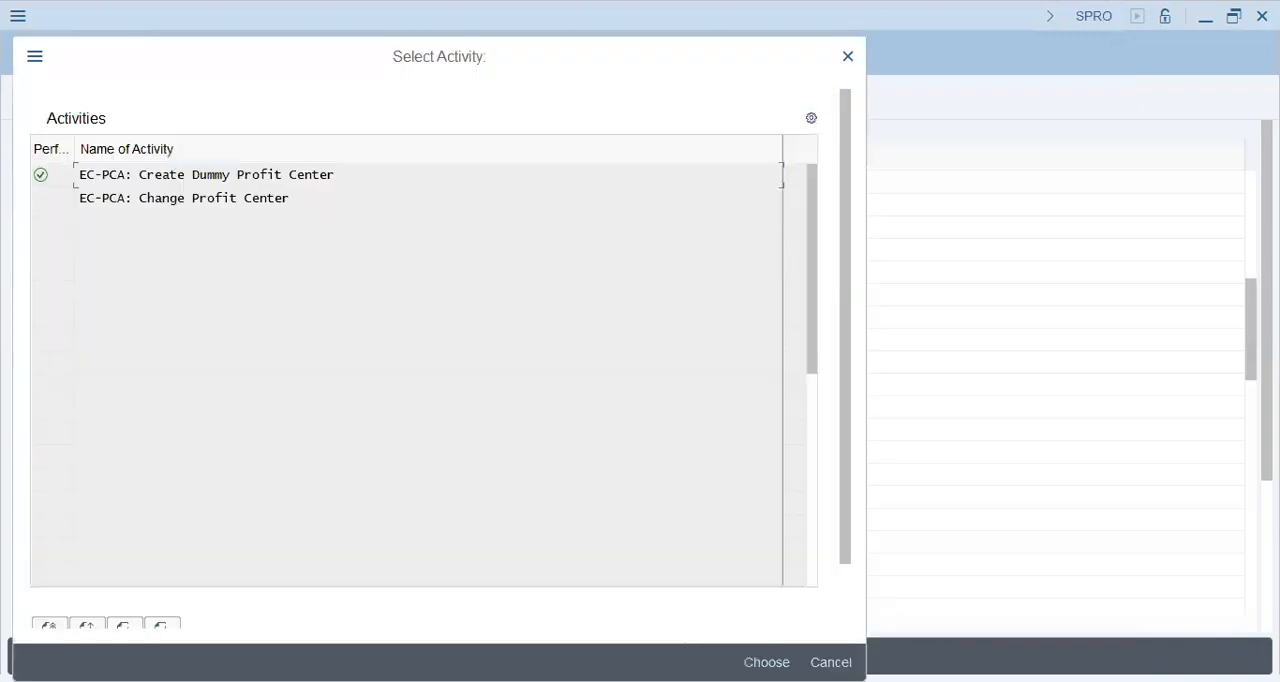
{"action": "key", "text": "Return"}
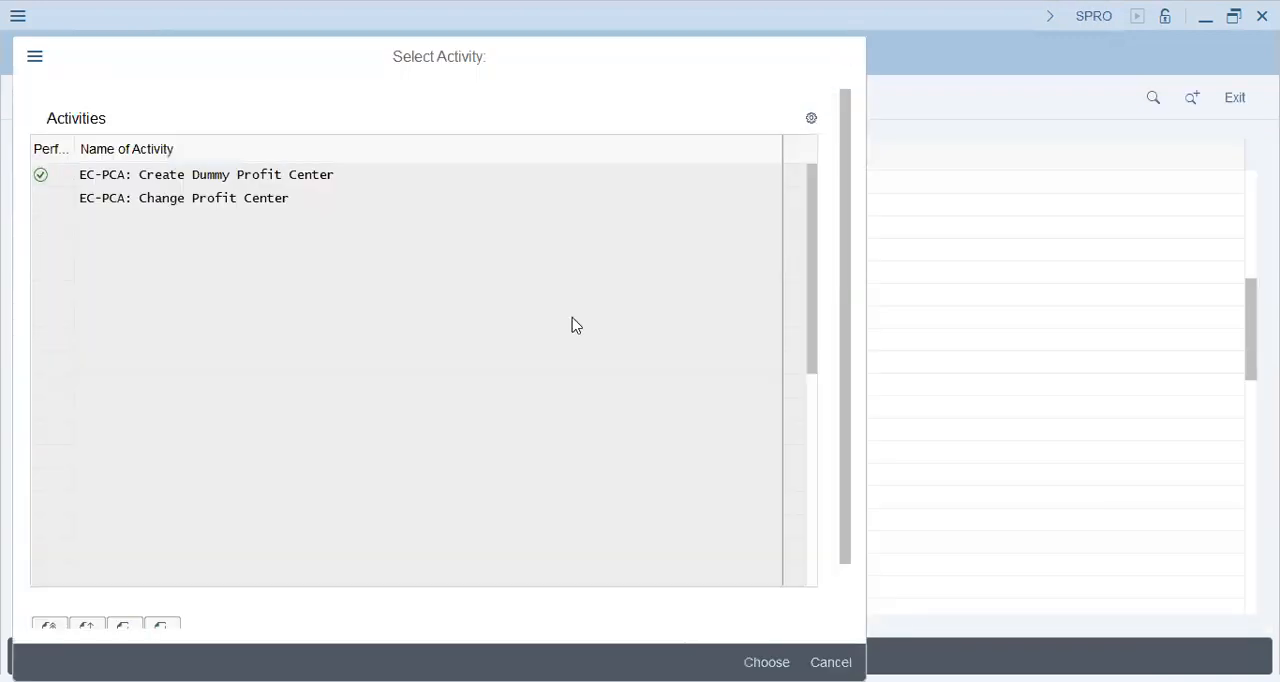
{"action": "key", "text": "Return"}
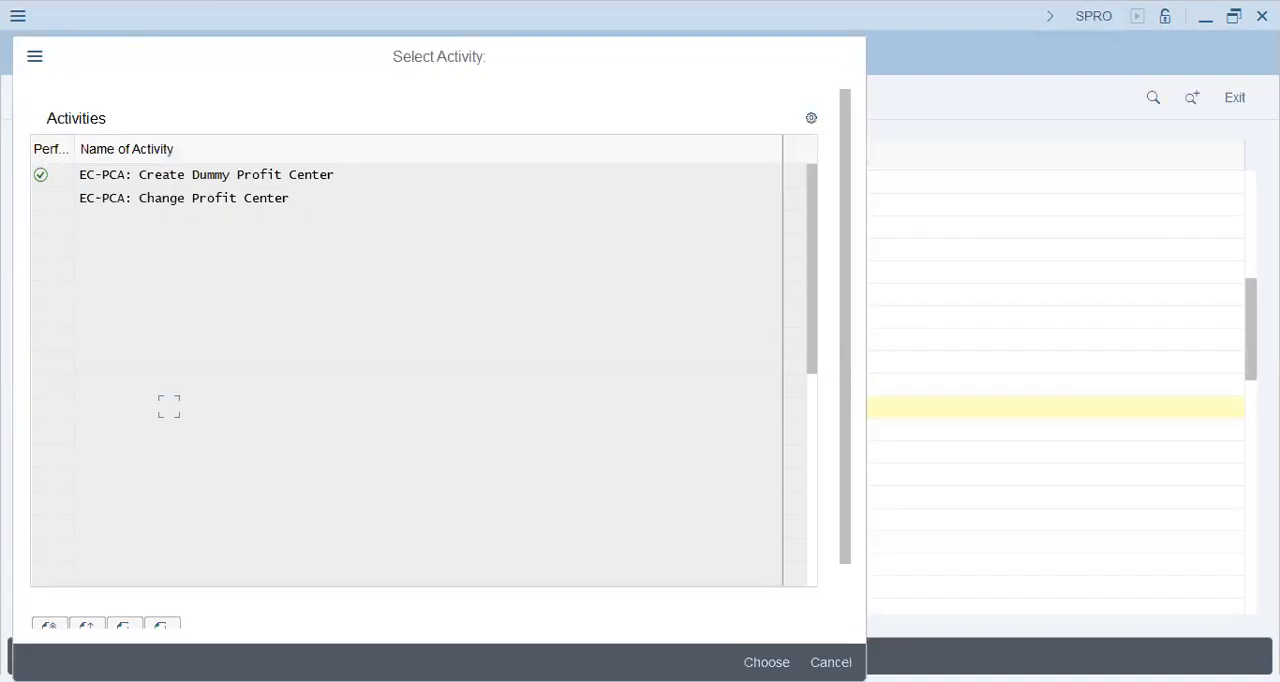
{"action": "key", "text": "Escape"}
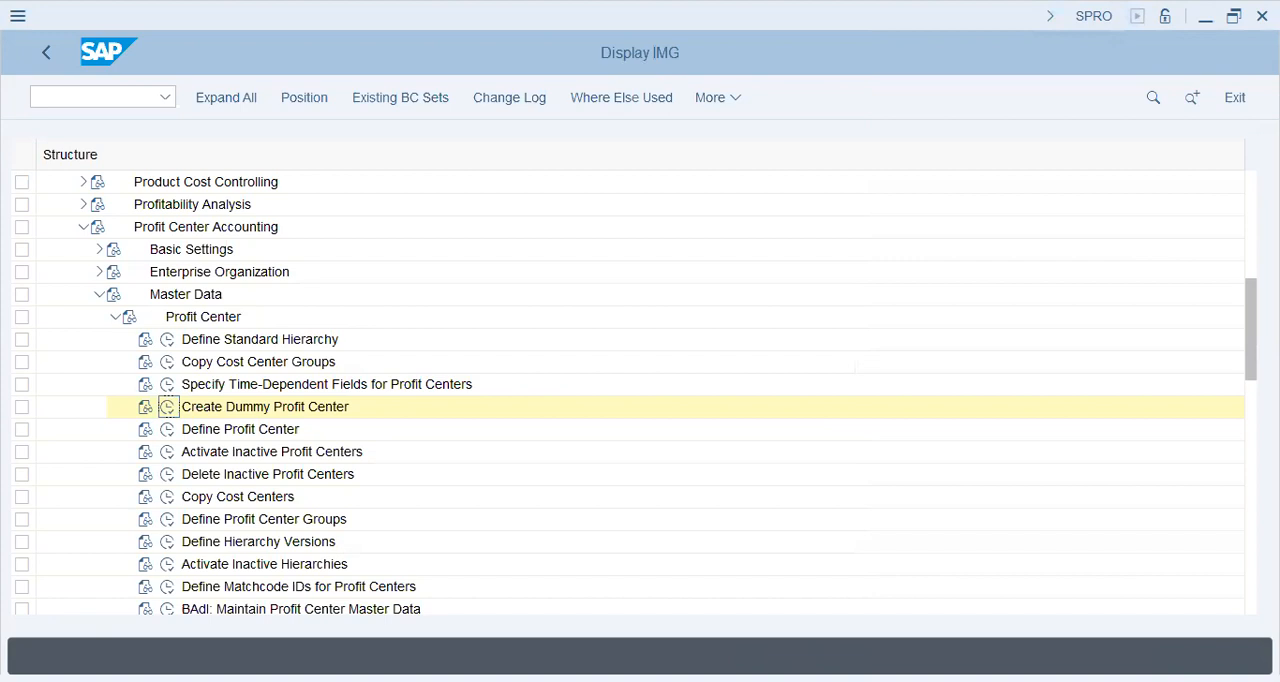
Open Set Control Parameters for Actual Data under Basic Settings > Controlling Area Settings > Activate Direct Postings
{"action": "left_click", "coordinate": [115, 316]}
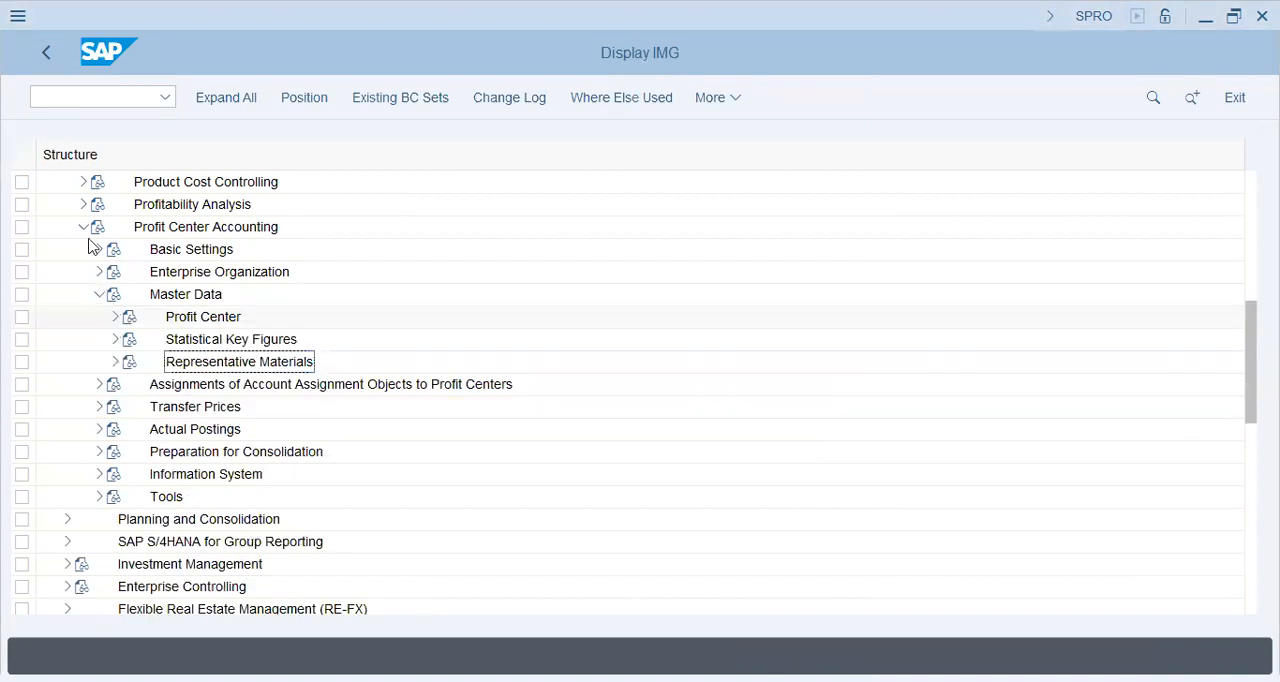
{"action": "left_click", "coordinate": [97, 249]}
{"action": "left_click", "coordinate": [168, 294]}
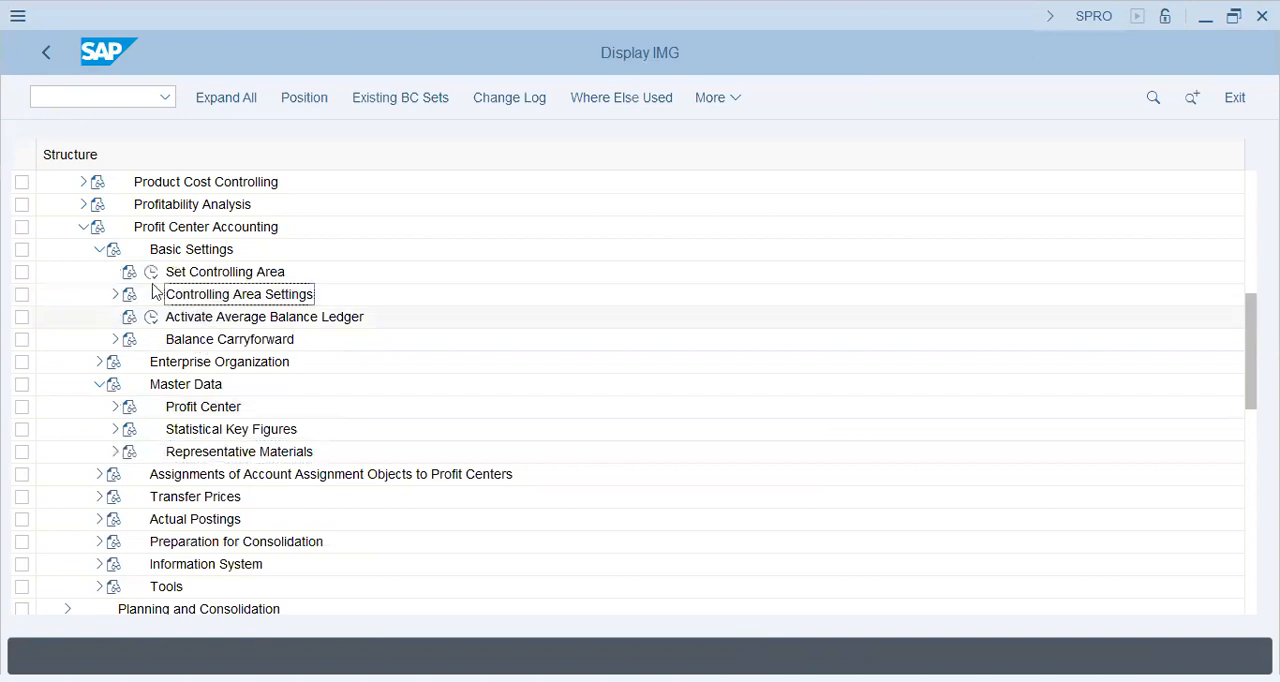
{"action": "left_click", "coordinate": [212, 340]}
{"action": "left_click", "coordinate": [182, 364]}
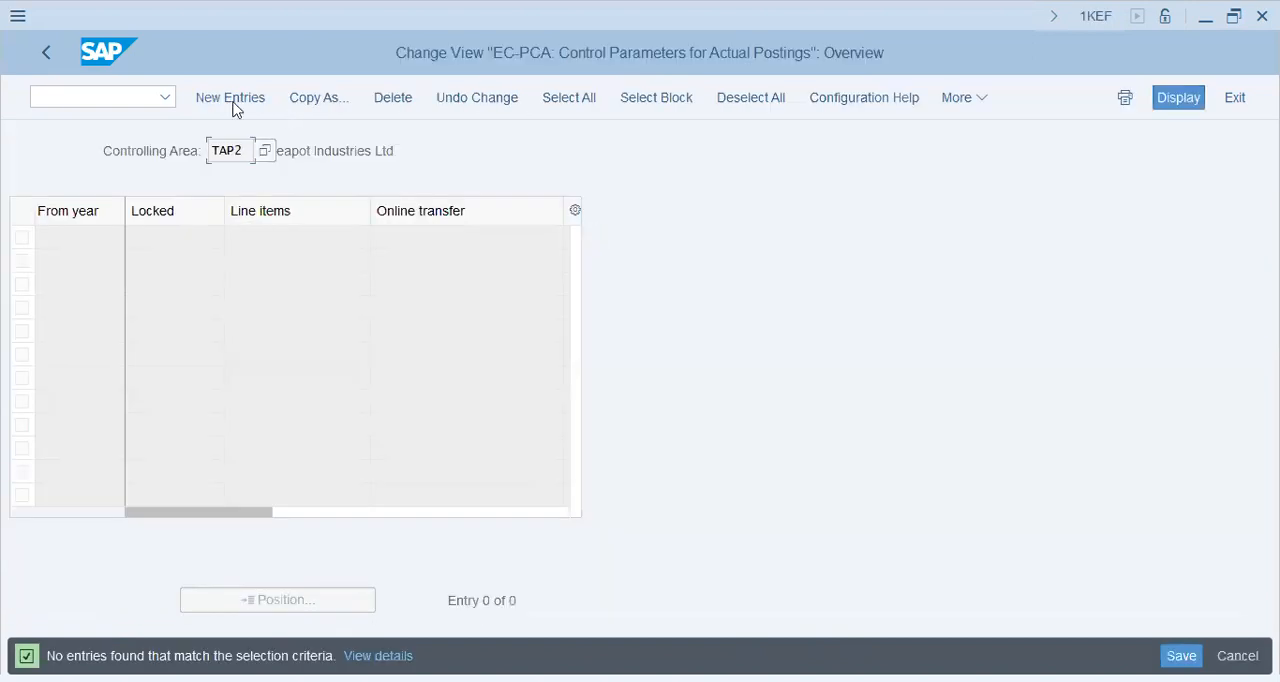
Add a control parameter entry from year 2024 for controlling area TAP2 with line items and online transfer
{"action": "left_click", "coordinate": [233, 103]}
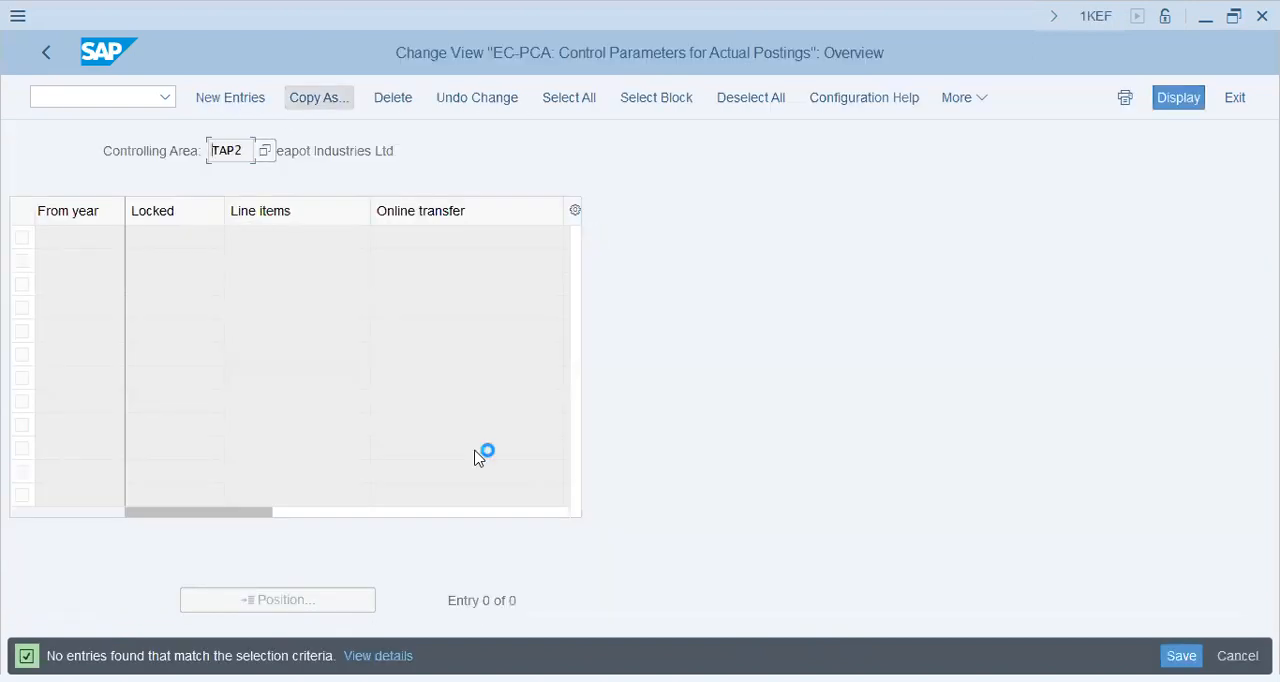
{"action": "type", "text": "2"}
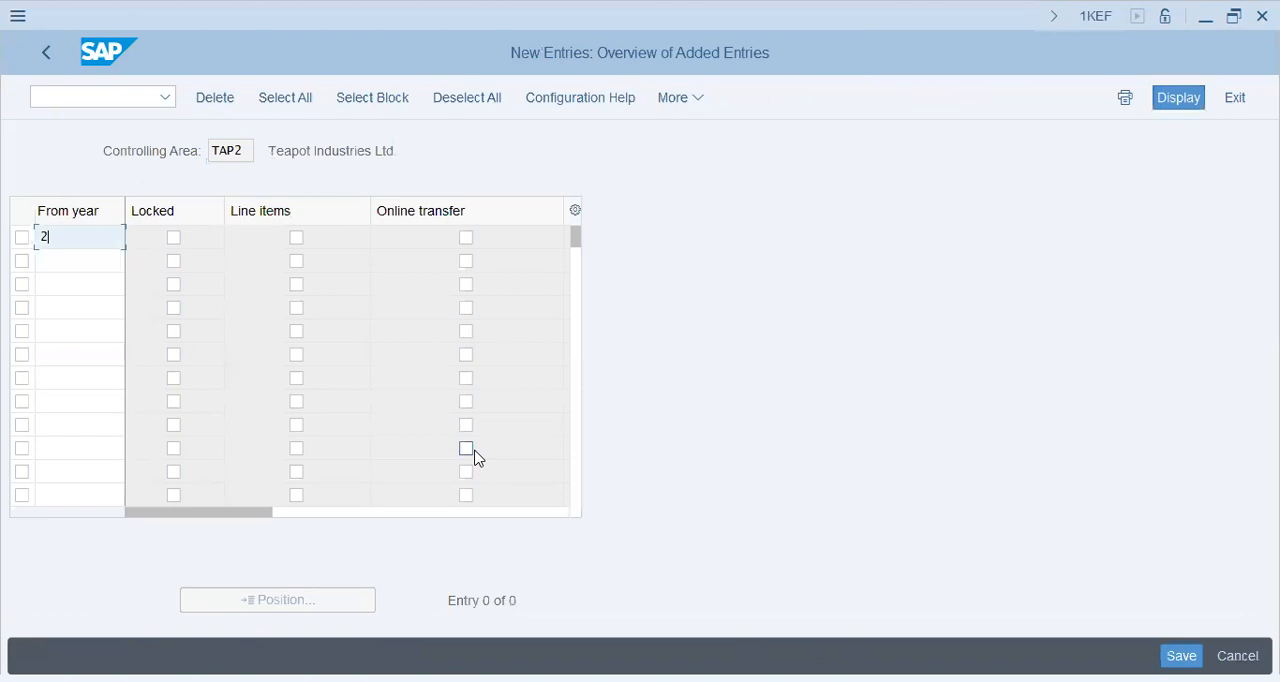
{"action": "type", "text": "024"}
{"action": "key", "text": "Tab"}
{"action": "key", "text": "Tab"}
{"action": "key", "text": "space"}
{"action": "key", "text": "Tab"}
{"action": "key", "text": "space"}
{"action": "key", "text": "Return"}
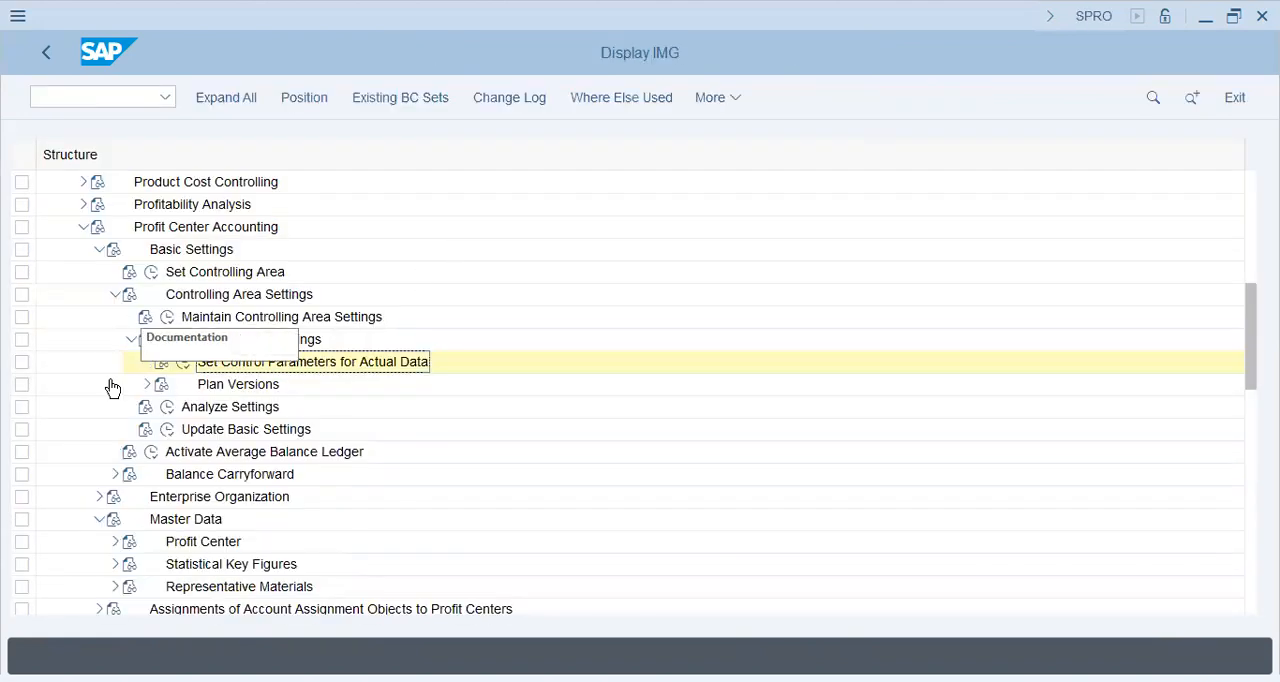
Open the plan versions under Controlling Area Settings and review the Profit Center Accounting settings of version 0
{"action": "left_click", "coordinate": [115, 294]}
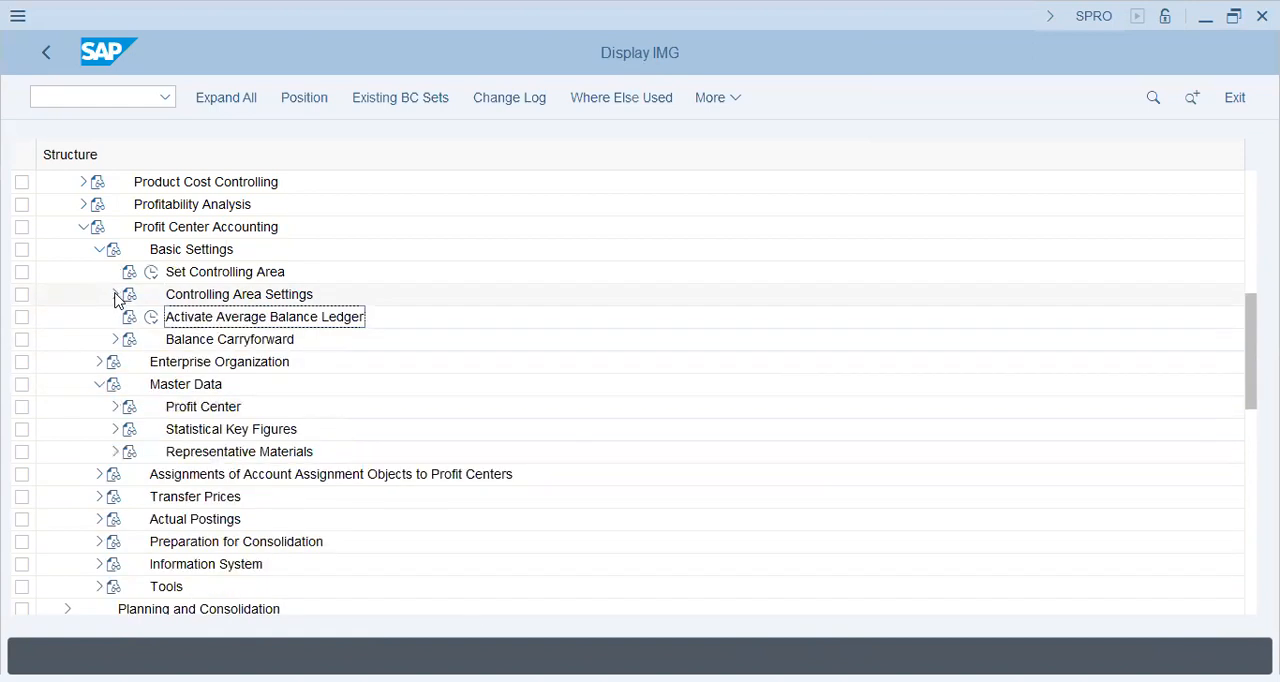
{"action": "left_click", "coordinate": [97, 252]}
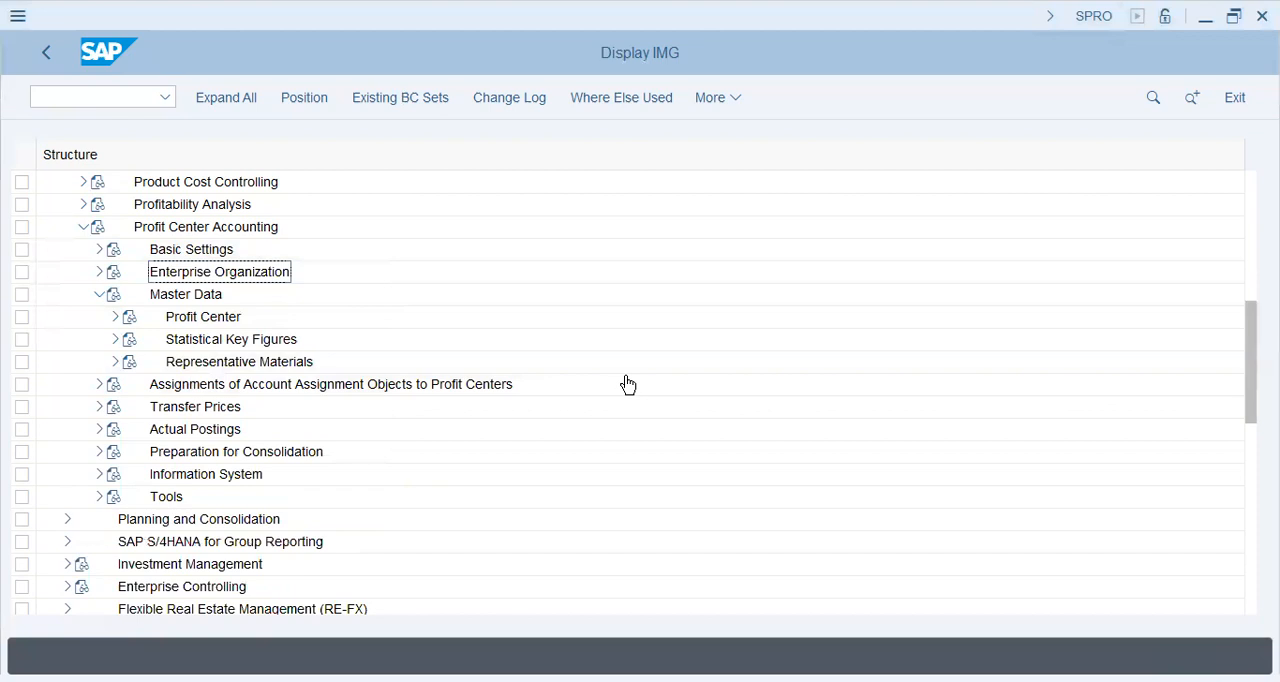
{"action": "left_click", "coordinate": [99, 251]}
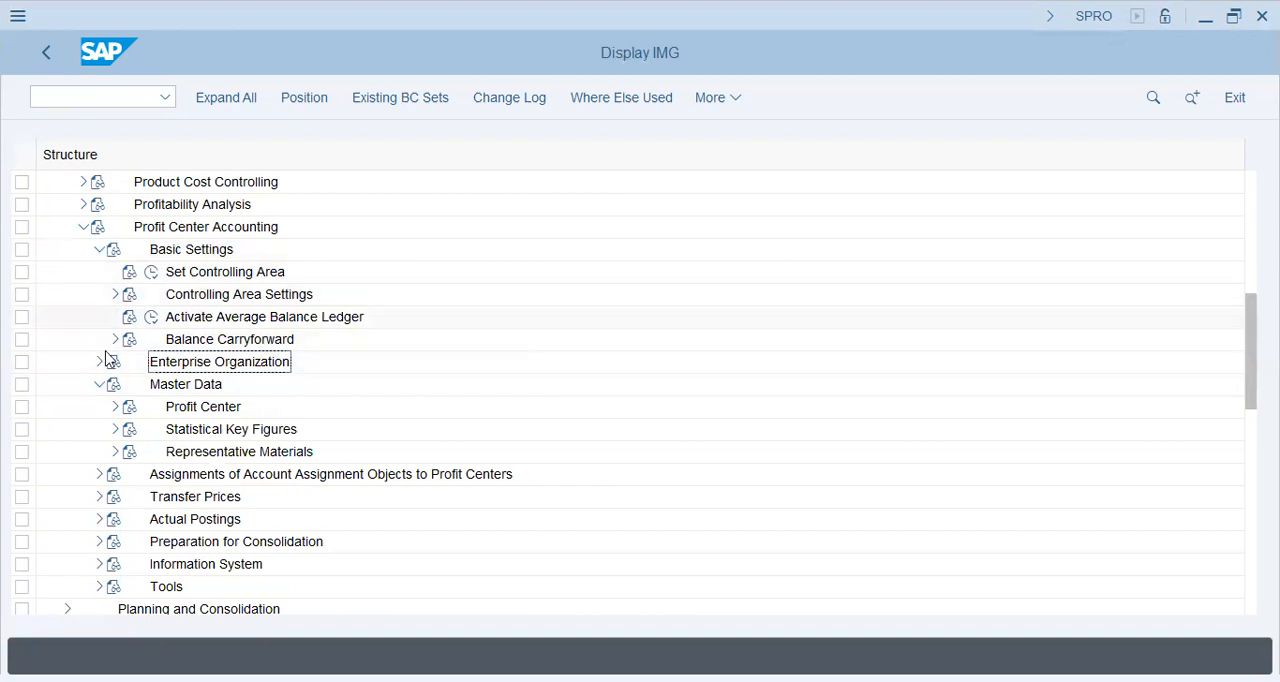
{"action": "left_click", "coordinate": [114, 295]}
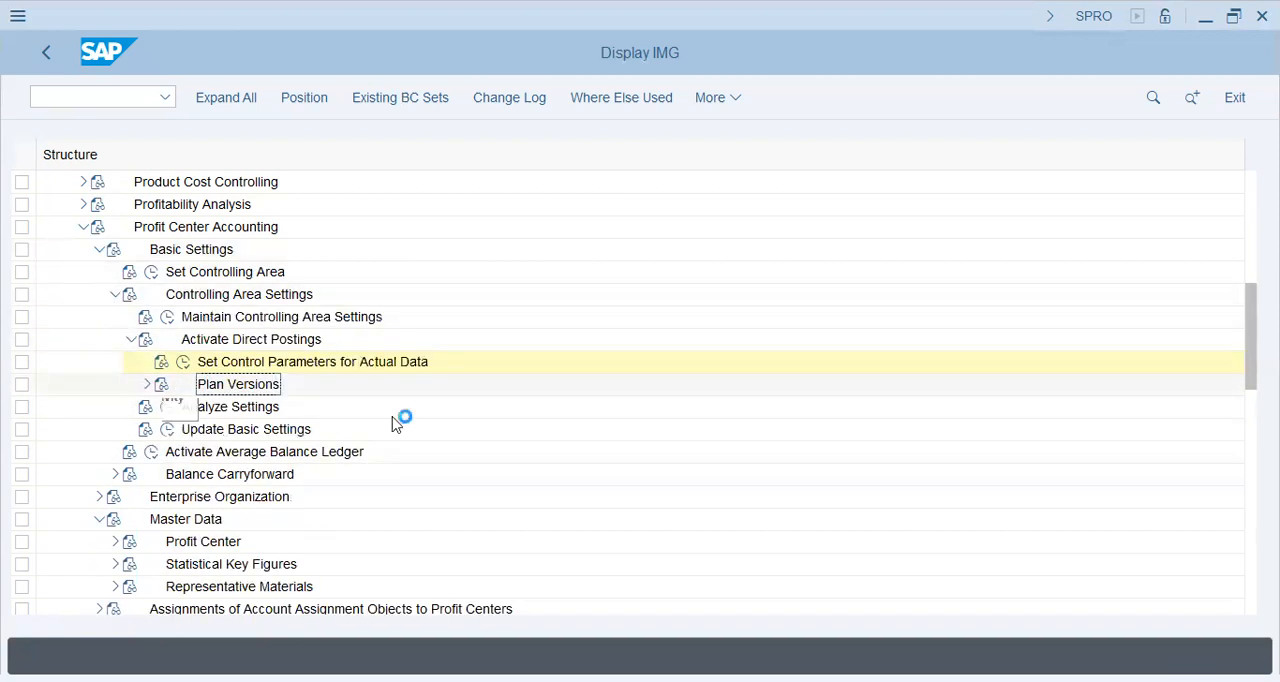
{"action": "left_click", "coordinate": [200, 407]}
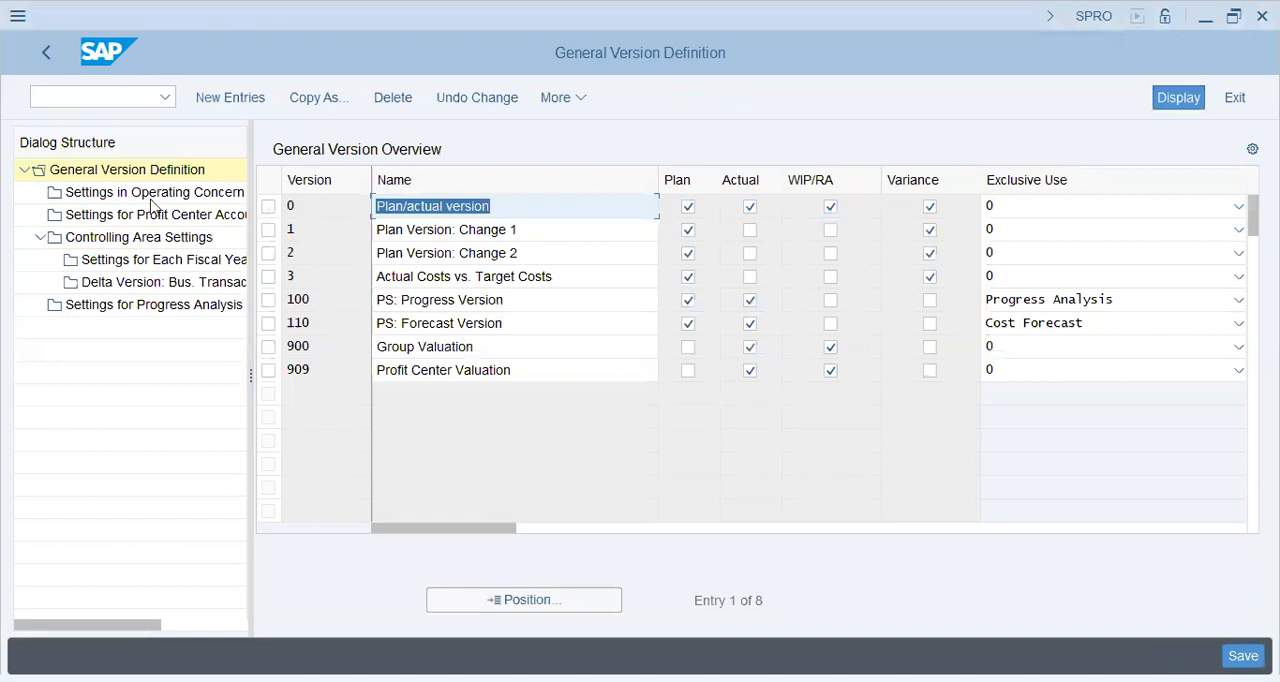
{"action": "double_click", "coordinate": [135, 216]}
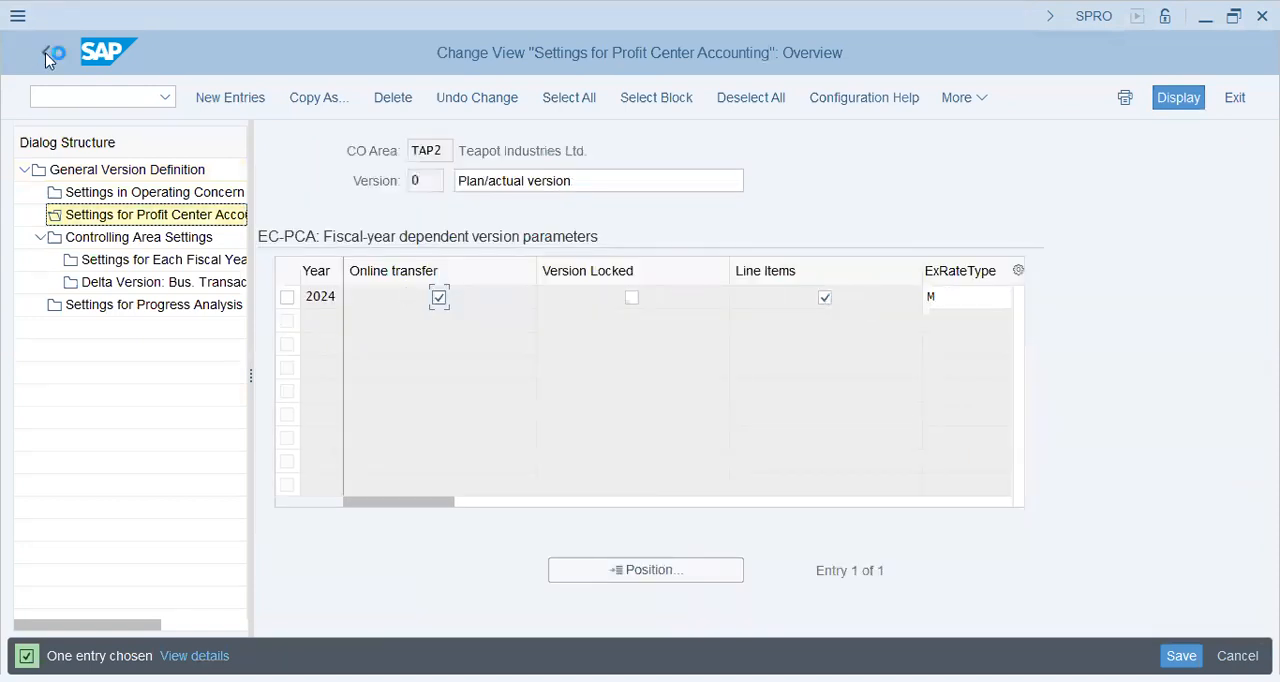
{"action": "left_click", "coordinate": [45, 52]}
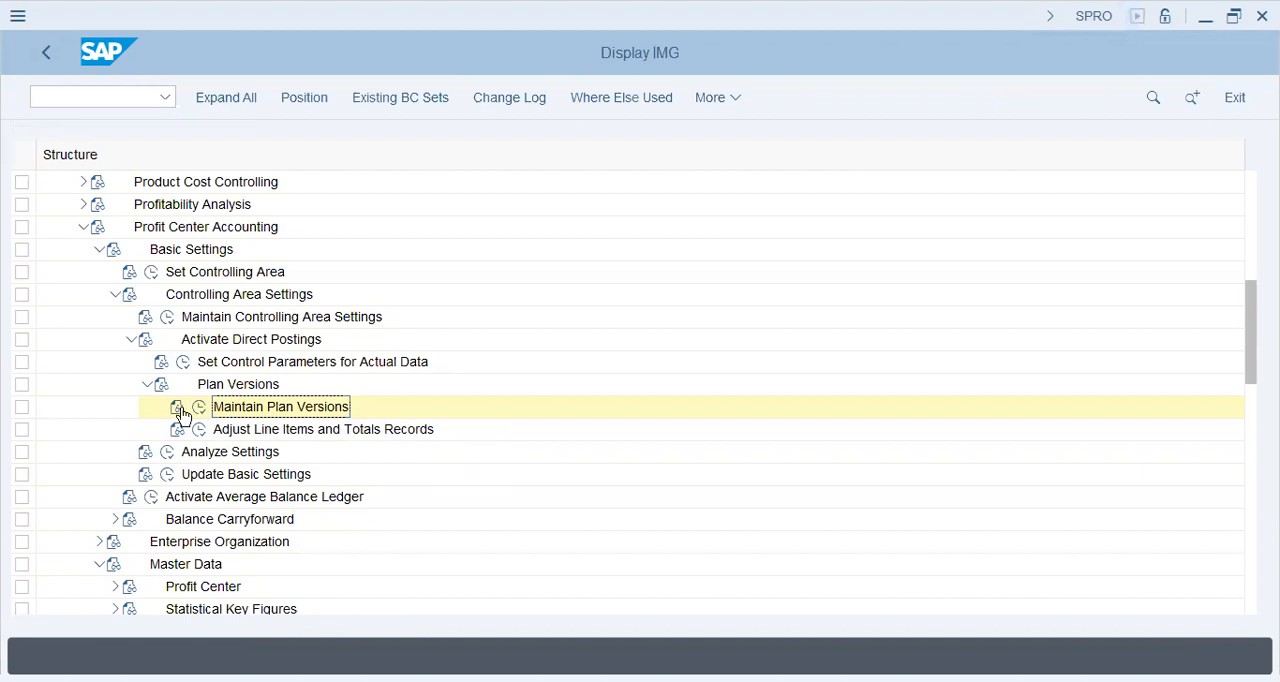
Collapse Basic Settings and open the Define Profit Center activities under Master Data > Profit Center
{"action": "left_click", "coordinate": [115, 294]}
{"action": "left_click", "coordinate": [99, 249]}
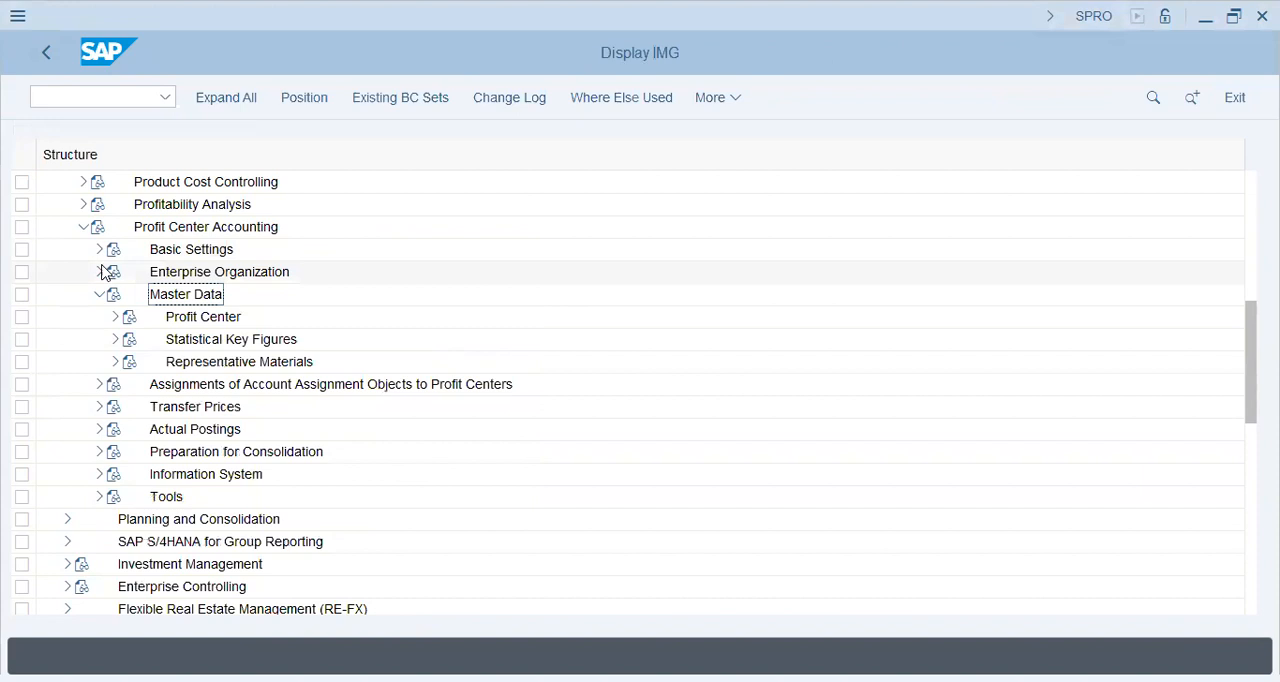
{"action": "left_click", "coordinate": [99, 294]}
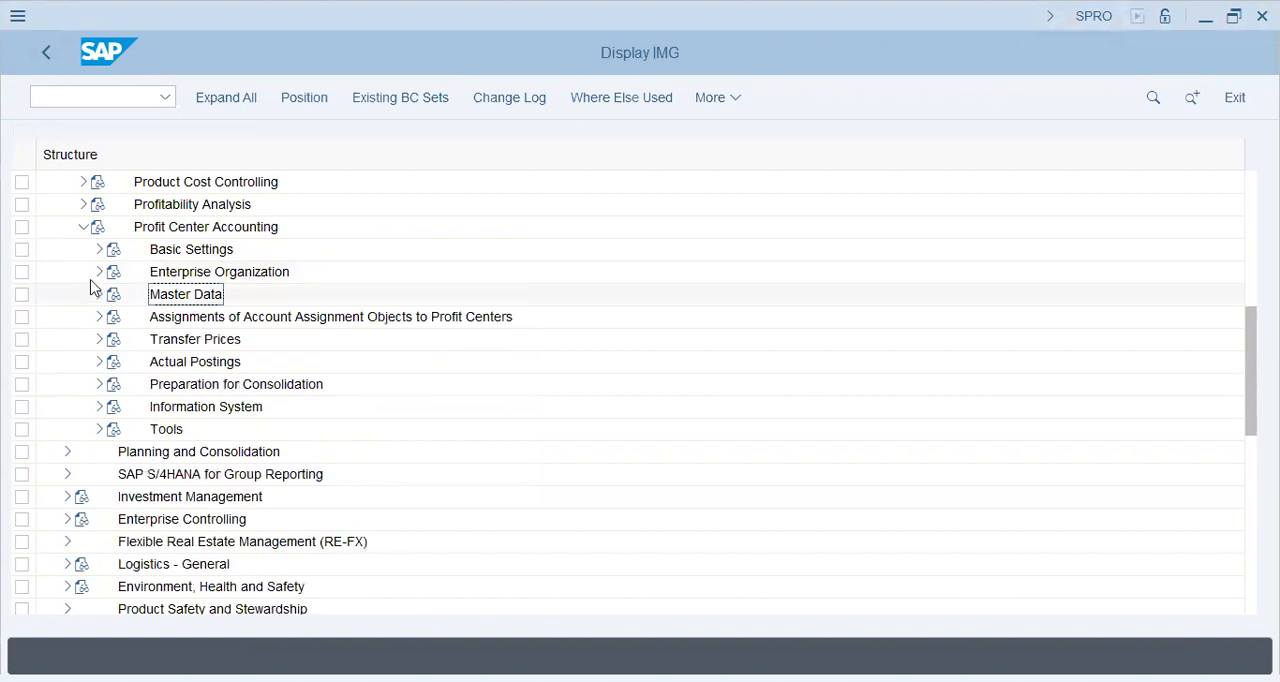
{"action": "left_click", "coordinate": [99, 294]}
{"action": "left_click", "coordinate": [115, 317]}
{"action": "double_click", "coordinate": [183, 388]}
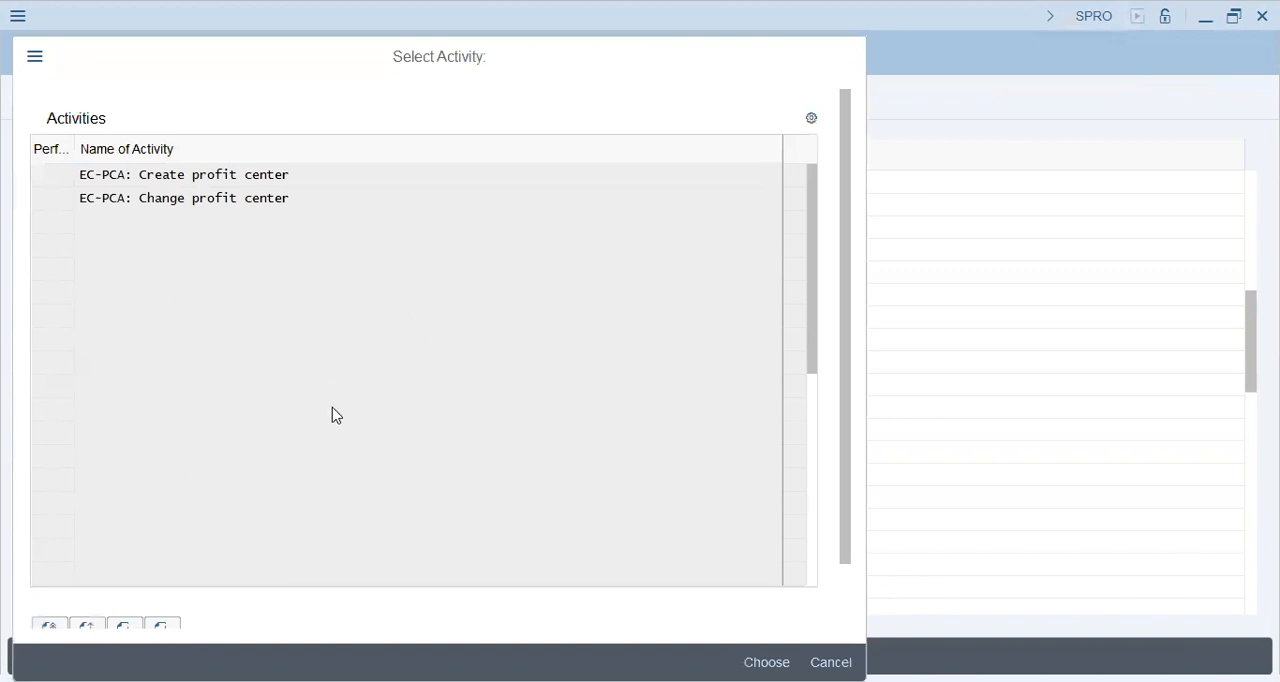
Start creating profit center TAP1001 in controlling area TAP2 and open its master data
{"action": "key", "text": "Return"}
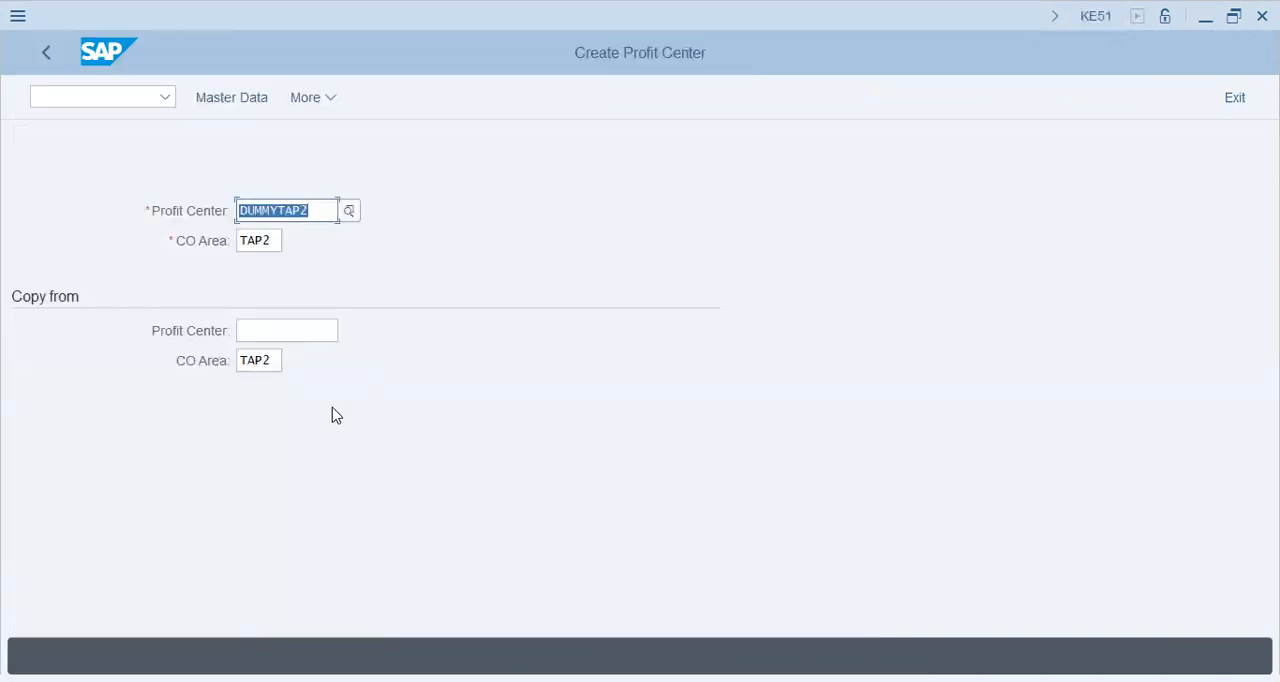
{"action": "key", "text": "BackSpace"}
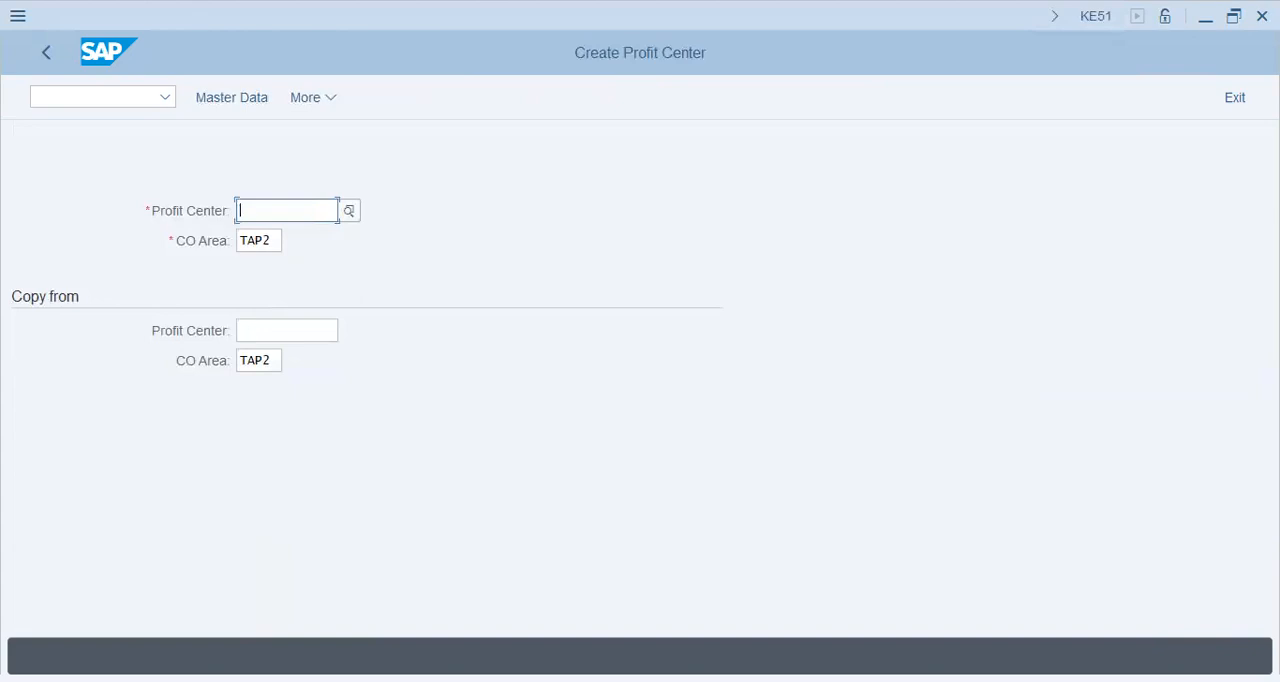
{"action": "type", "text": "Tap1001"}
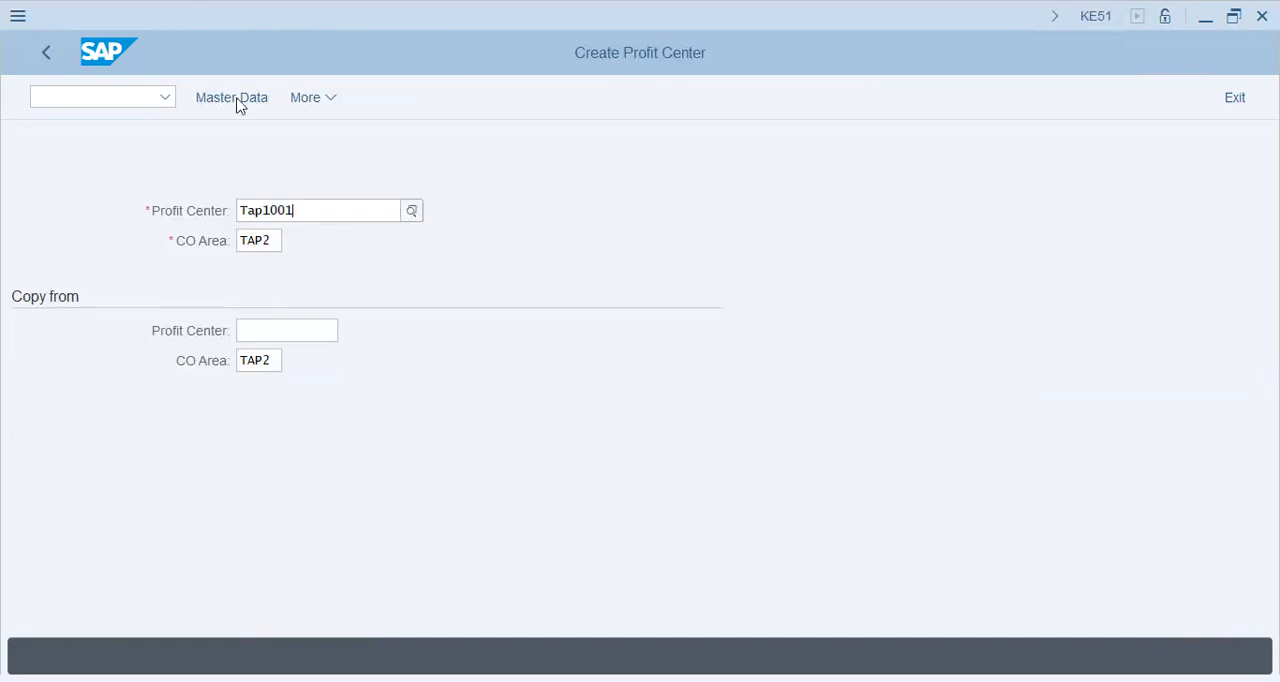
{"action": "key", "text": "Tab"}
{"action": "key", "text": "Tab"}
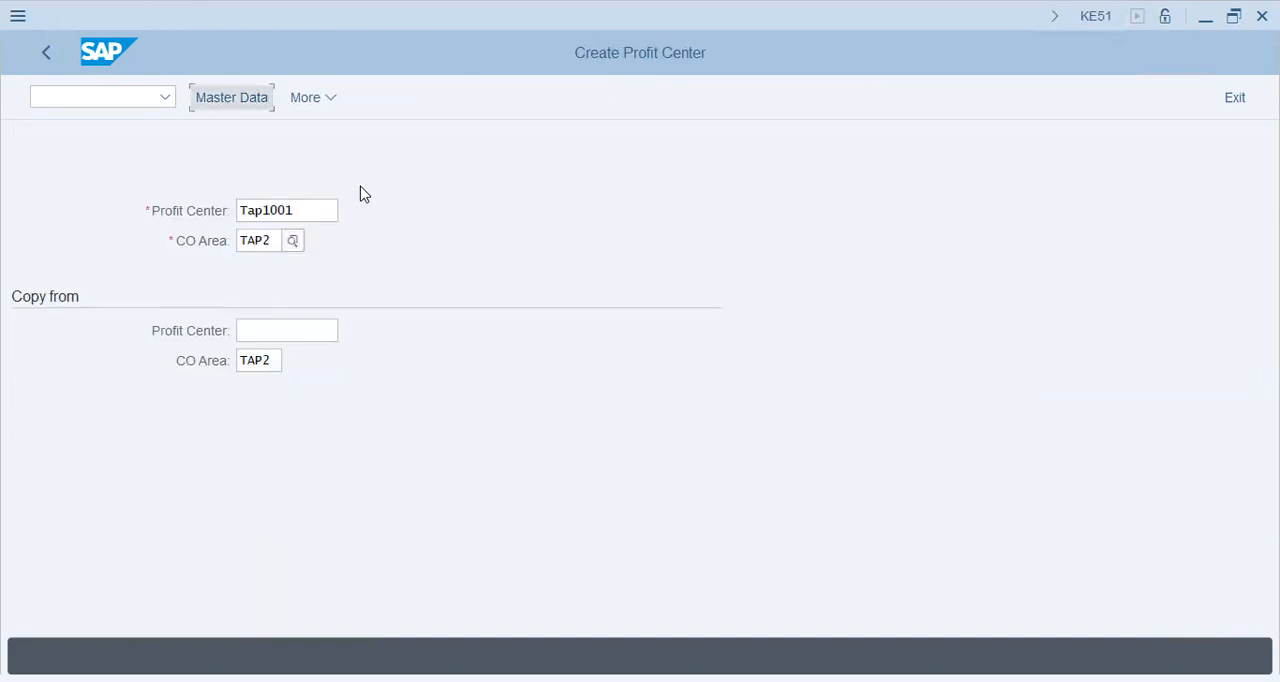
{"action": "key", "text": "Return"}
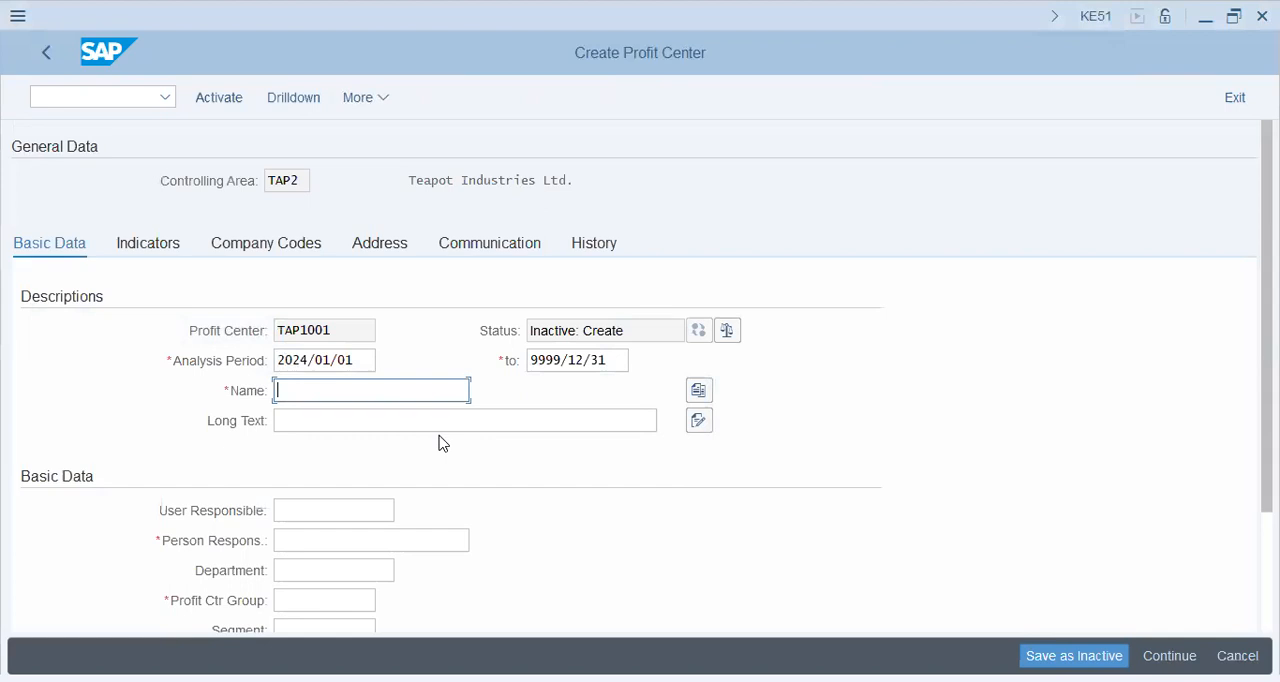
Enter "Plant 1&2" as both the name and the long text of profit center TAP1001
{"action": "type", "text": "Plant 1"}
{"action": "key", "text": "Tab"}
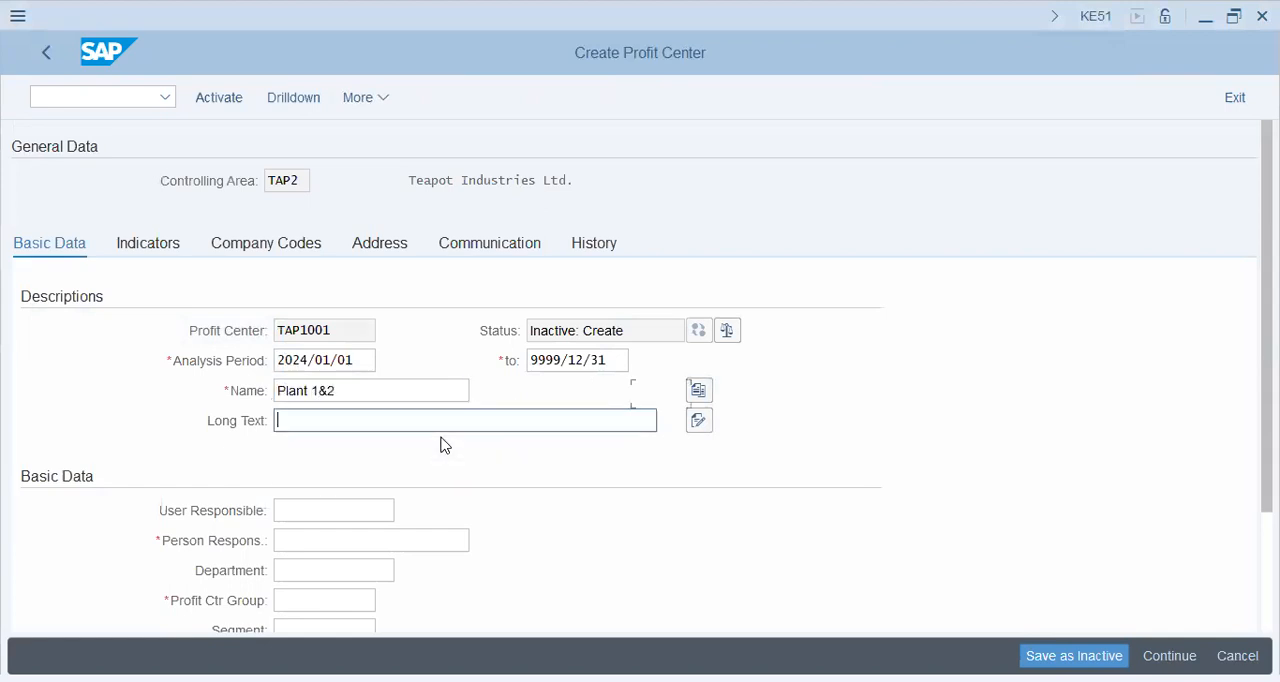
{"action": "type", "text": "Plant 1&2"}
Enter the person responsible and assign profit center group TAP2
{"action": "key", "text": "Tab"}
{"action": "key", "text": "Tab"}
{"action": "key", "text": "Tab"}
{"action": "key", "text": "shift+Tab"}
{"action": "type", "text": "ji"}
{"action": "key", "text": "Down"}
{"action": "key", "text": "Return"}
{"action": "key", "text": "Tab"}
{"action": "key", "text": "Tab"}
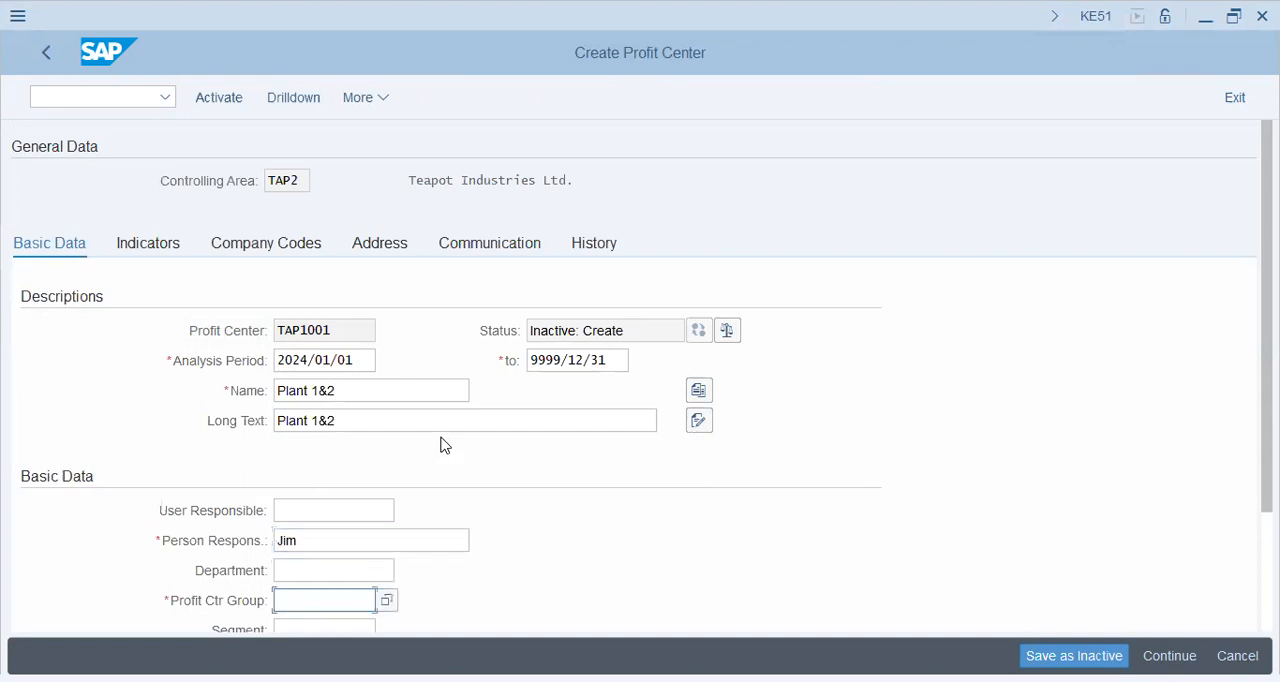
{"action": "scroll", "coordinate": [449, 466], "scroll_direction": "down", "scroll_amount": 1}
{"action": "left_click", "coordinate": [387, 531]}
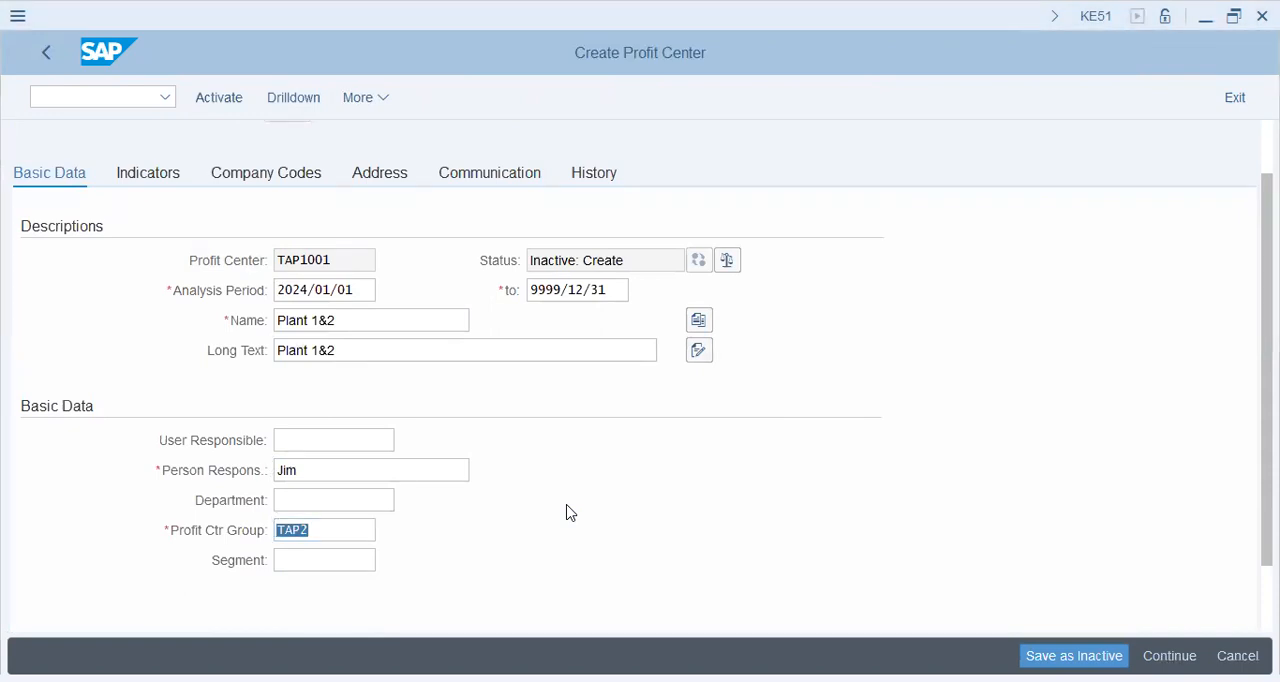
Search the segment list for "tap", assign segment T2PP (TAP2 Passenger Vehicles) to TAP1001, and save the profit center
{"action": "left_click", "coordinate": [515, 457]}
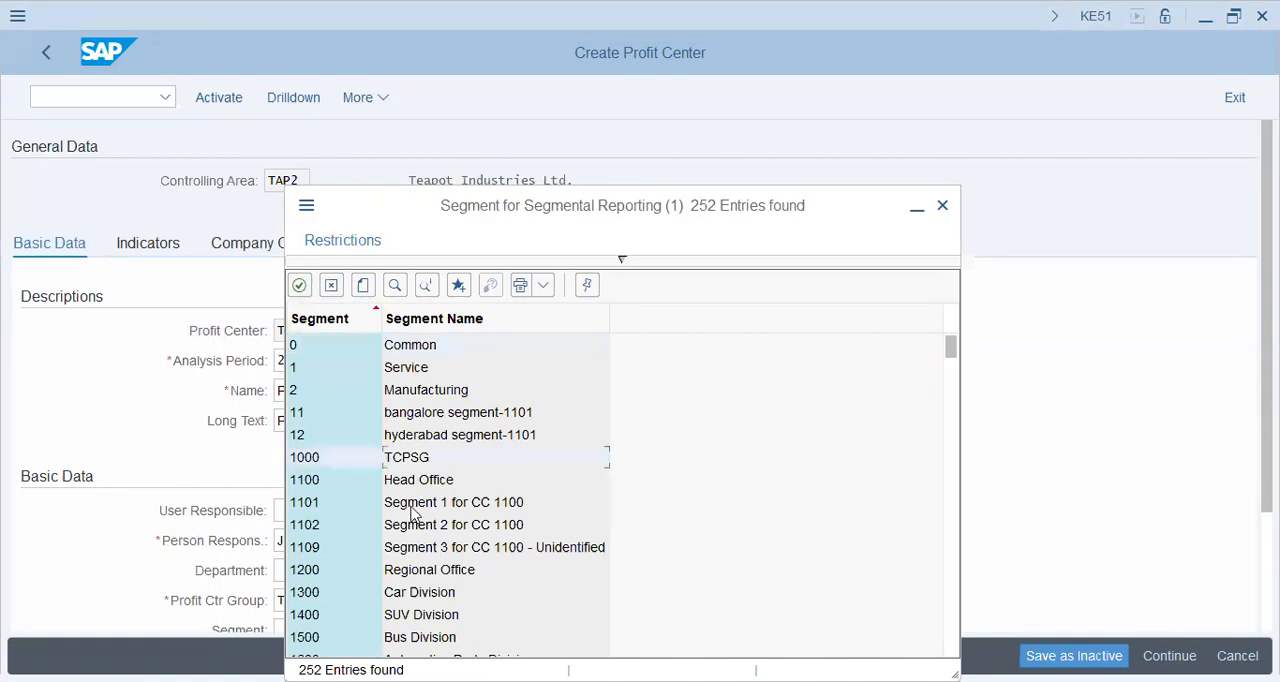
{"action": "scroll", "coordinate": [415, 490], "scroll_direction": "down", "scroll_amount": 10}
{"action": "scroll", "coordinate": [413, 512], "scroll_direction": "down", "scroll_amount": 4}
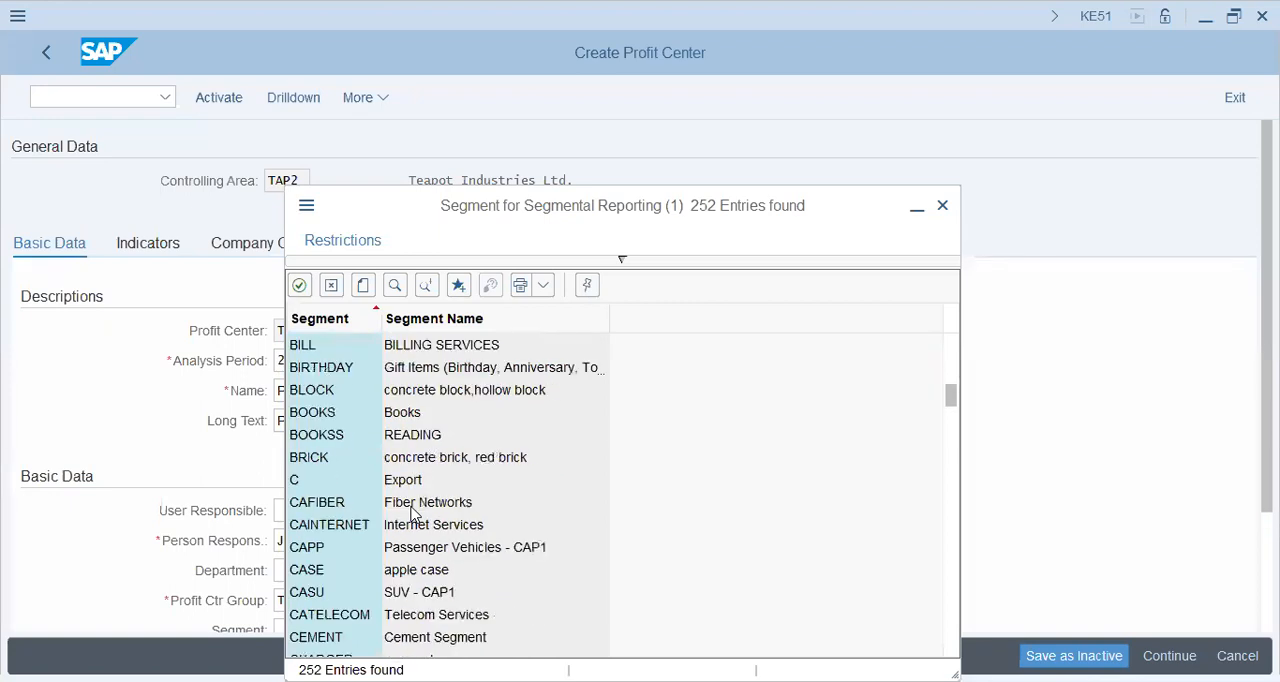
{"action": "scroll", "coordinate": [414, 512], "scroll_direction": "down", "scroll_amount": 9}
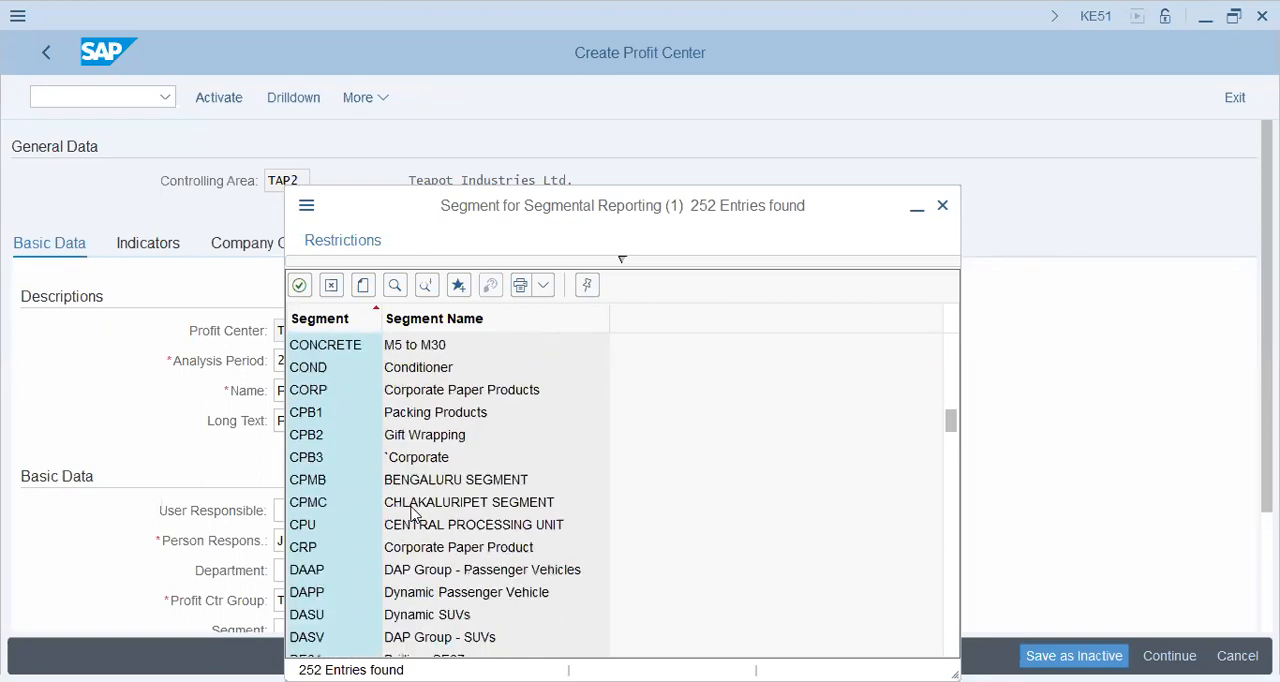
{"action": "left_click", "coordinate": [395, 285]}
{"action": "type", "text": "tap"}
{"action": "key", "text": "Return"}
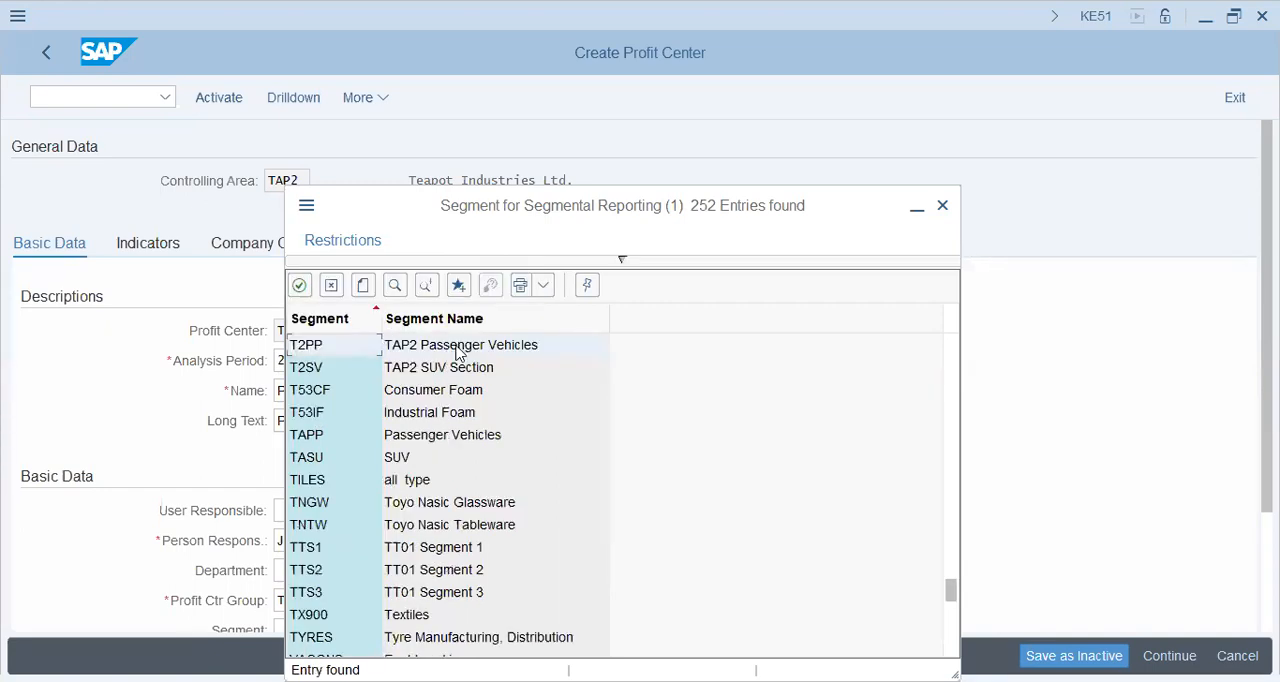
{"action": "double_click", "coordinate": [480, 348]}
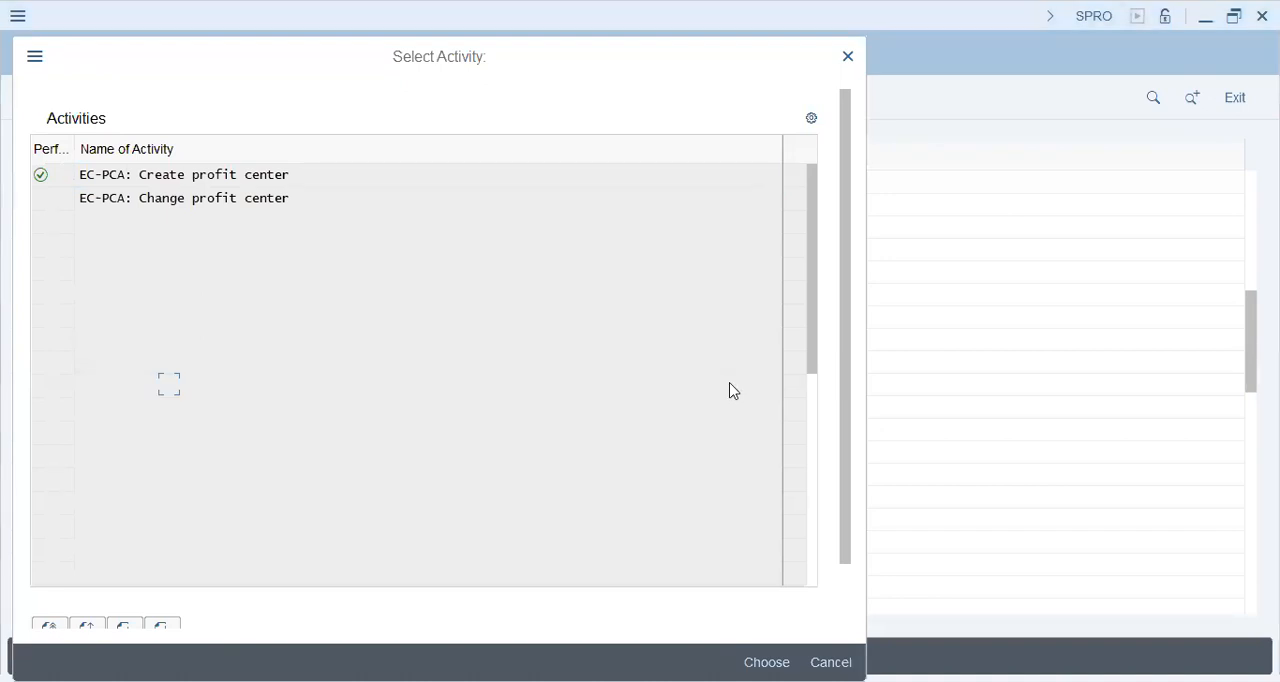
Start creating profit center TAP1002 in controlling area TAP2 with TAP1001 as the template
{"action": "double_click", "coordinate": [217, 173]}
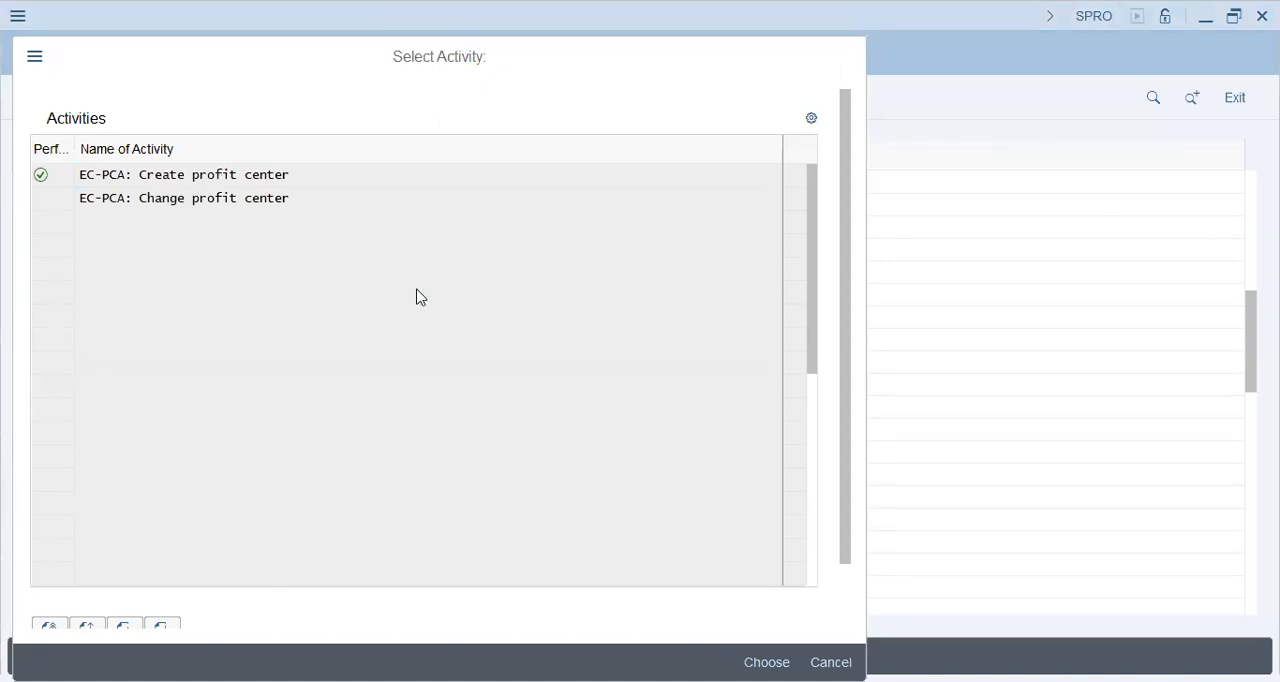
{"action": "key", "text": "Right"}
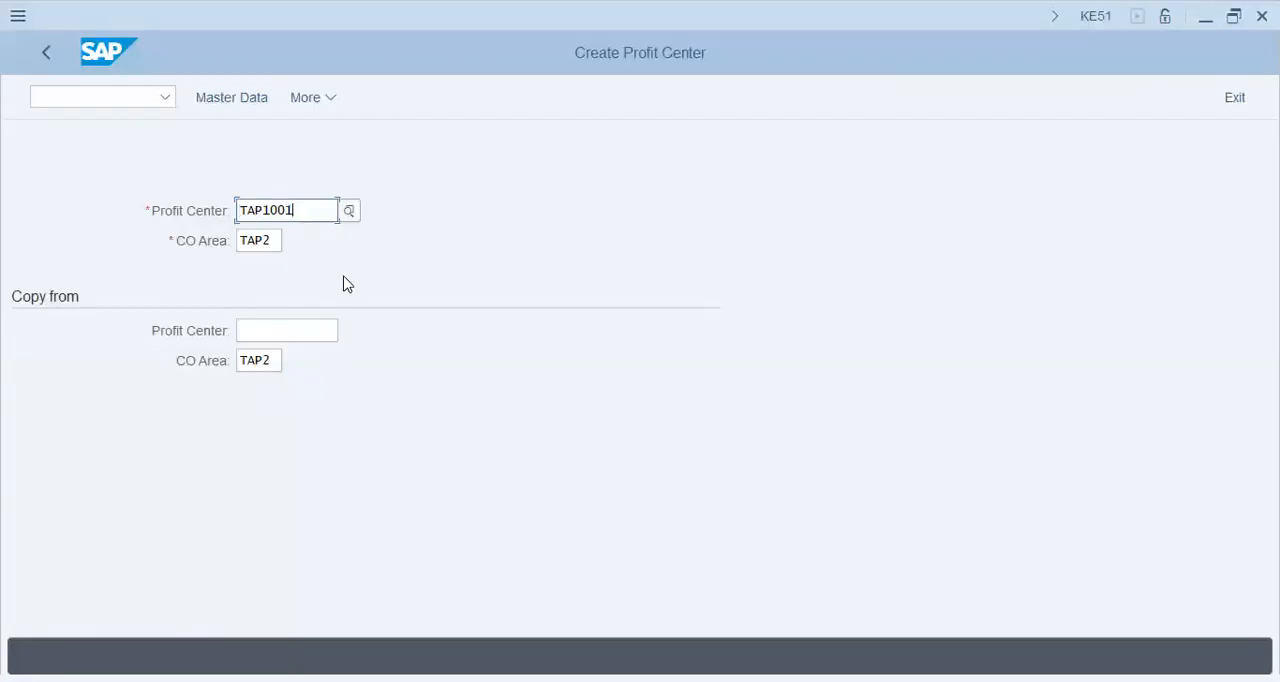
{"action": "key", "text": "shift+Left"}
{"action": "type", "text": "2"}
{"action": "key", "text": "Tab"}
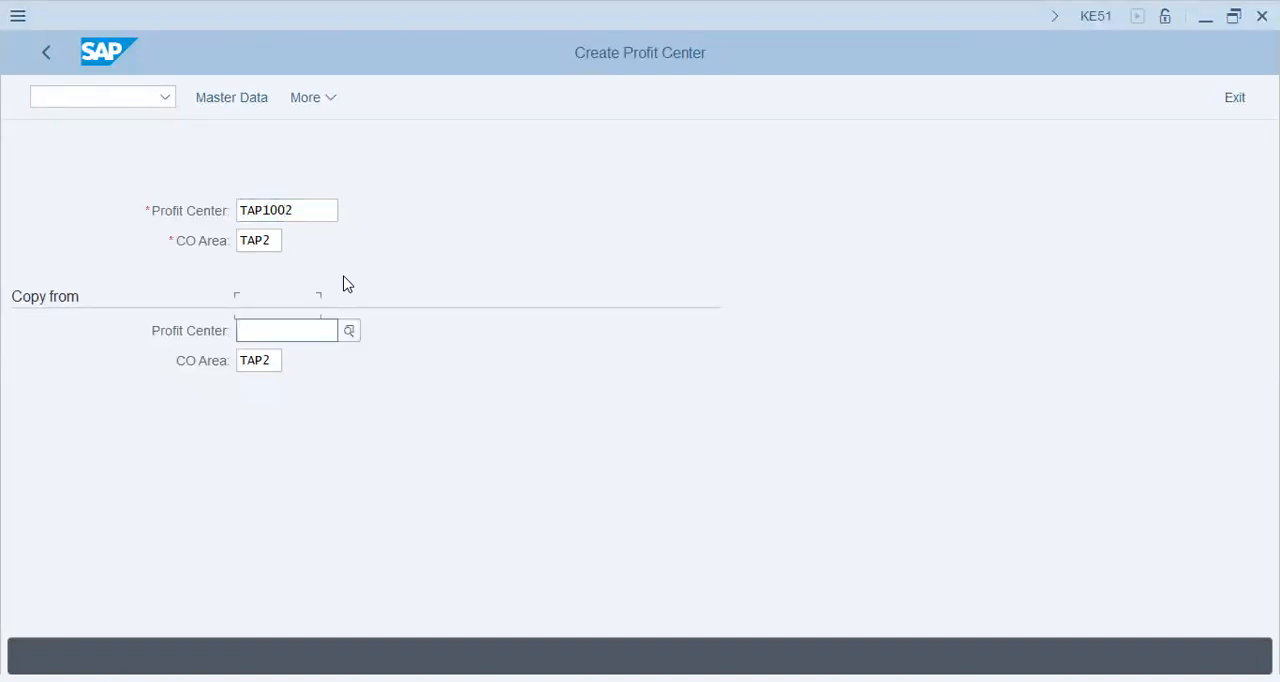
{"action": "type", "text": "tap1001"}
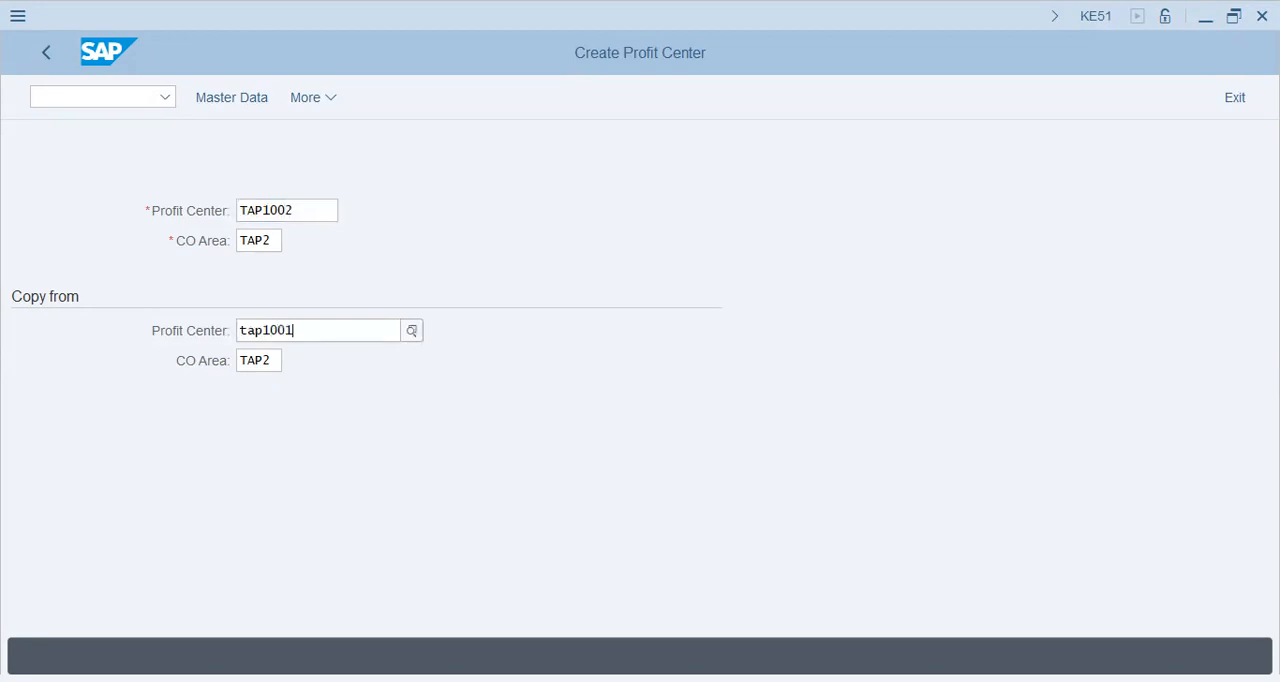
{"action": "key", "text": "Tab"}
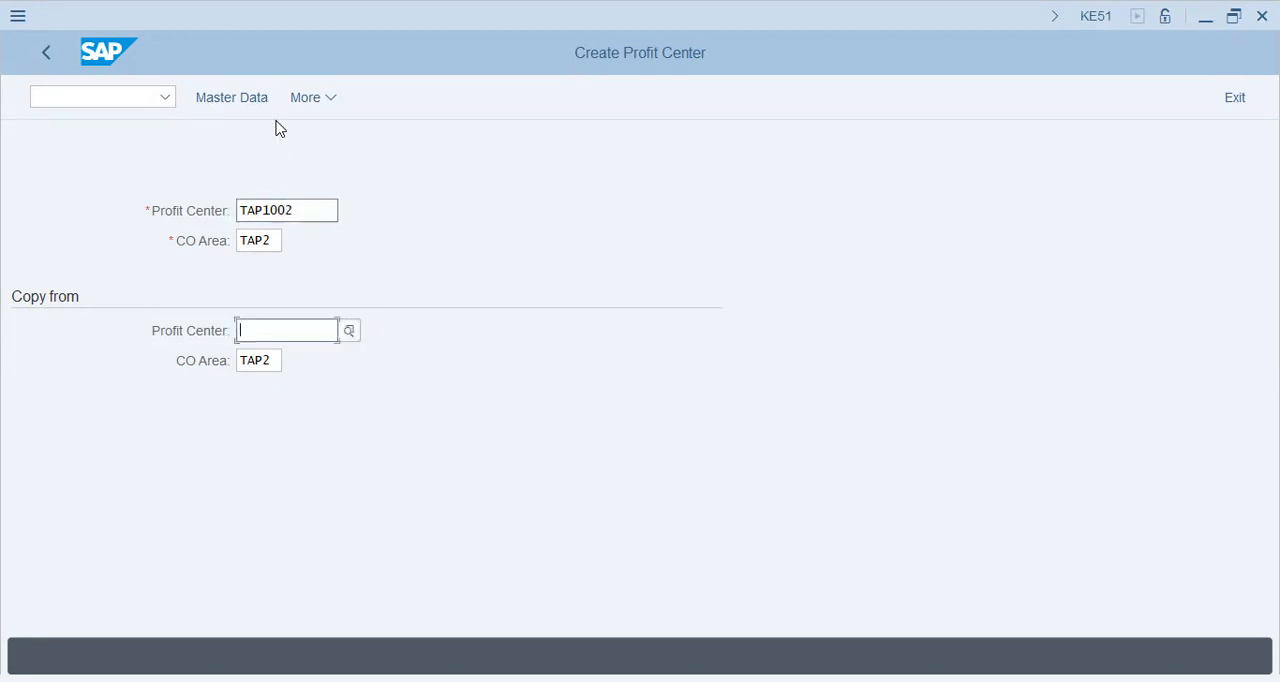
{"action": "left_click", "coordinate": [237, 104]}
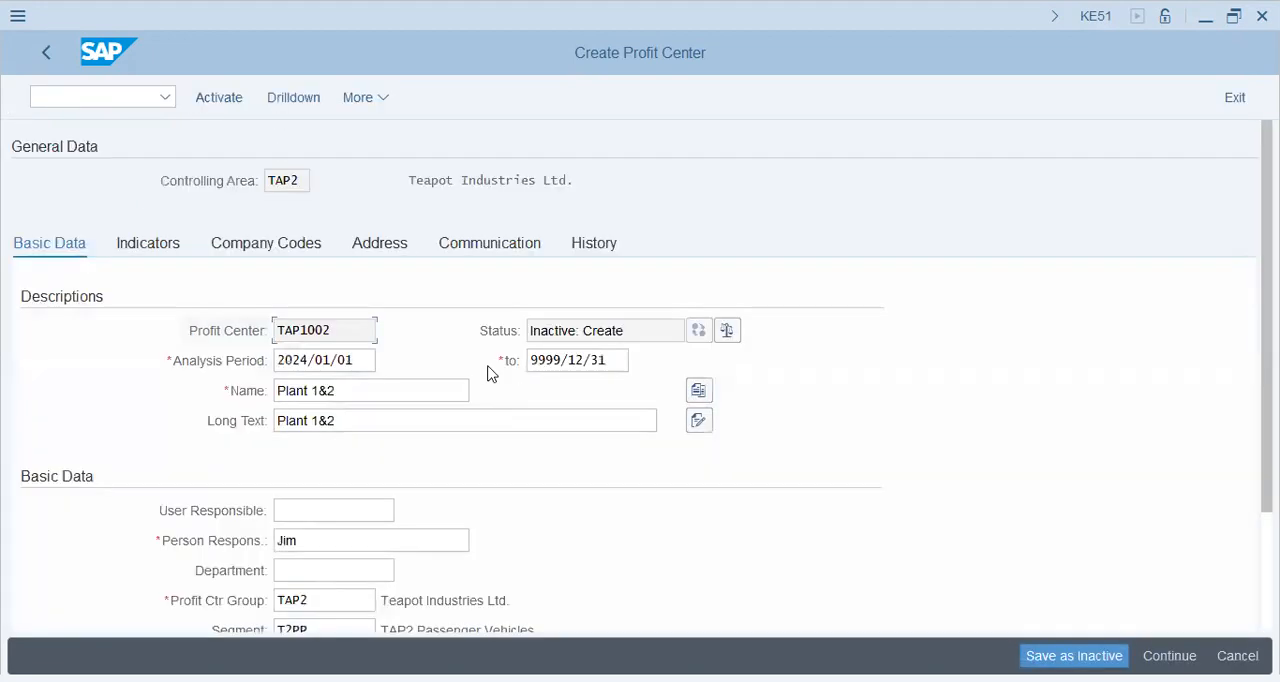
Set both the name and the long text of TAP1002 to "Plant 3" and activate the profit center
{"action": "left_click", "coordinate": [375, 391]}
{"action": "key", "text": "shift+Left"}
{"action": "key", "text": "shift+Left"}
{"action": "key", "text": "shift+Left"}
{"action": "type", "text": "3"}
{"action": "key", "text": "Tab"}
{"action": "key", "text": "End"}
{"action": "key", "text": "shift+Left"}
{"action": "key", "text": "shift+Left"}
{"action": "key", "text": "shift+Left"}
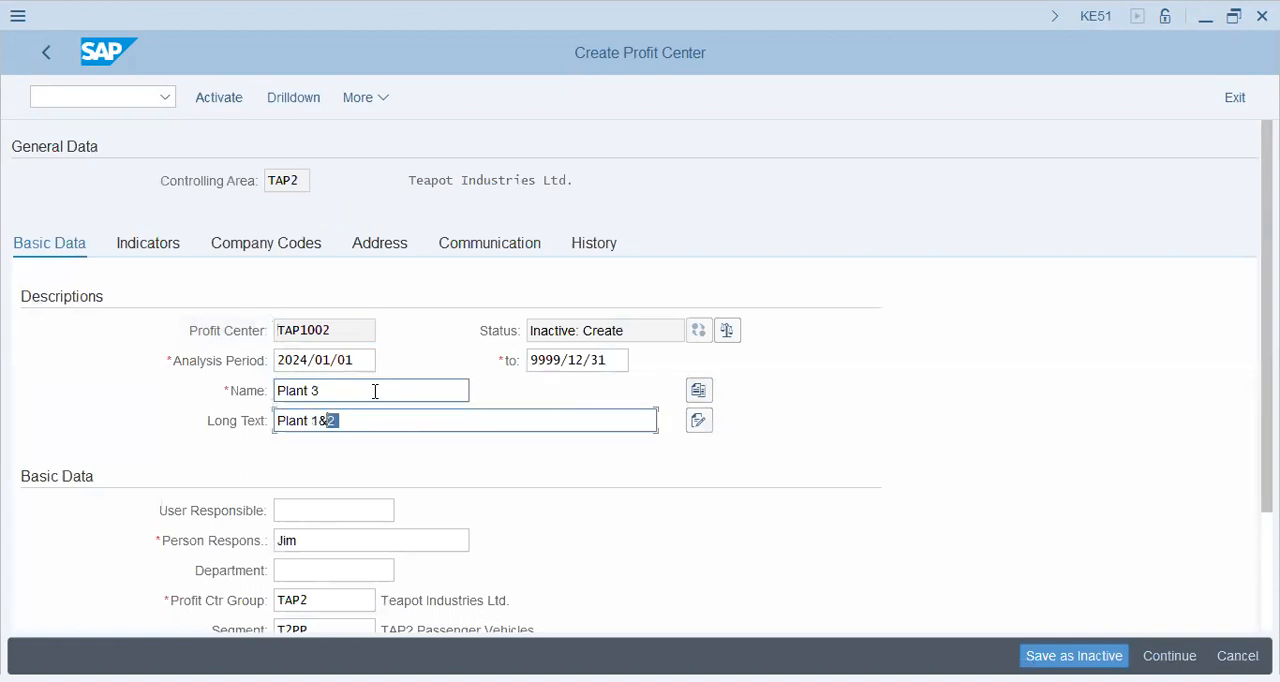
{"action": "type", "text": "3"}
{"action": "key", "text": "Tab"}
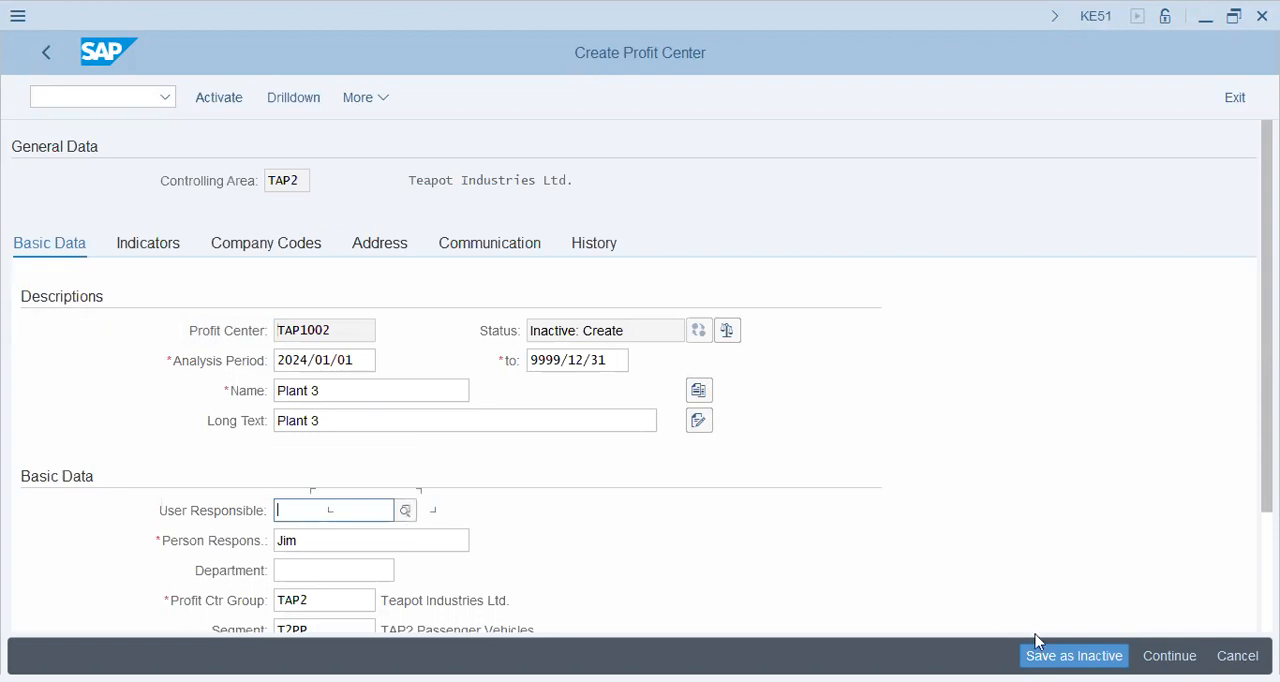
{"action": "left_click", "coordinate": [224, 99]}
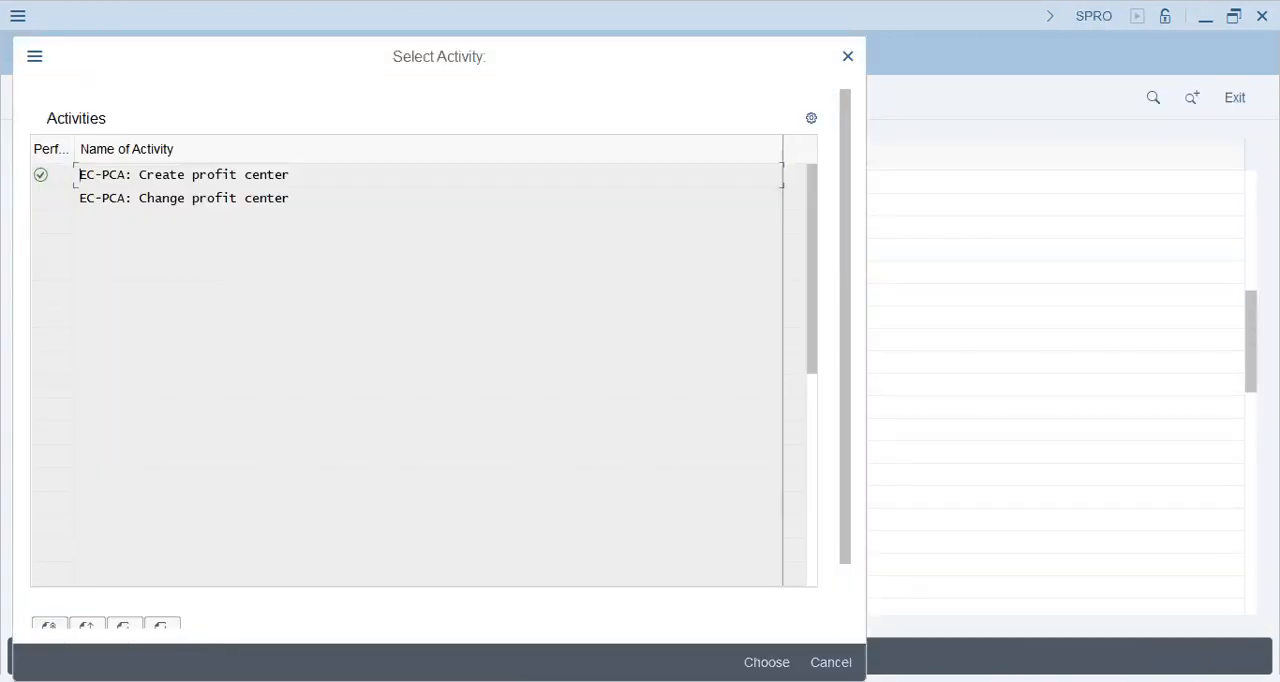
Open profit center TAP1002 for changing through Define Profit Center and check its segment assignment
{"action": "key", "text": "Escape"}
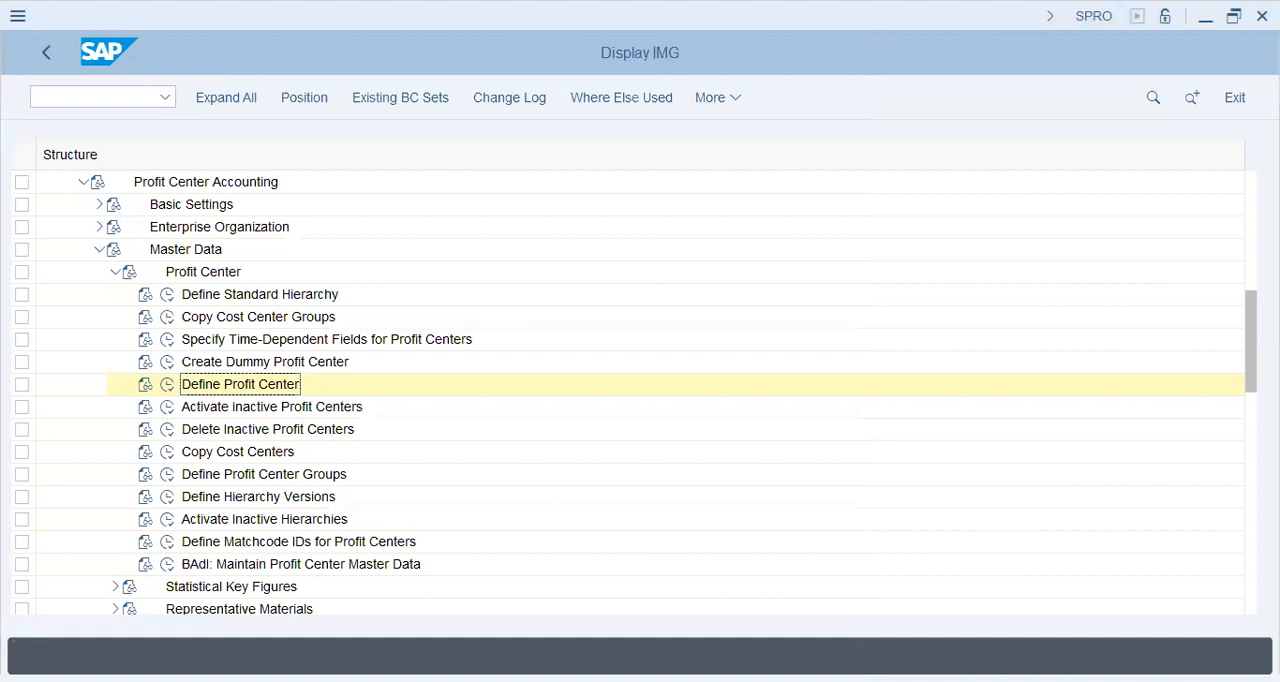
{"action": "left_click", "coordinate": [166, 385]}
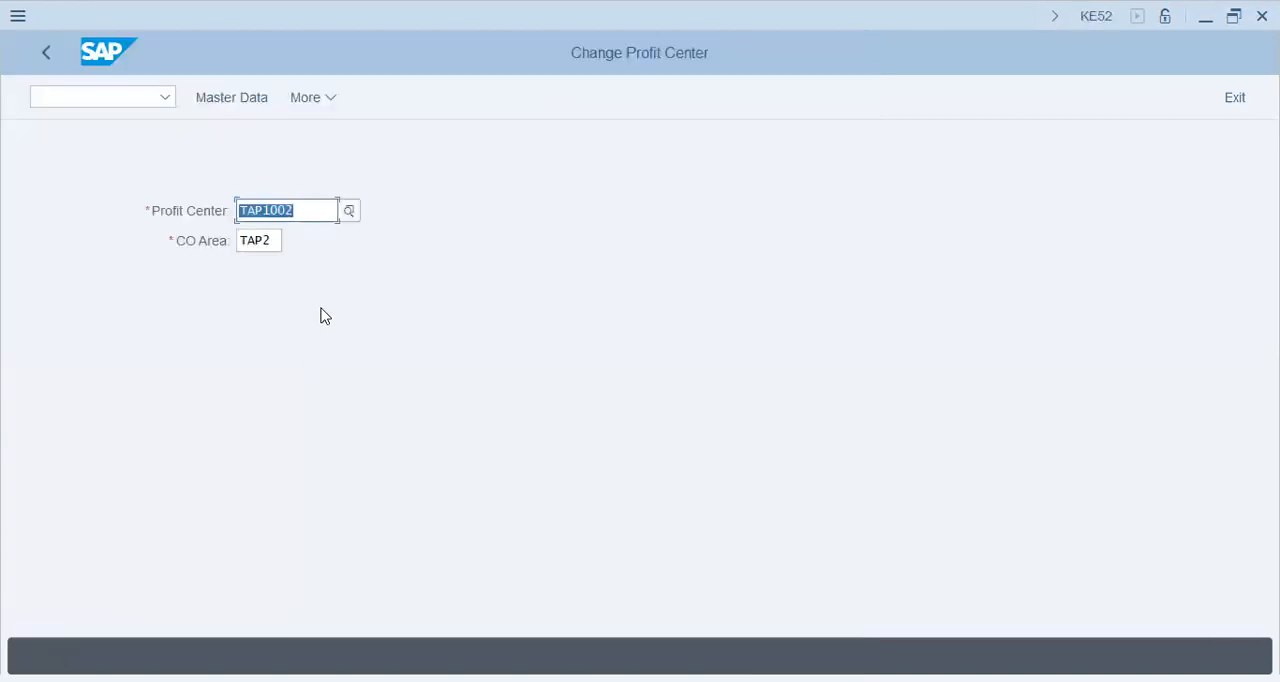
{"action": "key", "text": "Return"}
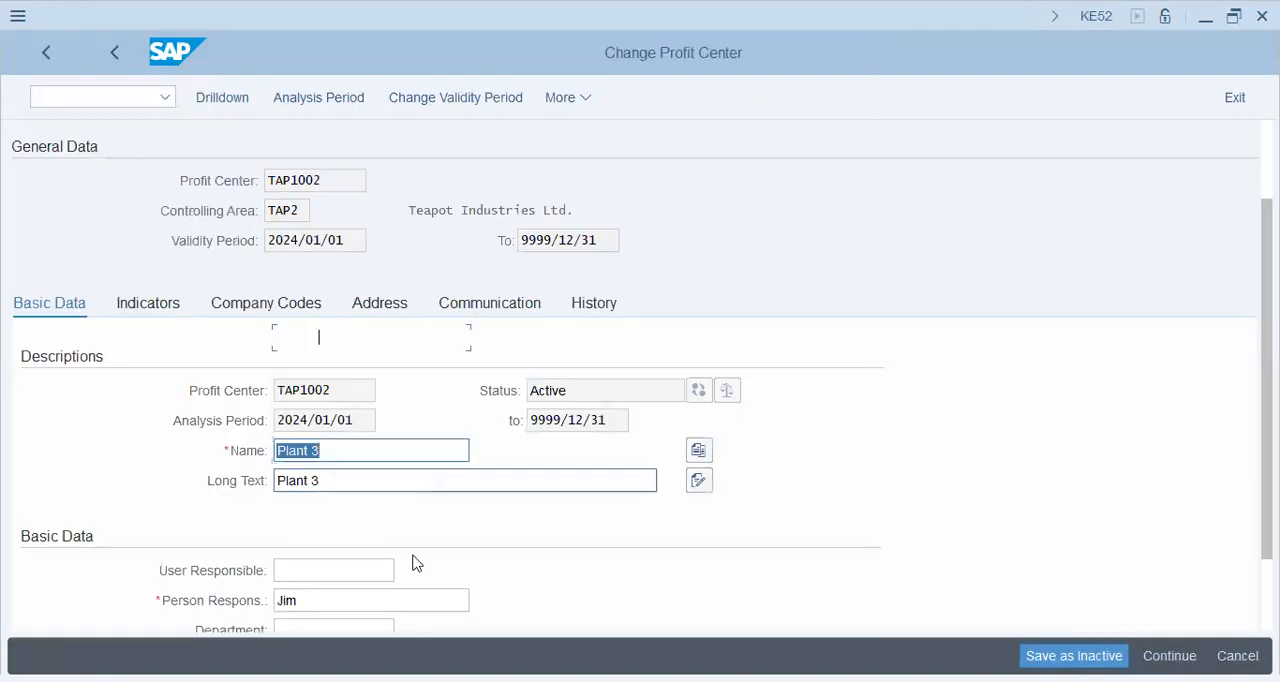
{"action": "scroll", "coordinate": [400, 555], "scroll_direction": "down", "scroll_amount": 3}
{"action": "left_click", "coordinate": [350, 479]}
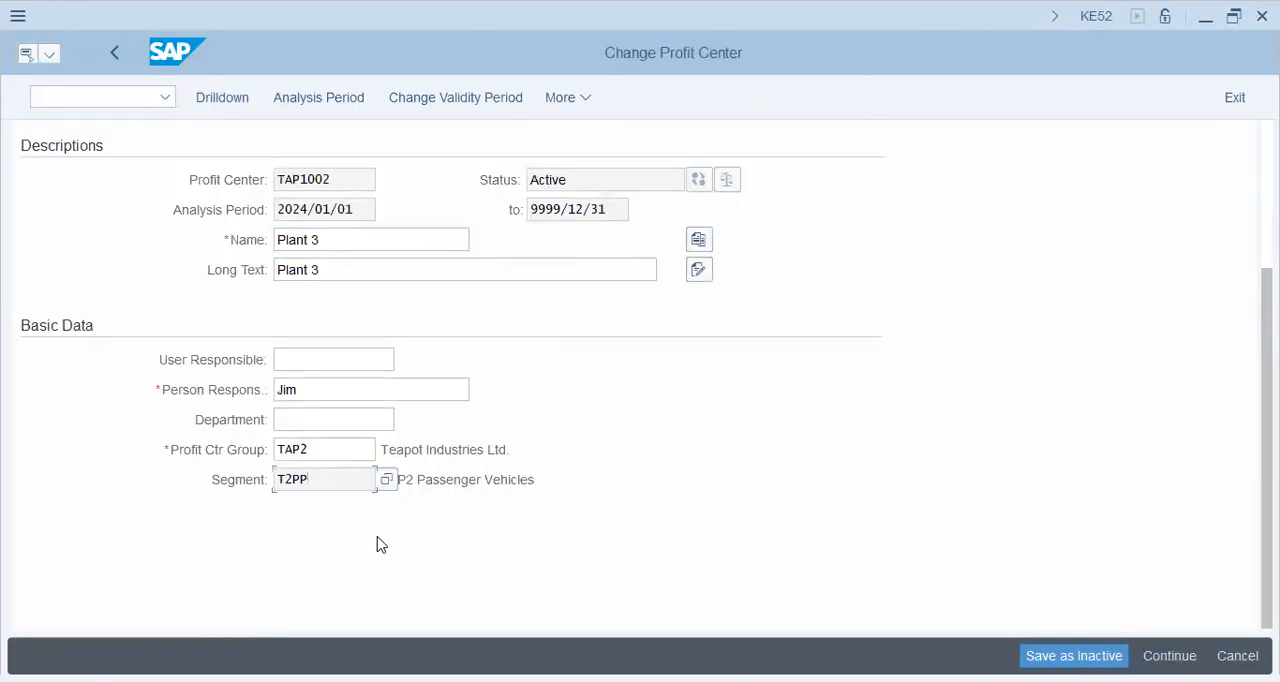
{"action": "left_click", "coordinate": [481, 480]}
Try to delete profit center TAP1002
{"action": "left_click", "coordinate": [566, 100]}
{"action": "mouse_move", "coordinate": [608, 133]}
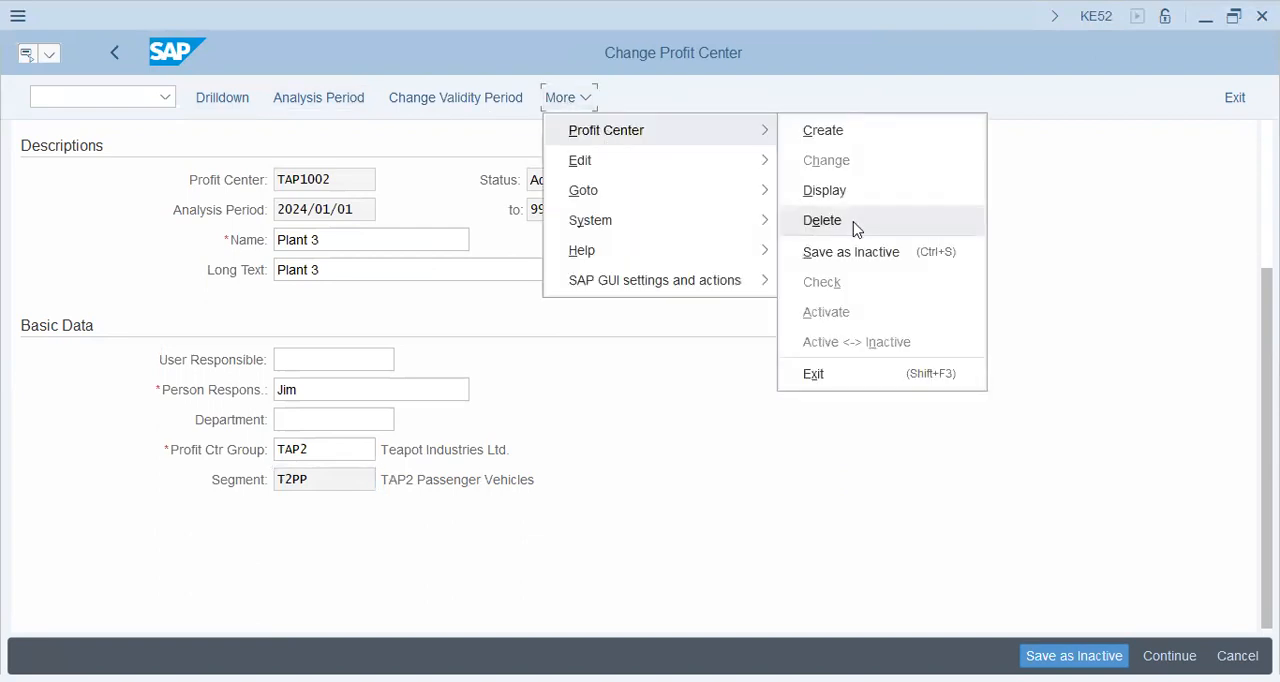
{"action": "left_click", "coordinate": [851, 222]}
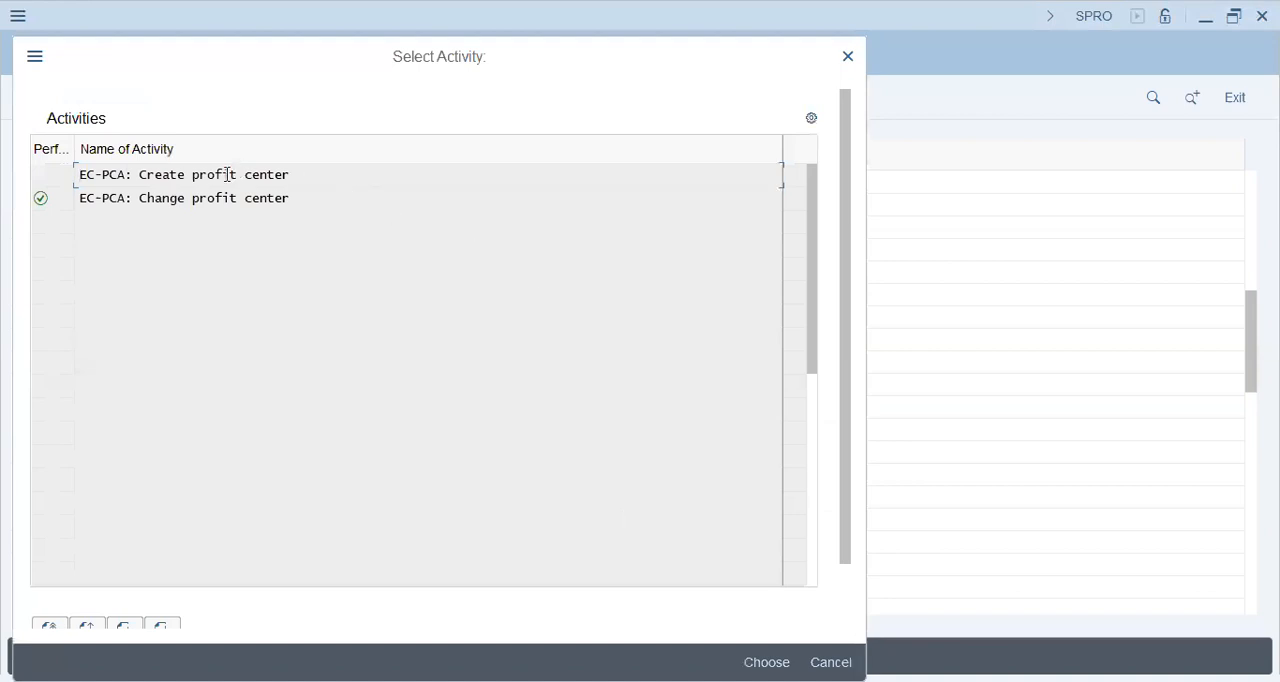
Try to create profit center TAP1002 again, choosing TAP1001 as the profit center to copy from
{"action": "double_click", "coordinate": [222, 175]}
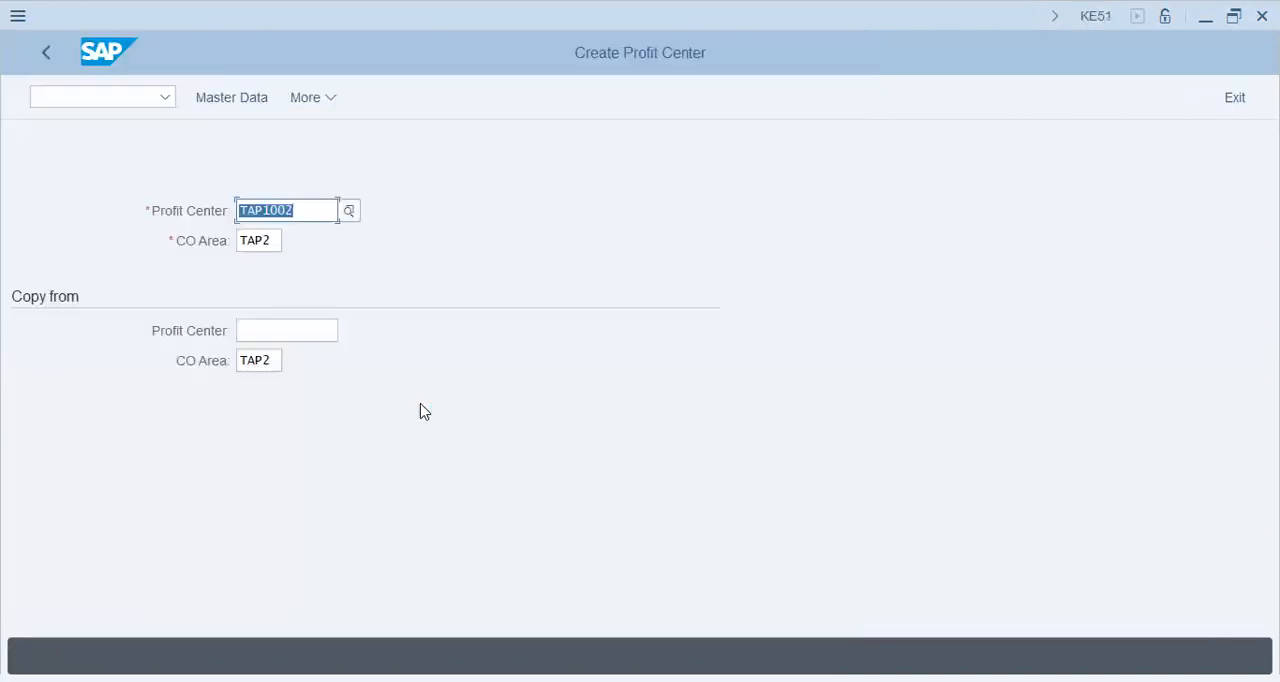
{"action": "key", "text": "Tab"}
{"action": "key", "text": "Tab"}
{"action": "key", "text": "Down"}
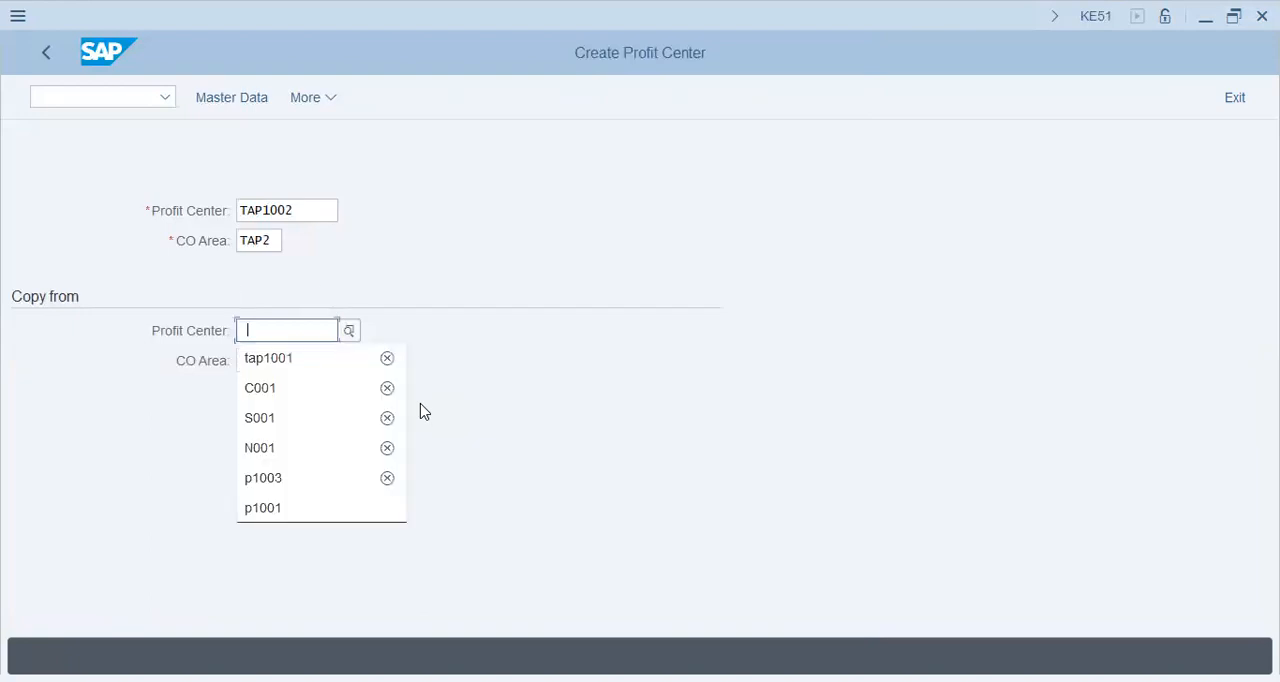
{"action": "key", "text": "Down"}
{"action": "key", "text": "Return"}
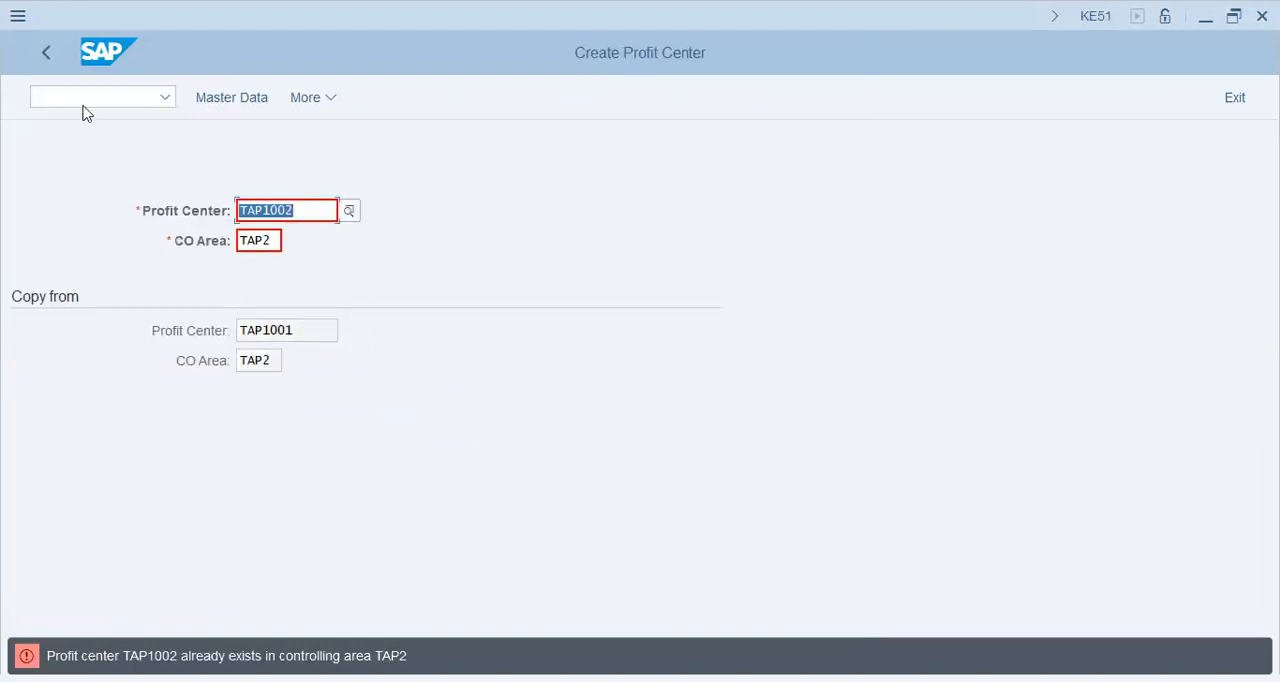
Change the new profit center's ID to TAP1022 and open its master data
{"action": "left_click", "coordinate": [300, 213]}
{"action": "key", "text": "Left"}
{"action": "key", "text": "shift+Left"}
{"action": "type", "text": "2"}
{"action": "key", "text": "Tab"}
{"action": "key", "text": "Return"}
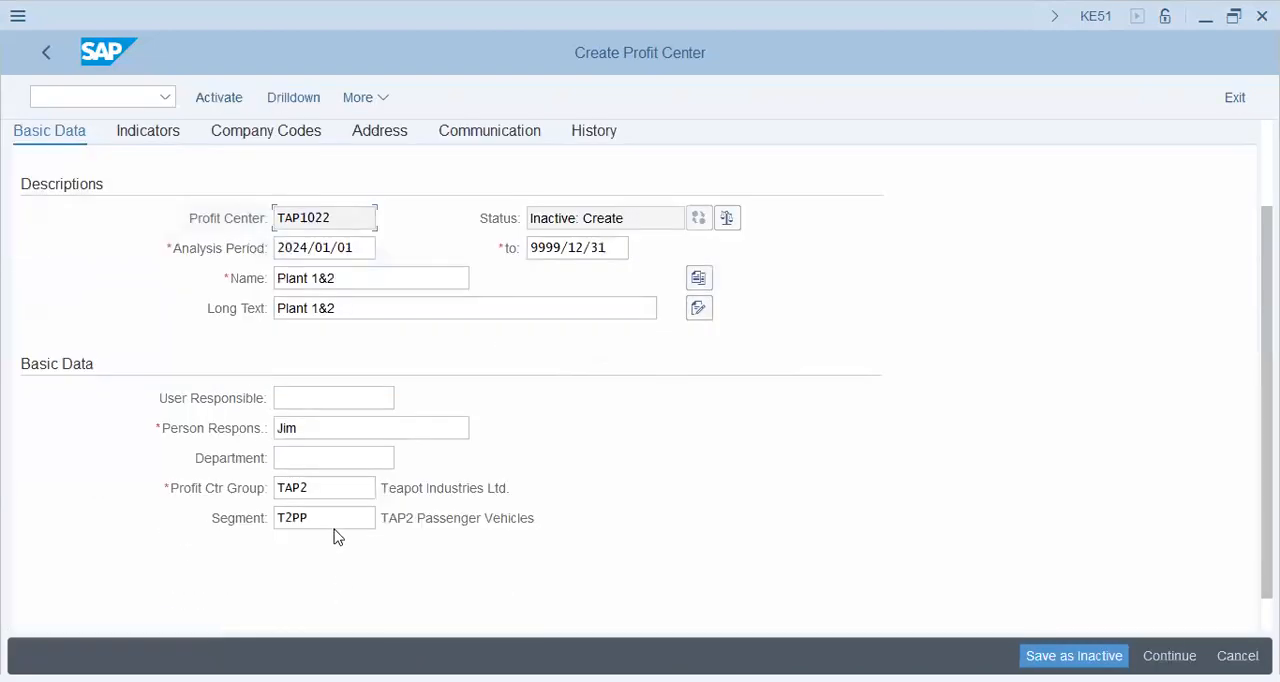
Set the segment of TAP1022 to T2SV (TAP2 SUV Section) and activate the profit center
{"action": "left_click", "coordinate": [334, 528]}
{"action": "key", "text": "shift+Left"}
{"action": "key", "text": "shift+Left"}
{"action": "type", "text": "SV"}
{"action": "key", "text": "Return"}
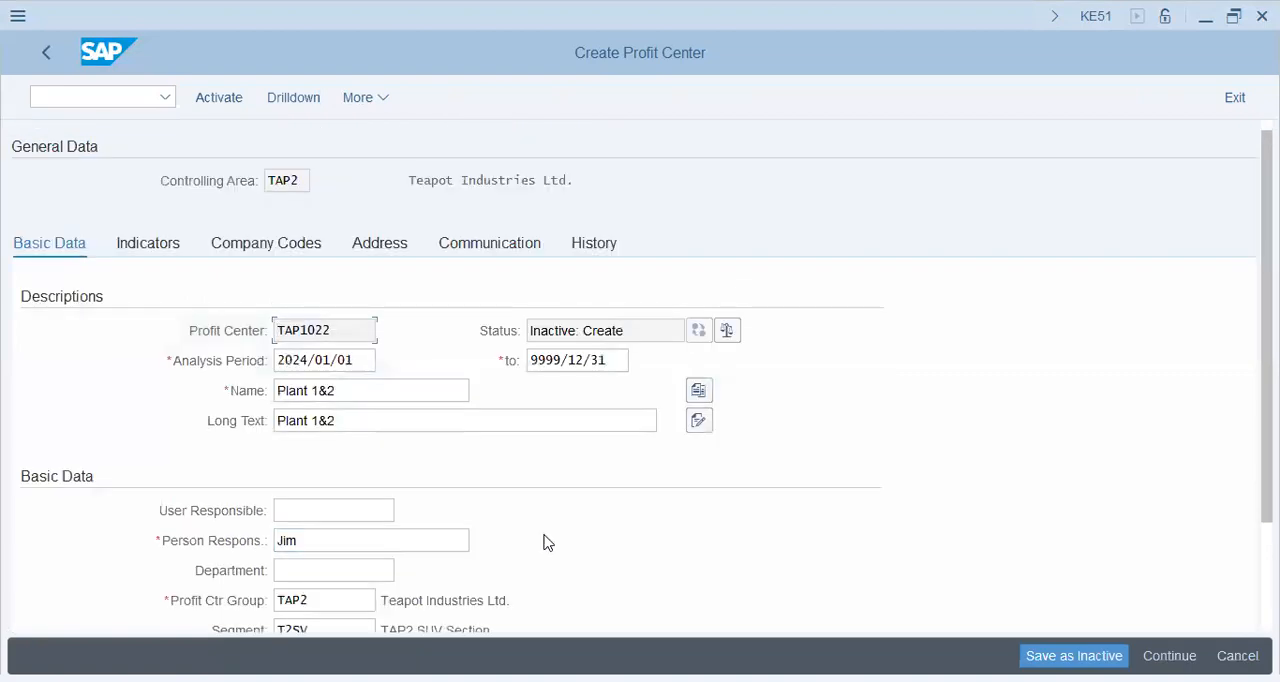
{"action": "scroll", "coordinate": [548, 542], "scroll_direction": "down", "scroll_amount": 3}
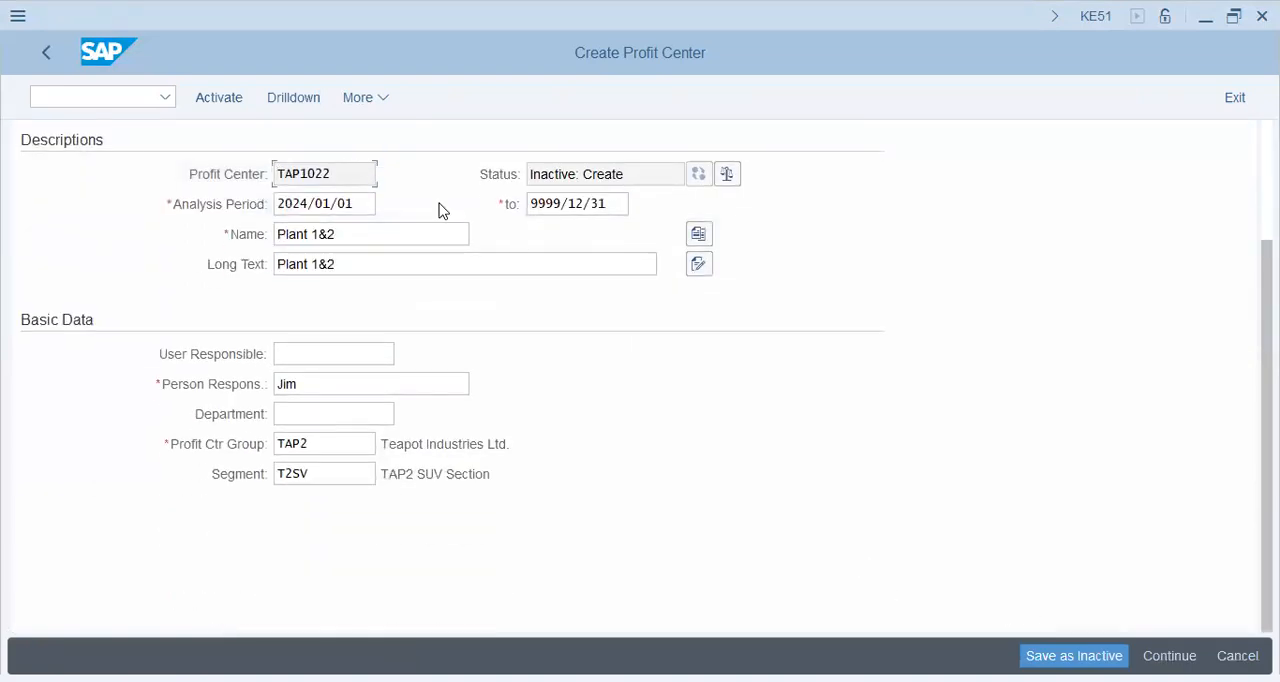
{"action": "left_click", "coordinate": [237, 101]}
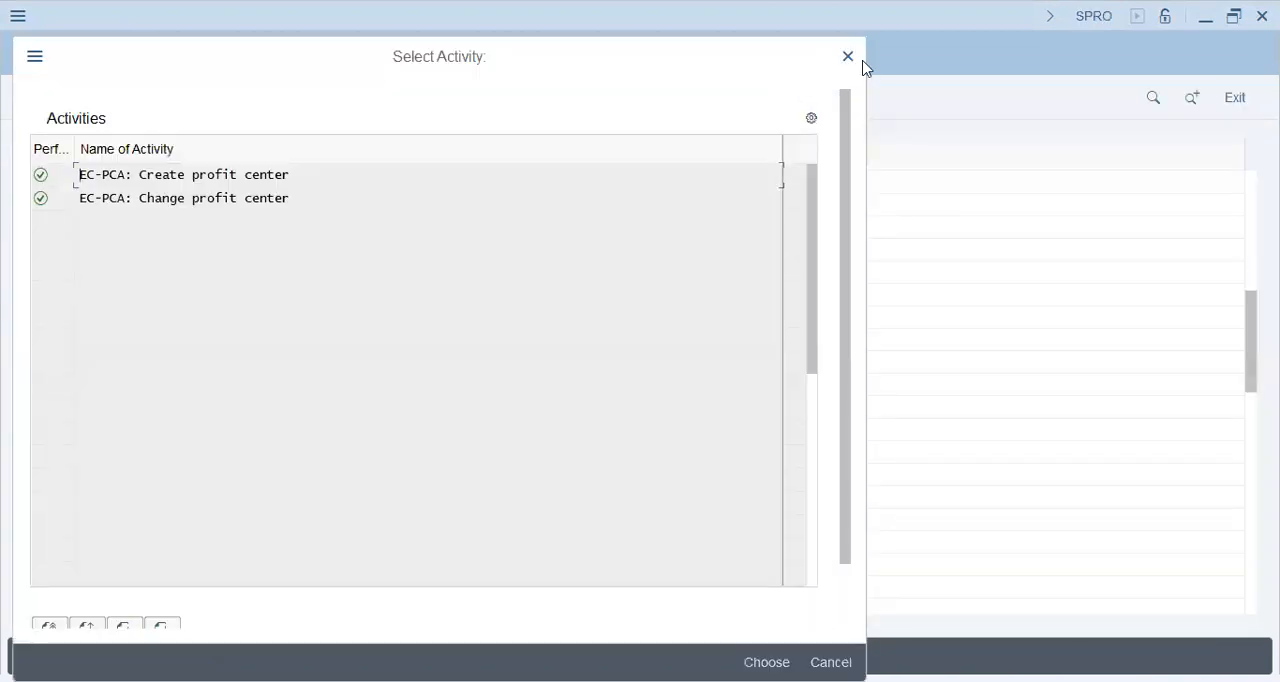
{"action": "left_click", "coordinate": [848, 57]}
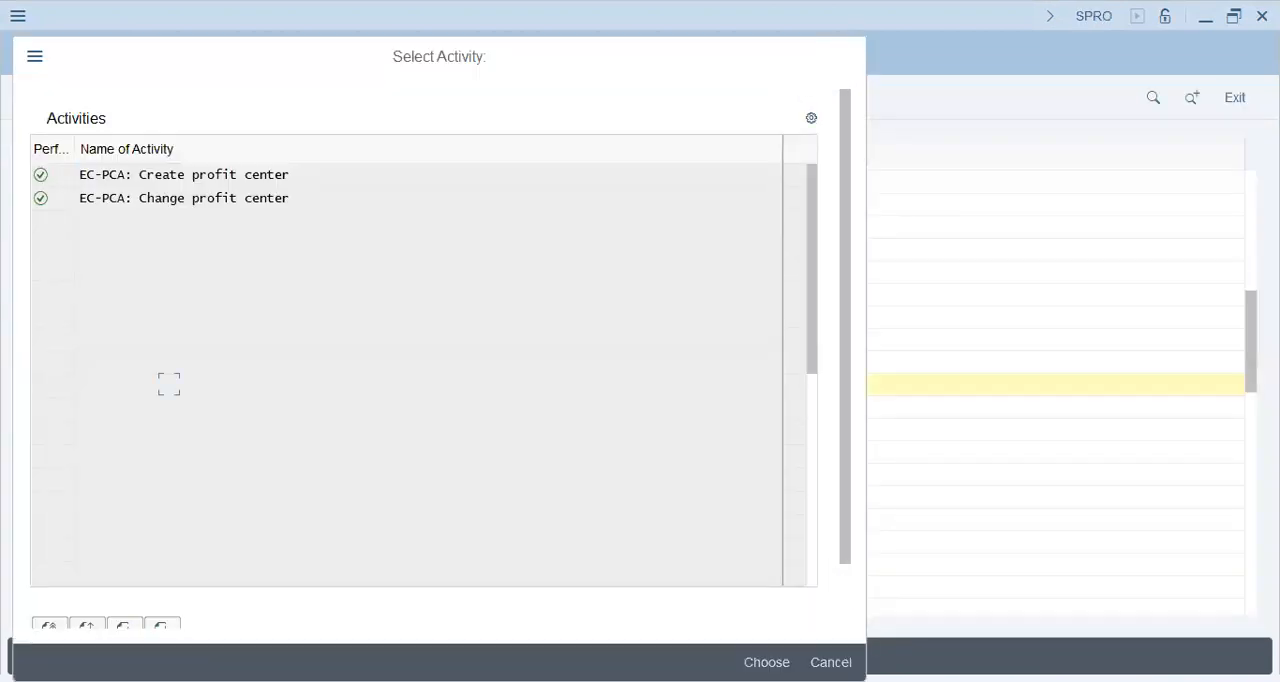